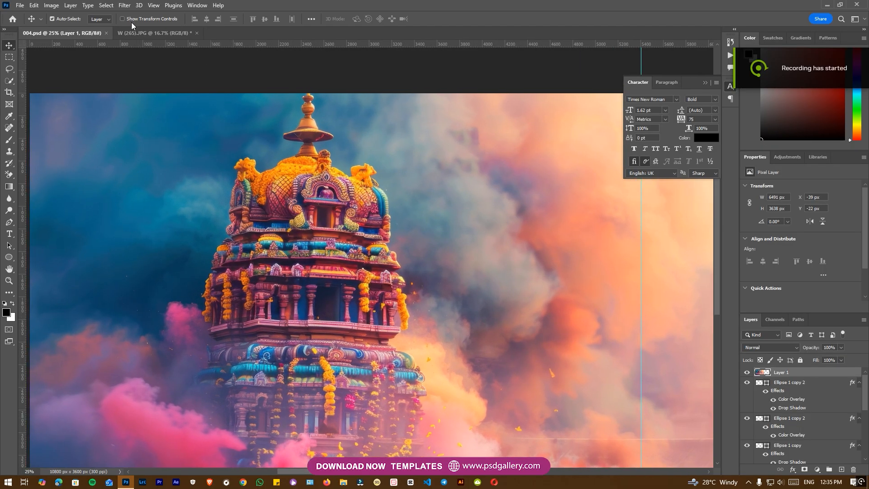
Step: Clear all guides from the 004.psd document
click(150, 33)
click(63, 33)
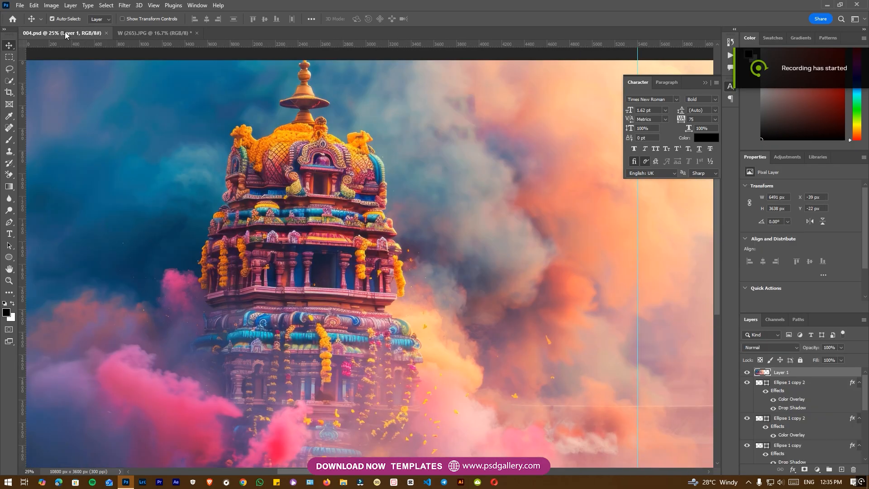
click(153, 5)
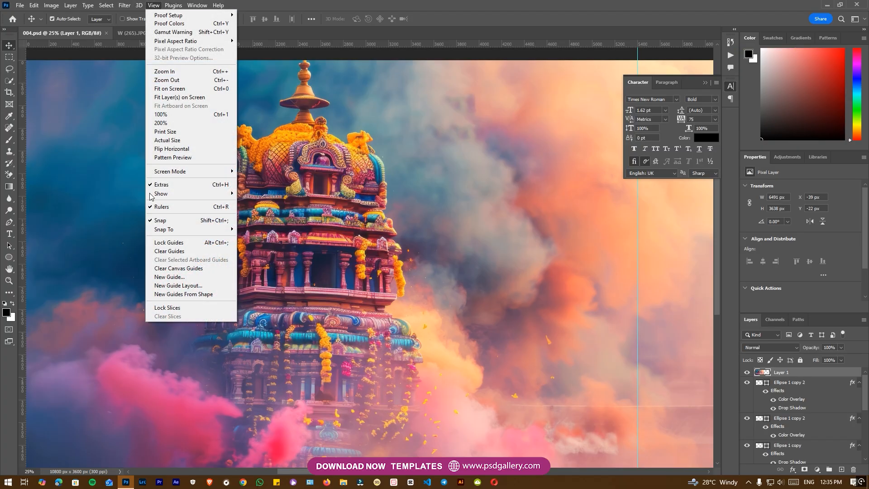
click(169, 251)
Step: Switch to W (265).JPG, unlock its background layer and merge it with a new empty layer
click(137, 34)
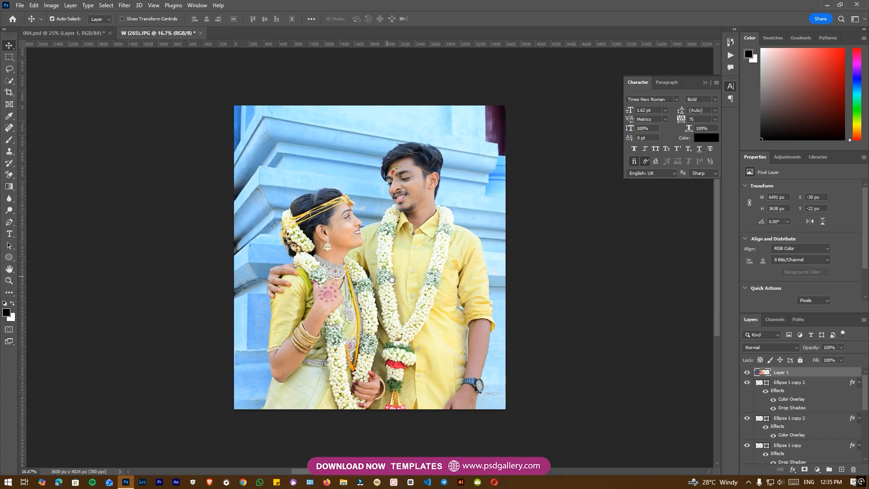
key(ctrl+plus)
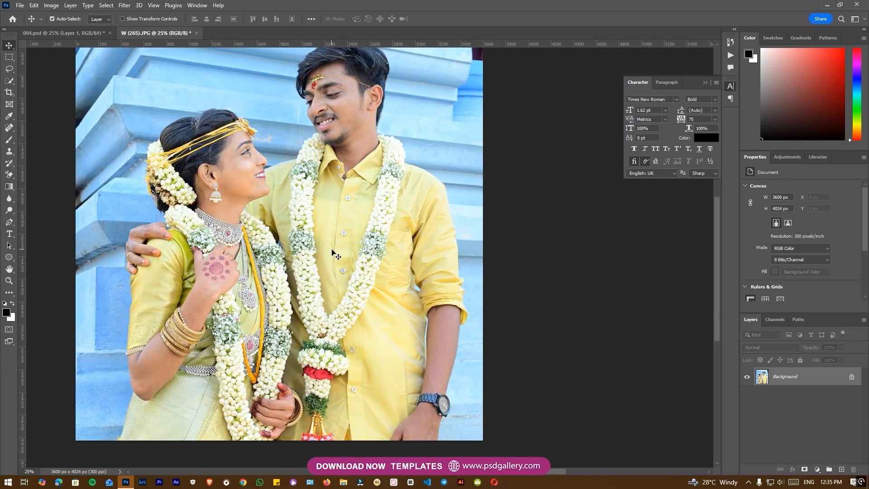
click(6, 82)
key(ctrl+minus)
click(259, 19)
click(405, 179)
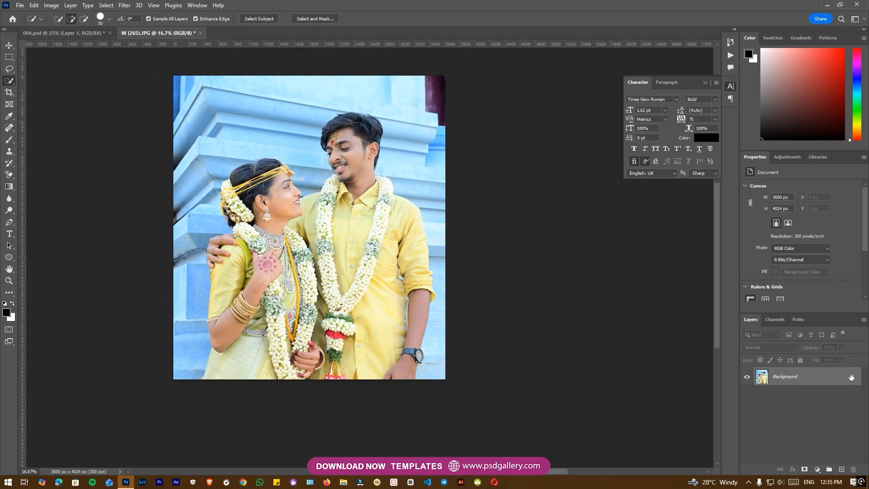
click(851, 377)
click(841, 470)
shift+click(793, 395)
right_click(792, 395)
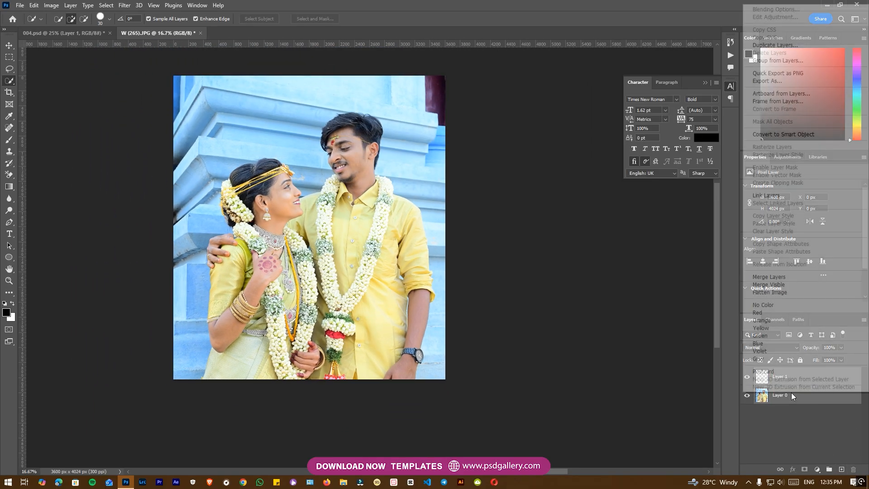
click(765, 277)
Step: Select the couple in the photo automatically with Select Subject
key(ctrl+plus)
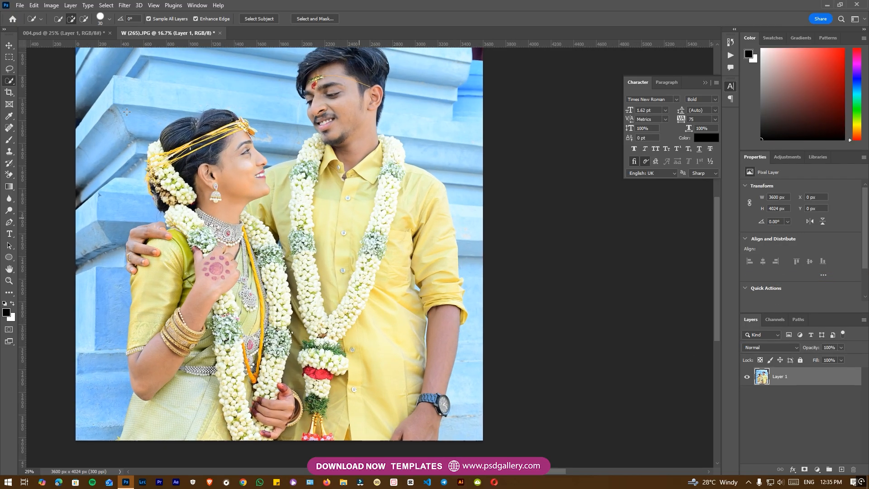
click(272, 18)
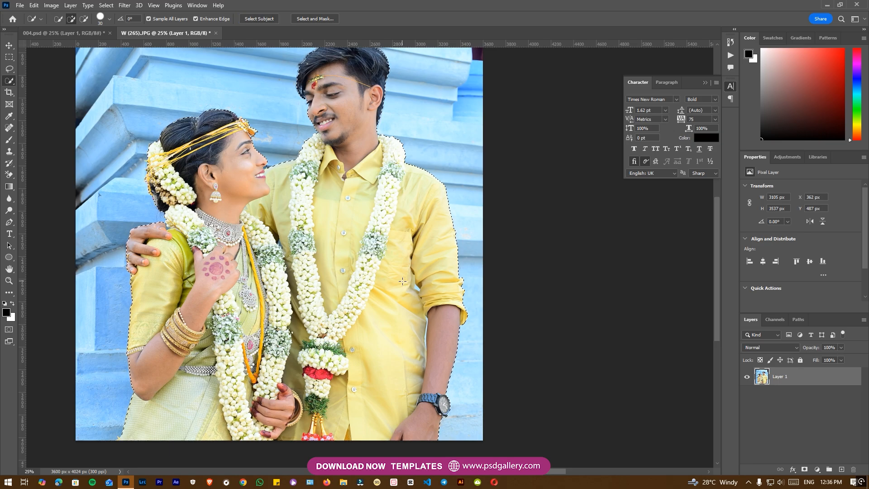
Step: Examine the selection outline around the couple's heads, shoulders, arms and hands
scroll(315, 215, down, 3)
key(ctrl+plus)
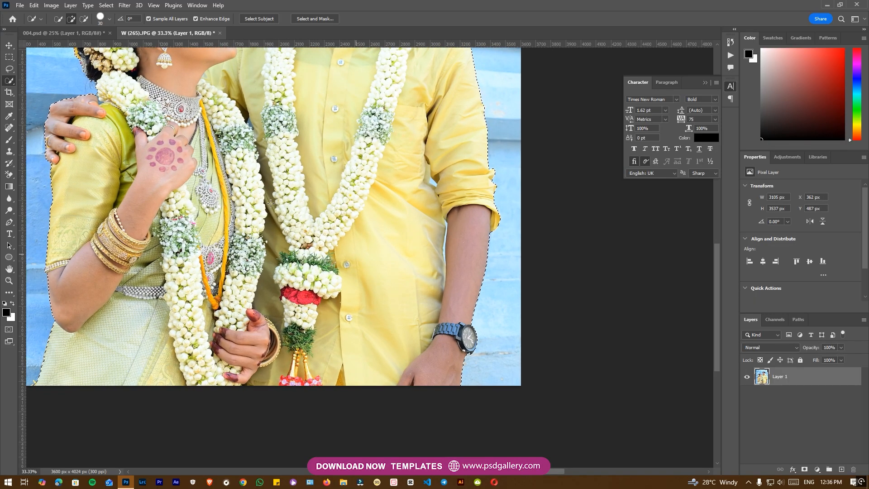
drag(217, 139, 309, 191)
drag(274, 130, 268, 227)
drag(253, 168, 250, 209)
key(ctrl+plus)
key(ctrl+plus)
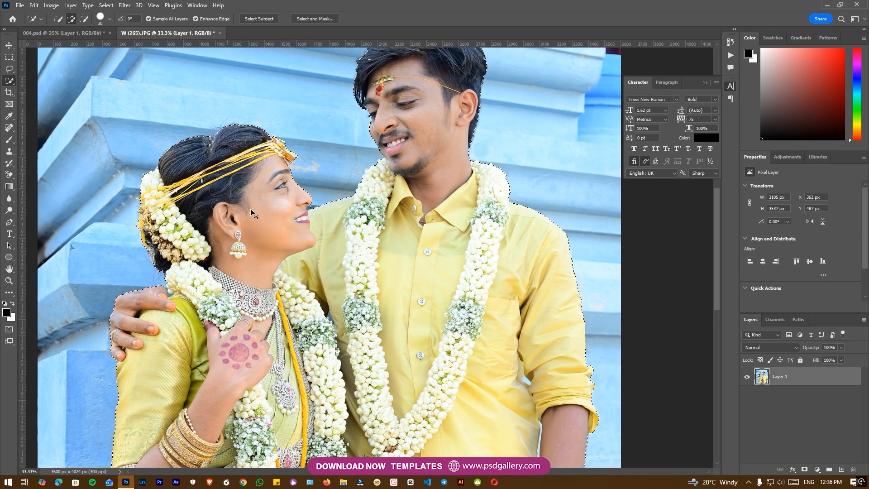
drag(399, 89, 372, 194)
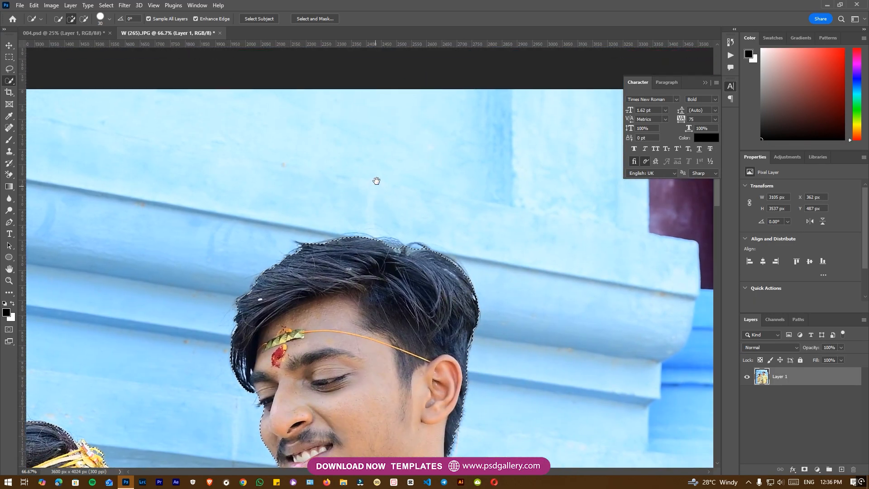
drag(290, 356, 314, 246)
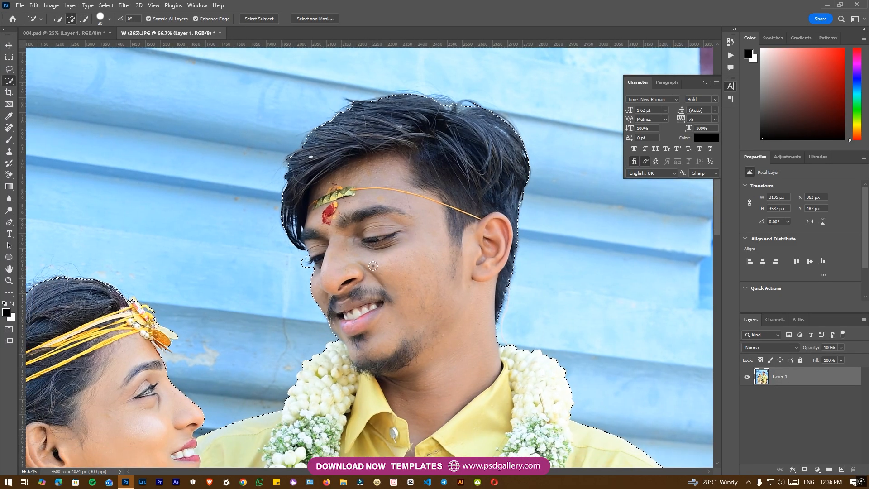
key(ctrl+minus)
drag(281, 375, 349, 237)
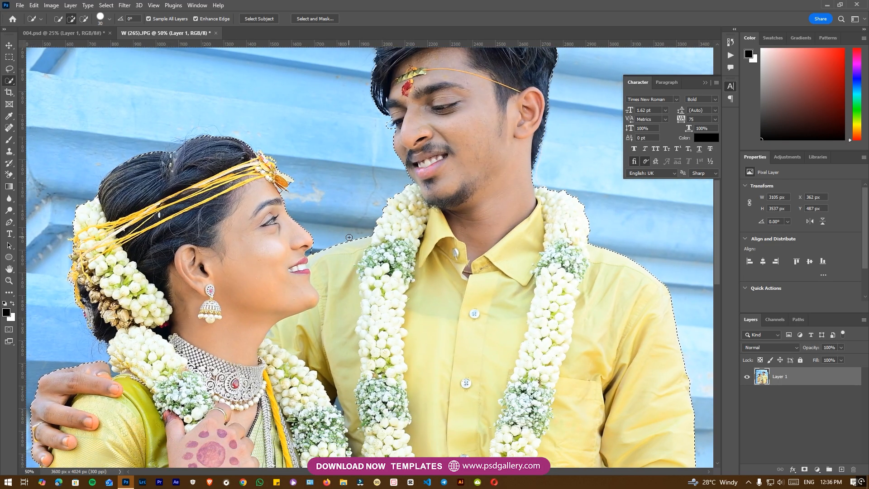
key(ctrl+minus)
drag(358, 322, 318, 241)
drag(340, 287, 315, 144)
drag(342, 86, 319, 232)
Step: Copy the selected couple to a new layer and bring that layer into the 004.psd document
key(ctrl+j)
key(v)
drag(346, 180, 84, 28)
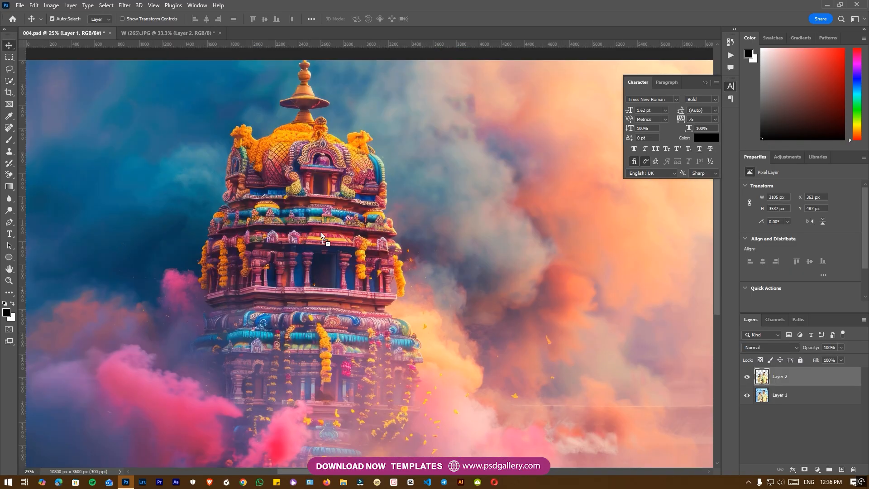
drag(322, 233, 321, 232)
Step: Scale the couple to about 2816 × 3208 px and position it beside the temple on the page's lower edge
key(ctrl+minus)
key(ctrl+minus)
drag(379, 259, 455, 286)
key(ctrl+t)
drag(510, 171, 494, 190)
drag(435, 234, 441, 227)
key(Return)
Step: Trace the leftover blue gap between the man's forearm and shirt on Layer 2 with a Pen tool path
key(ctrl+plus)
drag(430, 257, 384, 255)
key(ctrl+plus)
key(ctrl+plus)
drag(451, 329, 248, 121)
drag(330, 170, 380, 236)
key(ctrl+plus)
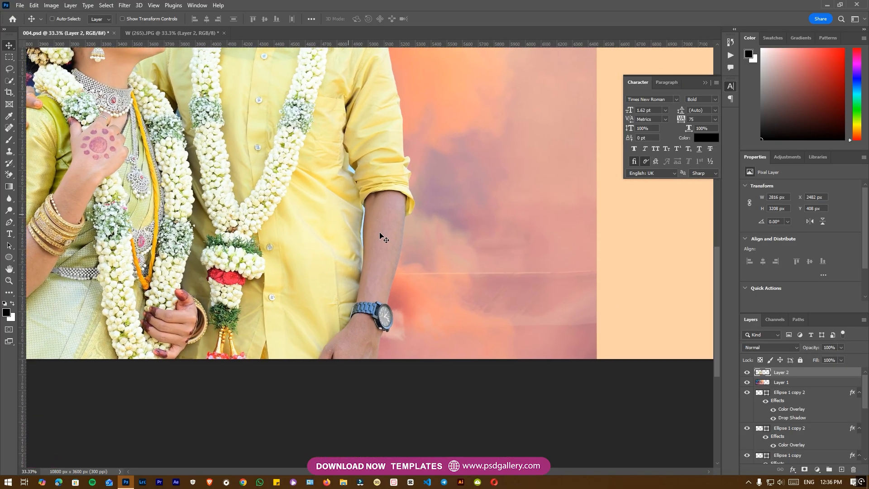
key(ctrl+plus)
drag(374, 201, 380, 242)
key(ctrl+plus)
key(ctrl+plus)
right_click(324, 223)
click(340, 227)
key(p)
click(347, 372)
click(346, 257)
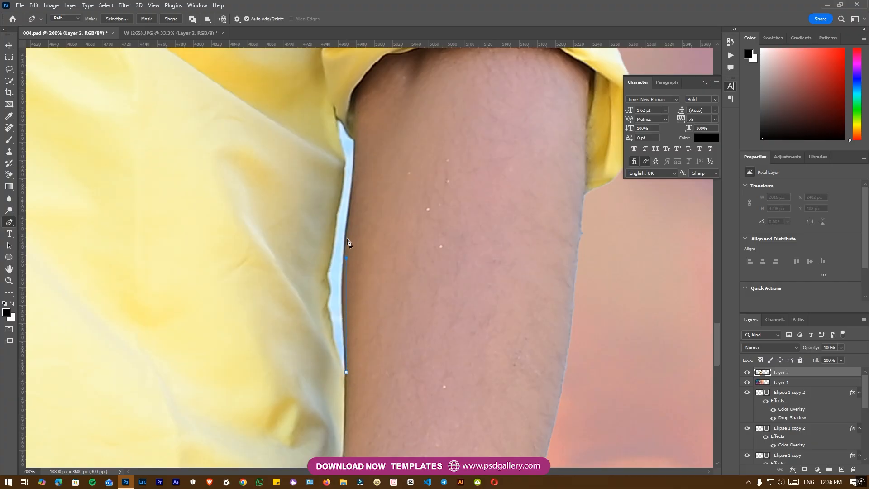
click(357, 152)
click(353, 130)
click(323, 324)
drag(339, 363, 341, 367)
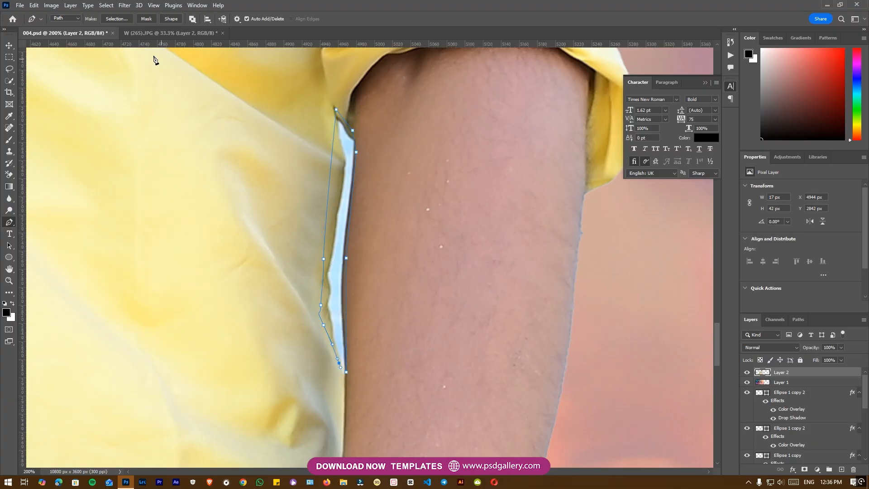
Step: Convert the path to a selection with a feather radius of 0, delete the gap's pixels and deselect
click(115, 20)
text(0)
key(Return)
key(Delete)
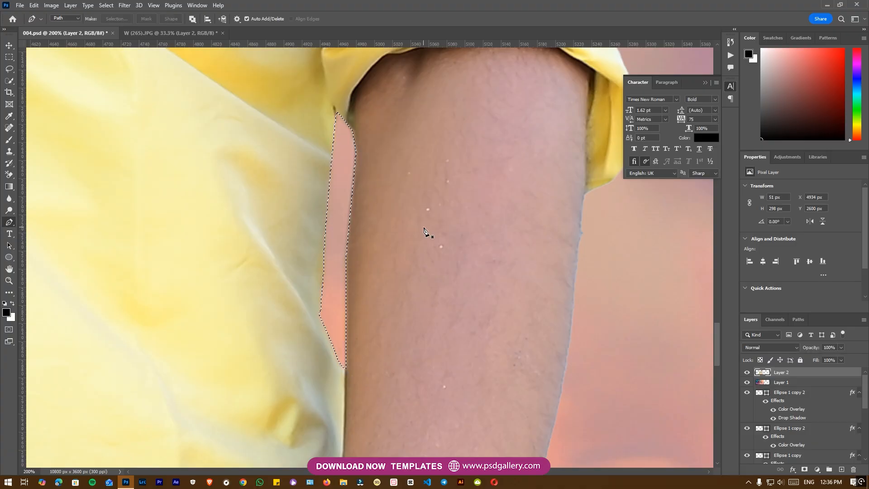
key(ctrl+d)
Step: Examine the couple's cutout edges for background remnants, from the arms and garlands up to the man's face
key(ctrl+minus)
key(ctrl+minus)
key(ctrl+minus)
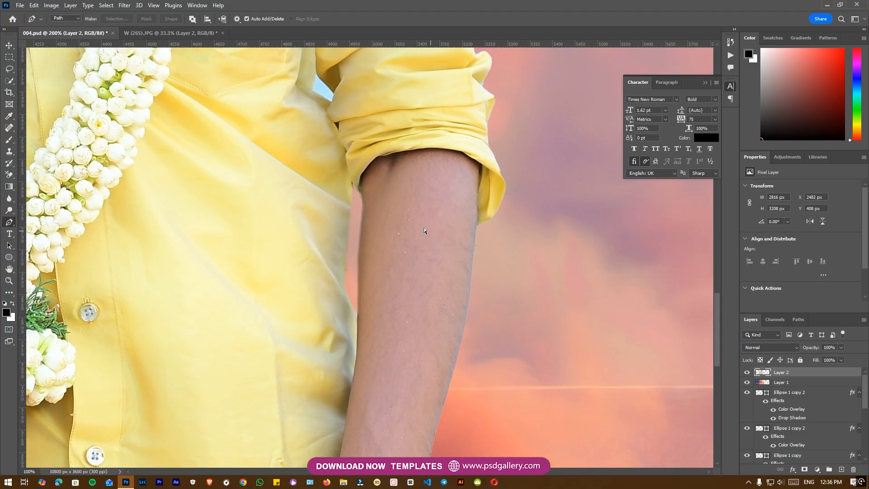
drag(298, 238, 589, 225)
key(ctrl+minus)
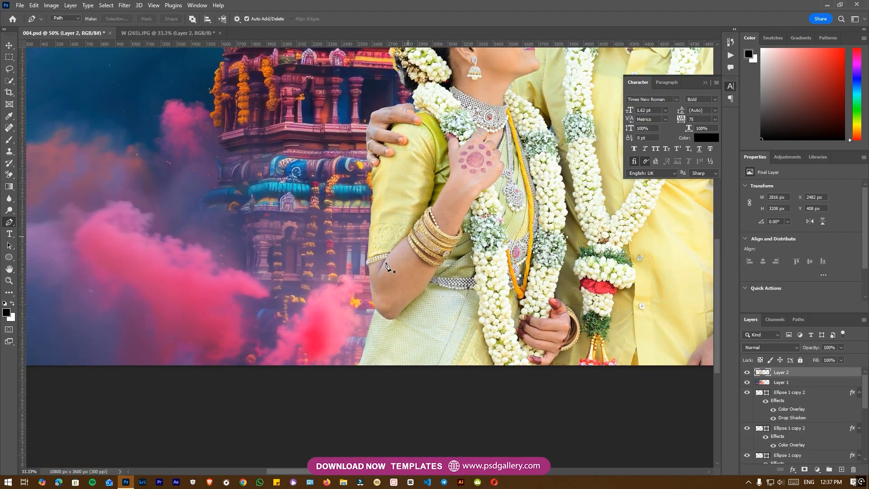
drag(441, 214, 335, 294)
drag(361, 248, 327, 319)
drag(378, 267, 390, 221)
drag(313, 364, 330, 254)
drag(305, 316, 322, 259)
key(ctrl+plus)
key(ctrl+plus)
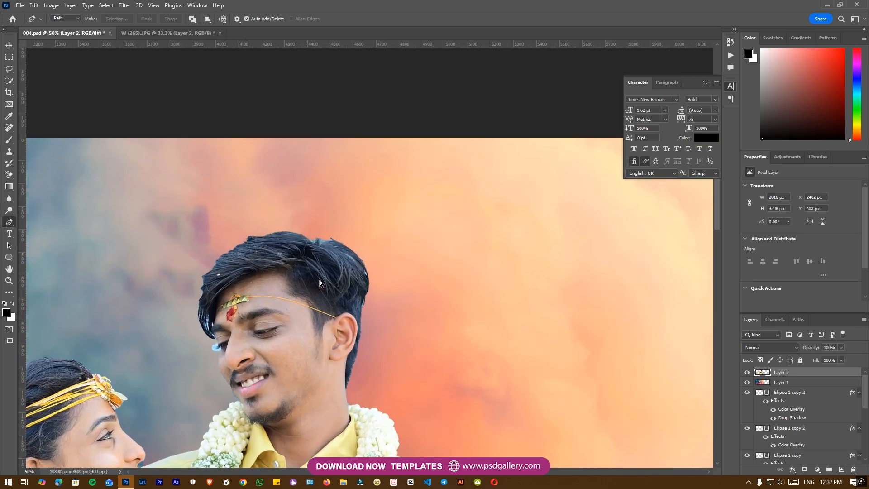
key(ctrl+plus)
key(ctrl+plus)
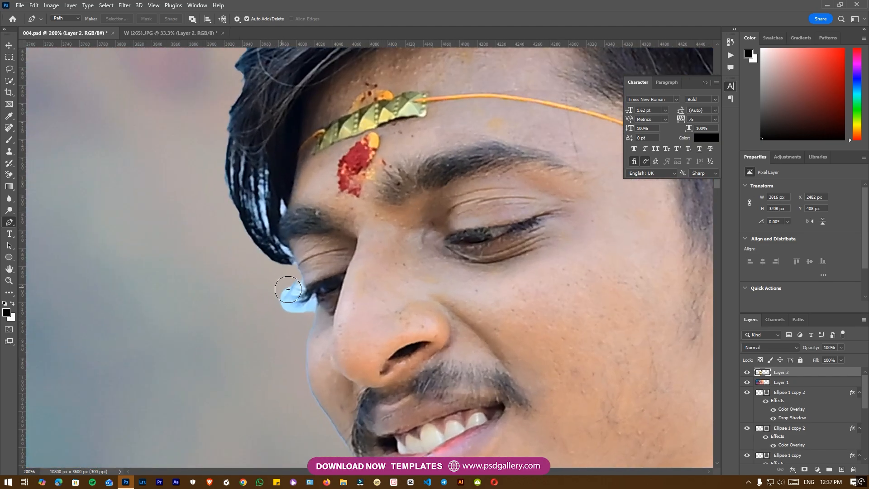
key(w)
drag(293, 296, 298, 302)
key(ctrl+d)
Step: Erase the blue remnants beside the man's eye and between his hair strands with the Background Eraser set to sample once
key(v)
right_click(411, 240)
click(424, 247)
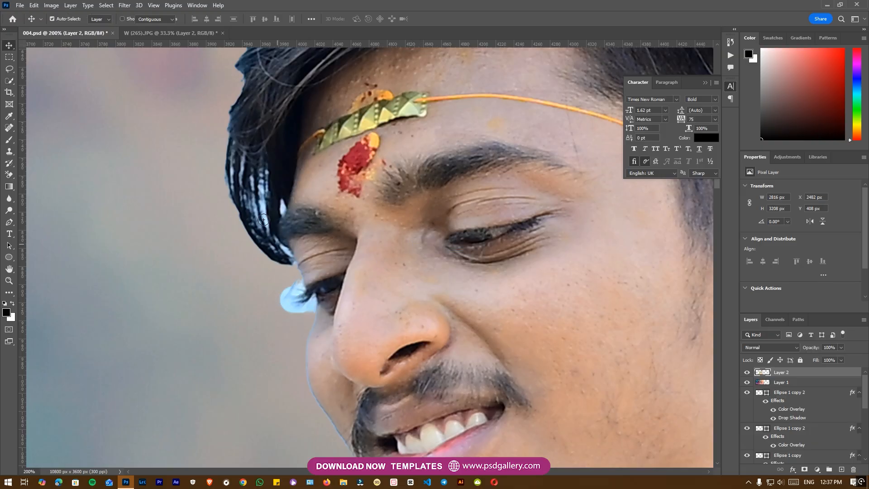
key(e)
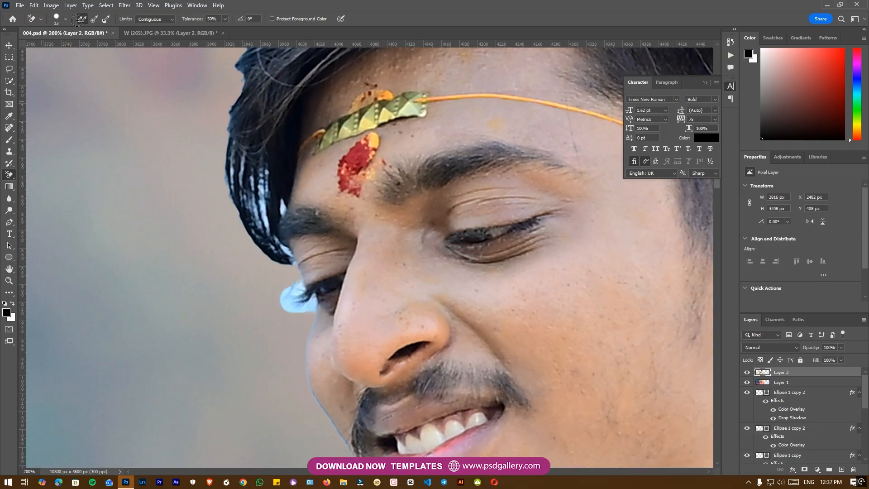
click(93, 19)
mouse_move(294, 312)
mouse_down()
mouse_move(288, 299)
mouse_move(298, 291)
mouse_move(290, 294)
mouse_move(285, 254)
mouse_up()
drag(267, 215, 269, 240)
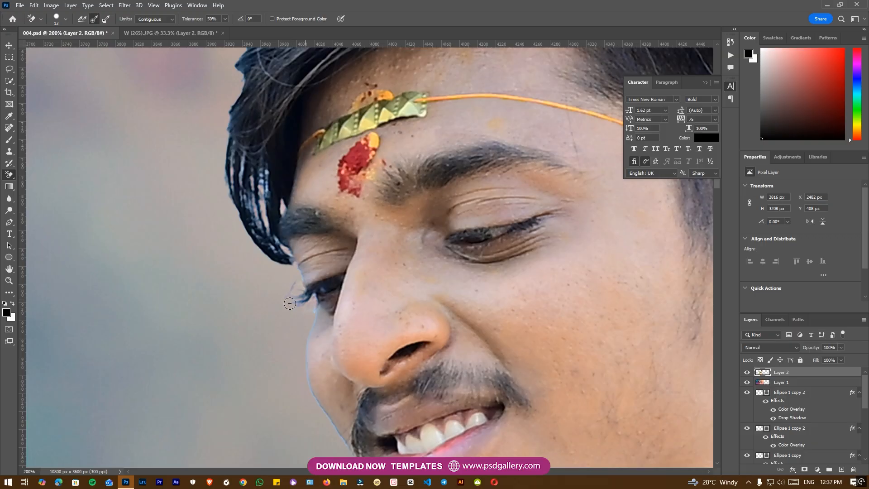
Step: Try to erase the bright spot on the back edge of the man's hair with the Background Eraser
drag(314, 92, 225, 253)
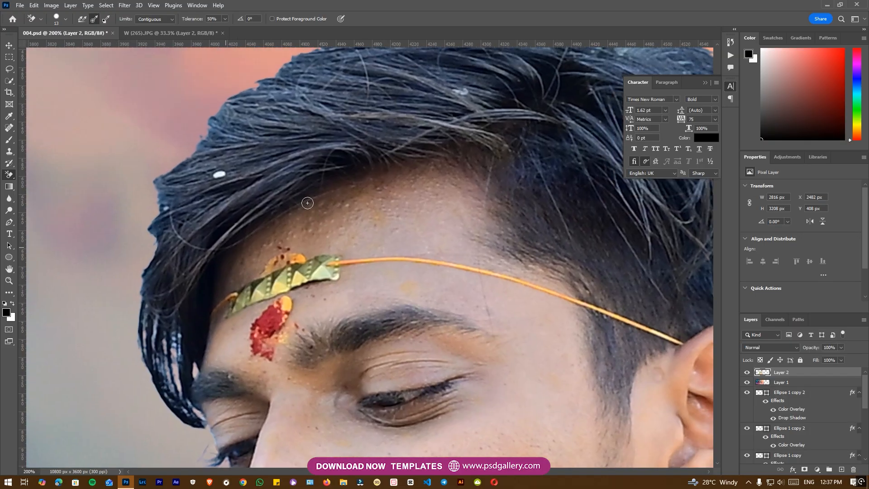
key(ctrl+minus)
drag(584, 118, 404, 161)
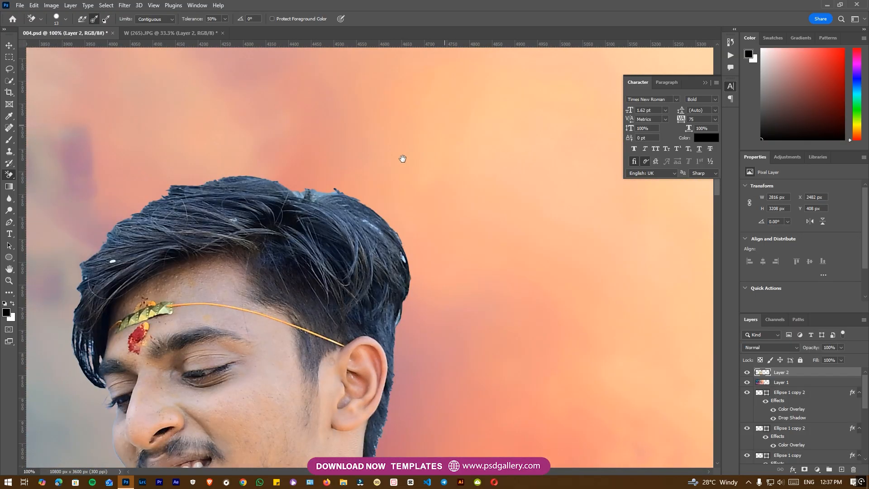
key(ctrl+plus)
drag(445, 273, 437, 254)
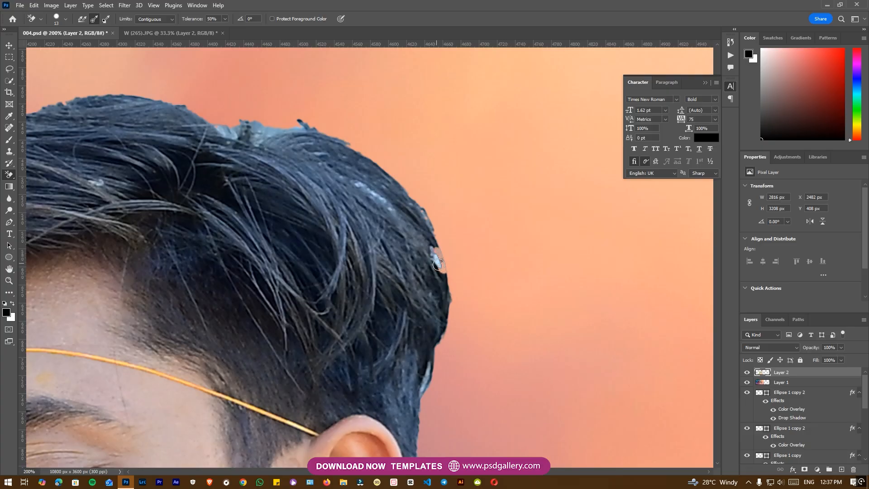
key(ctrl+z)
Step: Cover the blue patch at the crown of the man's head with neighbouring hair, using a Clone Stamp brush of about 45 px
key(ctrl+minus)
key(s)
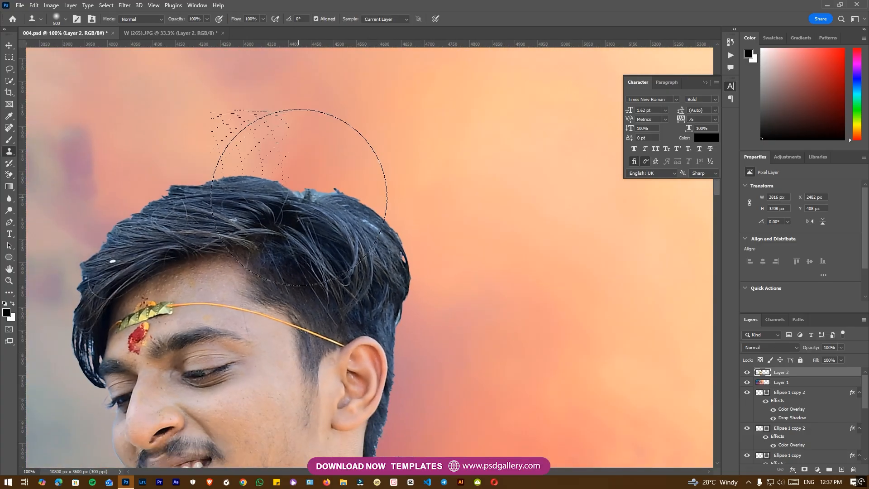
key(bracketleft)
key(bracketleft)
key(bracketleft)
key(bracketleft)
key(bracketleft)
key(bracketleft)
key(bracketleft)
key(bracketleft)
key(bracketleft)
key(bracketleft)
key(bracketleft)
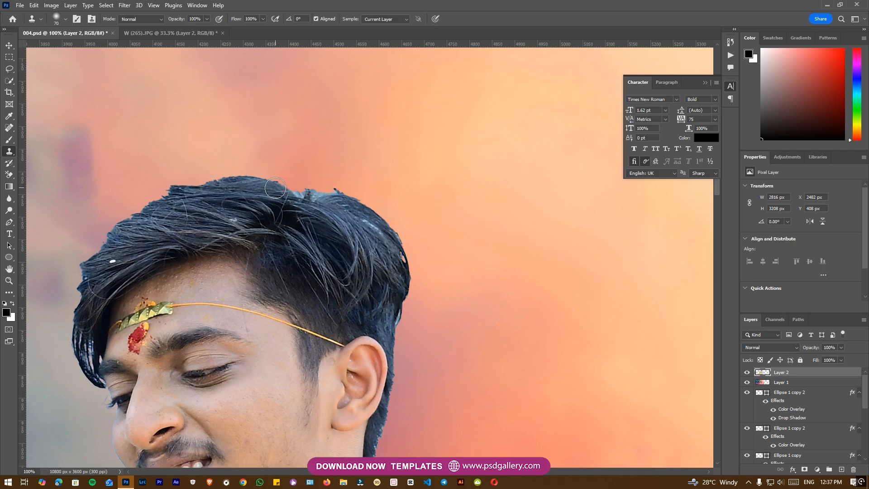
alt+click(267, 188)
mouse_move(286, 191)
mouse_down()
mouse_move(314, 201)
mouse_move(287, 197)
mouse_move(336, 203)
mouse_move(312, 193)
mouse_up()
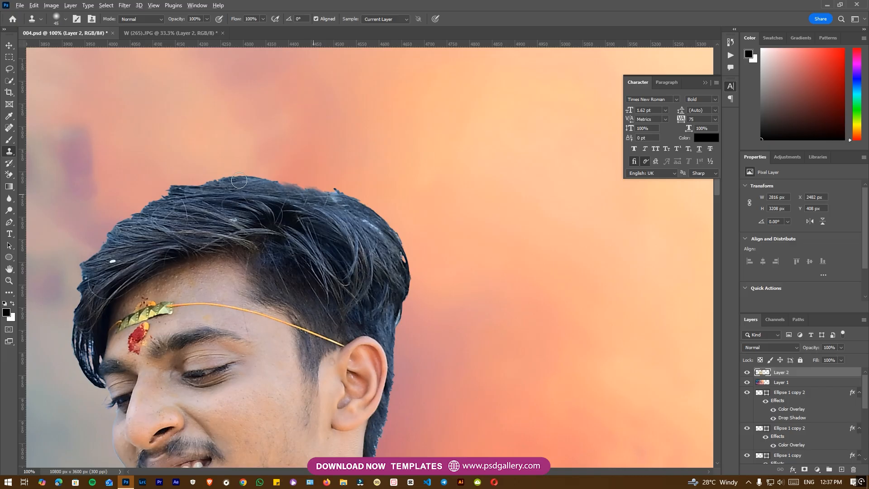
Step: Examine the cutout edges around the man's hair and face and the woman's head
key(ctrl+minus)
drag(297, 271, 323, 176)
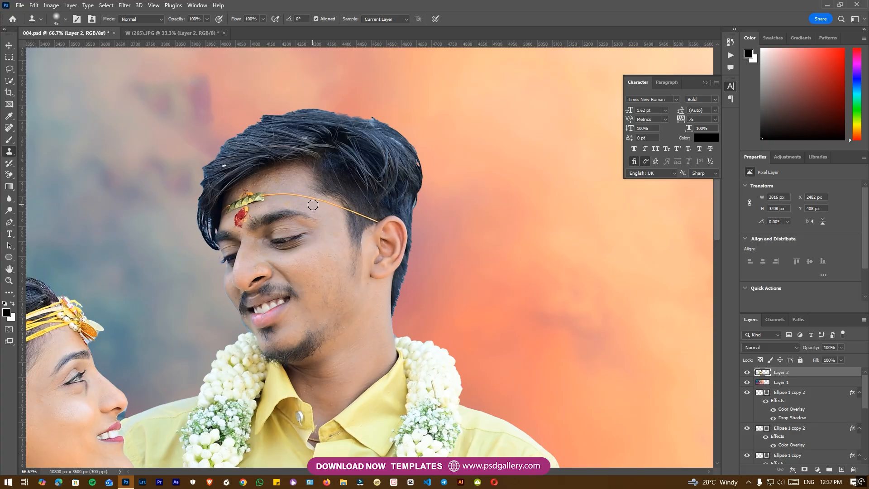
key(p)
drag(198, 292, 329, 179)
key(ctrl+minus)
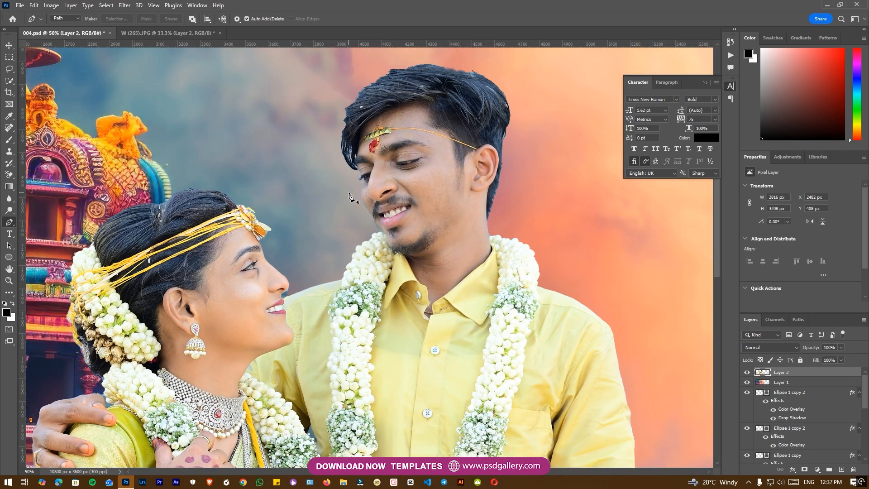
key(ctrl+plus)
drag(281, 235, 355, 213)
drag(365, 175, 230, 369)
Step: Trace a Pen tool path up the back edge of the man's hair, from above his ear toward the crown
key(ctrl+plus)
key(ctrl+plus)
drag(475, 303, 365, 244)
drag(429, 306, 338, 159)
drag(407, 331, 378, 401)
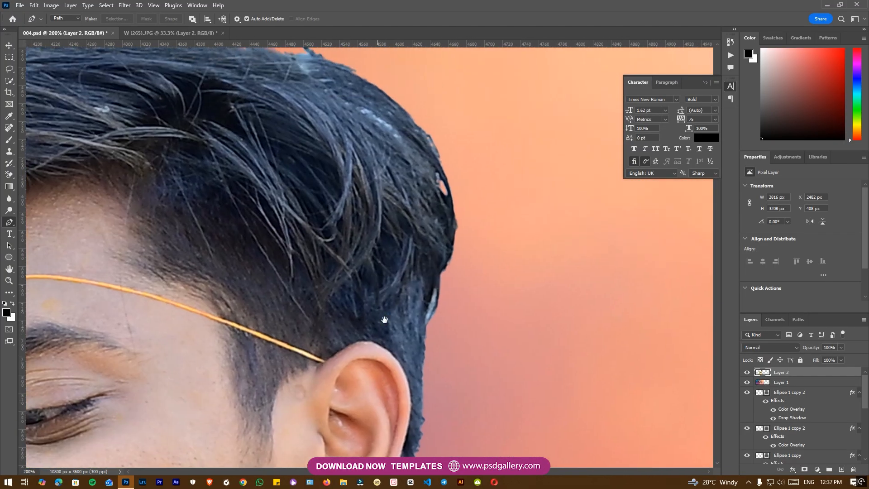
drag(385, 320, 370, 374)
click(439, 409)
click(423, 413)
click(409, 386)
click(420, 353)
drag(439, 268, 420, 224)
drag(395, 193, 383, 175)
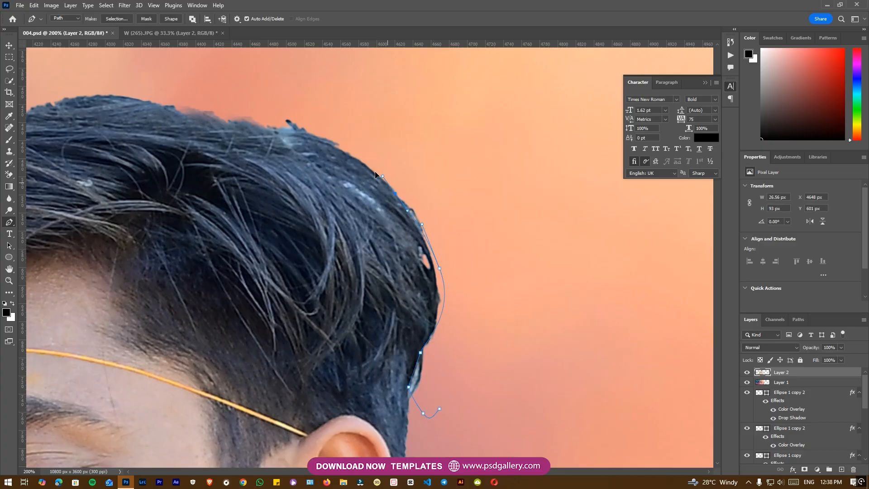
Step: Extend the path over the top of the man's hair and down its front edge to the forelock
drag(306, 136, 377, 159)
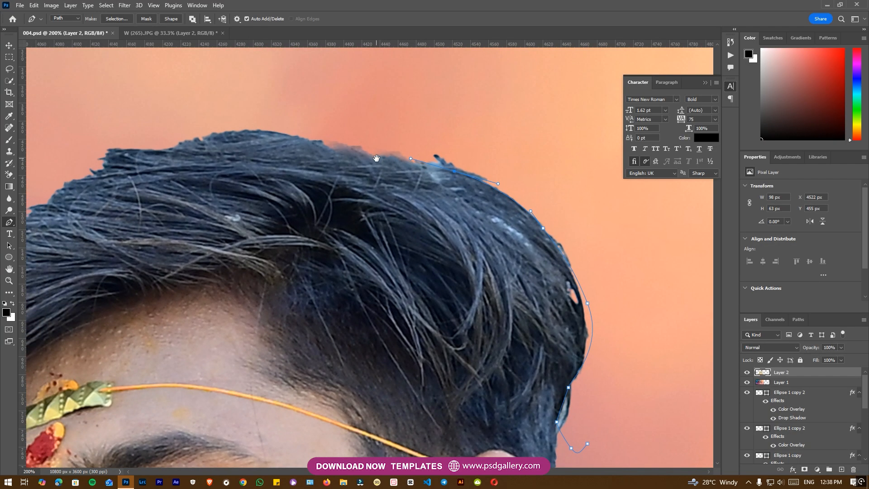
drag(274, 134, 236, 135)
drag(159, 148, 349, 122)
click(108, 164)
drag(187, 280, 180, 306)
drag(181, 316, 212, 169)
drag(204, 231, 191, 248)
Step: Route the path through the background in a wide loop over the man's head, back toward its starting point behind the ear
key(ctrl+minus)
drag(190, 169, 243, 129)
drag(295, 105, 326, 92)
drag(392, 80, 251, 118)
drag(446, 97, 489, 120)
drag(513, 150, 523, 209)
drag(528, 250, 527, 276)
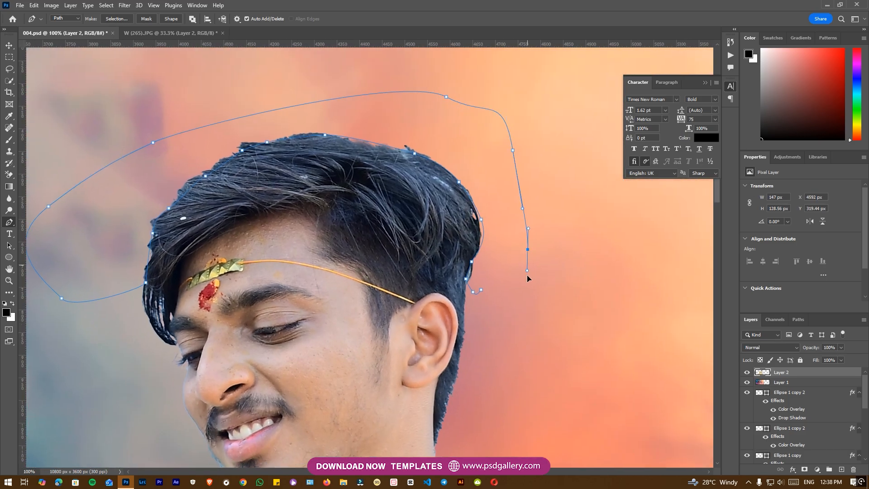
Step: Convert the hair path to a selection with a 2-pixel feather, delete the rough hair fringe inside it and deselect
click(116, 17)
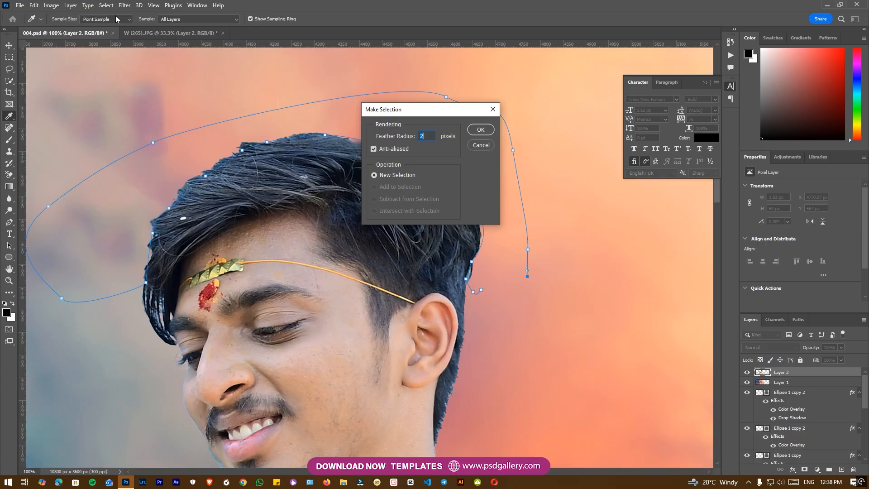
key(Return)
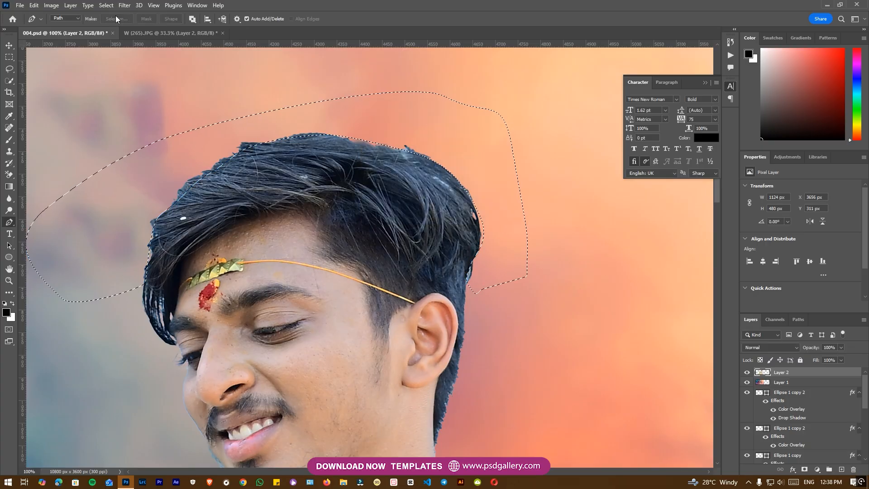
key(ctrl+d)
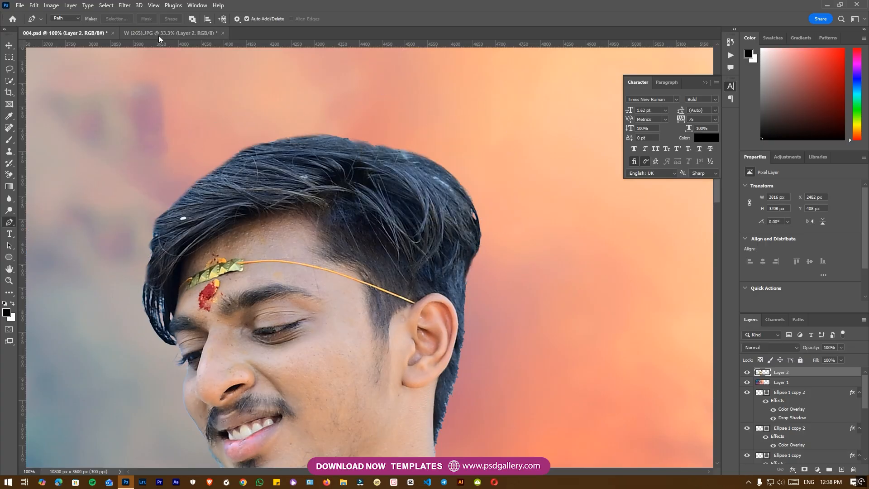
Step: Remove the bright specks in the man's hair with the Spot Healing Brush, using brush sizes of 10 and 25 px
key(ctrl+minus)
drag(366, 189, 406, 158)
drag(372, 186, 369, 118)
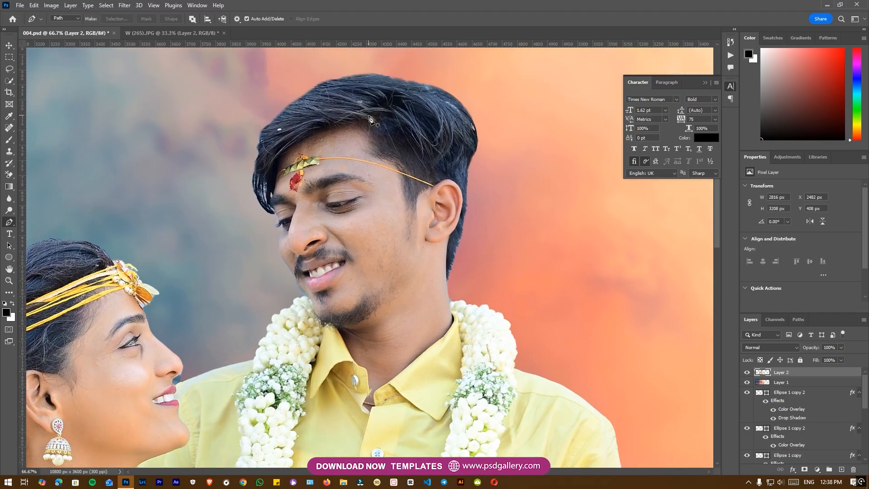
key(j)
key(ctrl+plus)
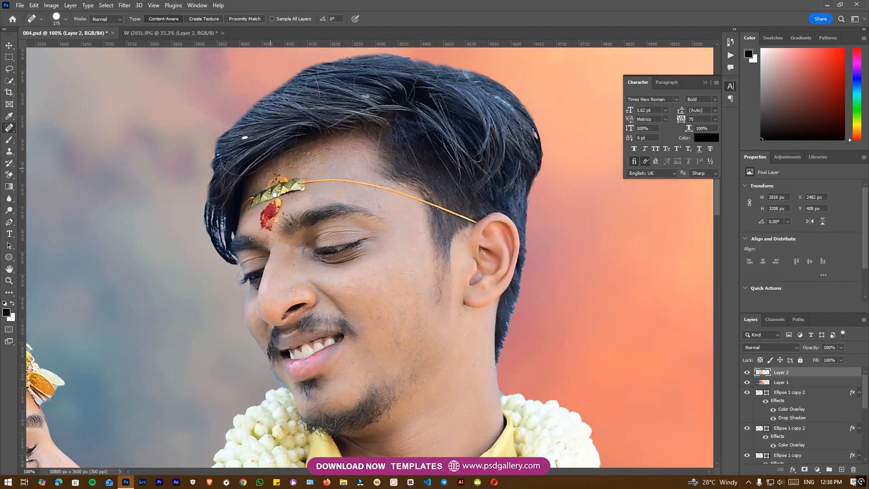
key(bracketleft)
key(bracketleft)
key(bracketleft)
key(bracketleft)
key(bracketleft)
key(bracketleft)
key(bracketleft)
key(bracketleft)
key(bracketleft)
key(bracketleft)
key(bracketleft)
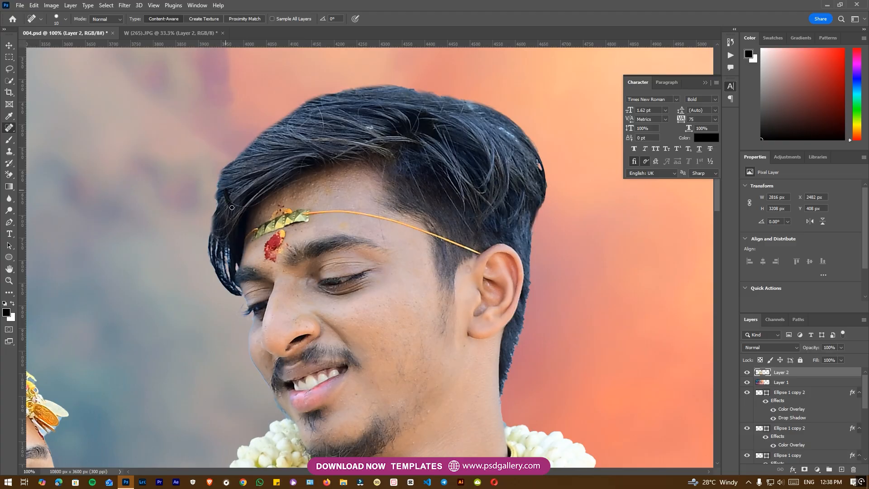
click(370, 129)
key(bracketright)
drag(503, 144, 503, 134)
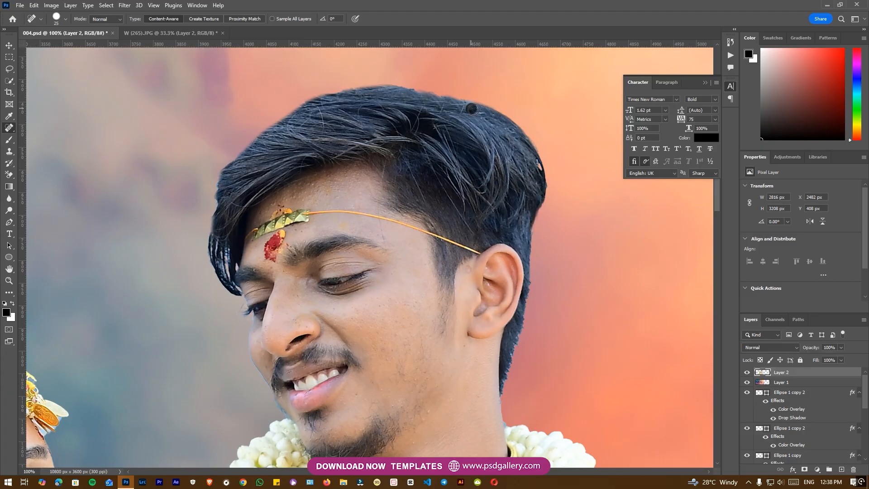
Step: Heal the silver specks in the woman's hair near the crown with the 25 px Spot Healing Brush
scroll(505, 139, down, 2)
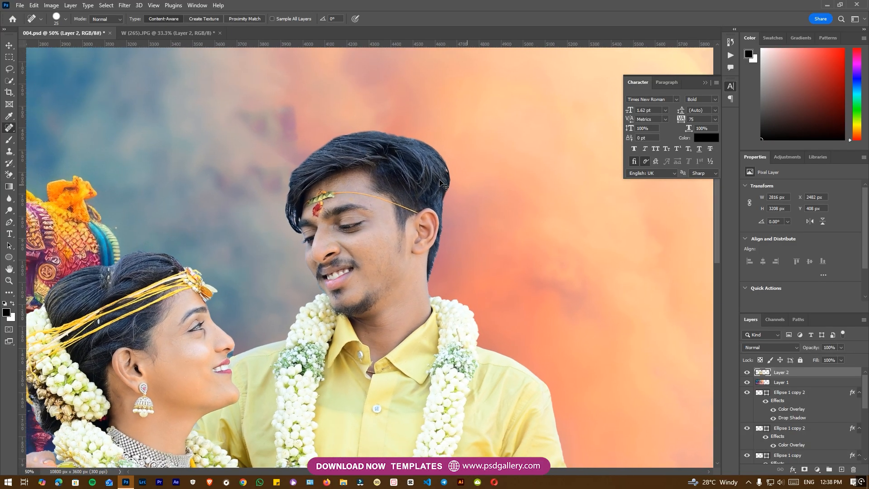
key(ctrl+minus)
drag(282, 260, 402, 190)
key(ctrl+plus)
scroll(341, 202, up, 2)
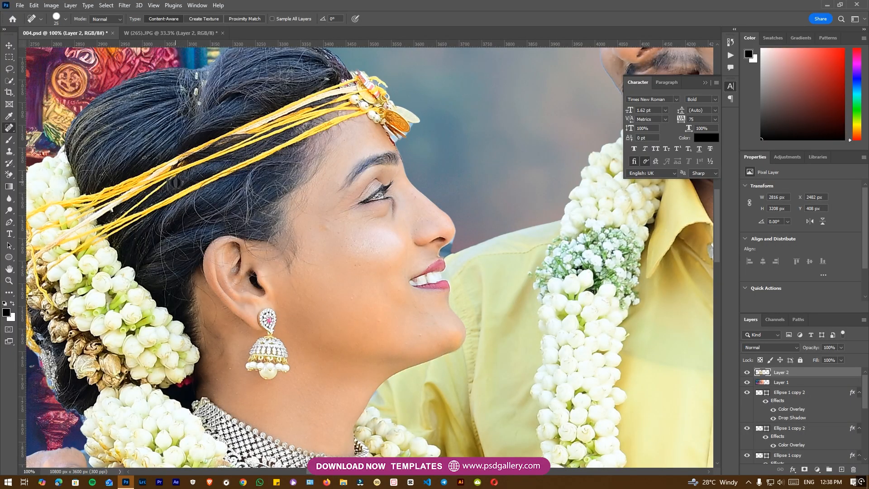
mouse_move(195, 98)
mouse_down()
mouse_move(199, 105)
mouse_move(181, 88)
mouse_up()
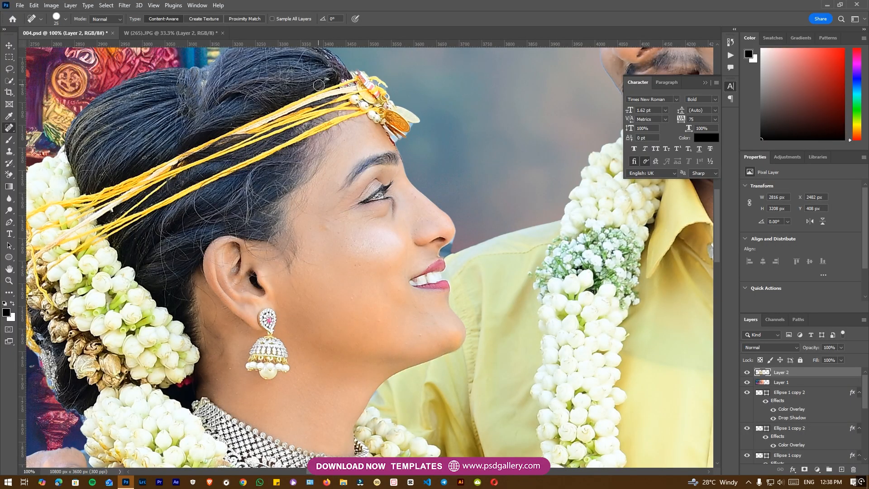
Step: Examine the cutout around the woman's hair, the garlands, the hands and the man's head
key(ctrl+minus)
drag(347, 275, 351, 211)
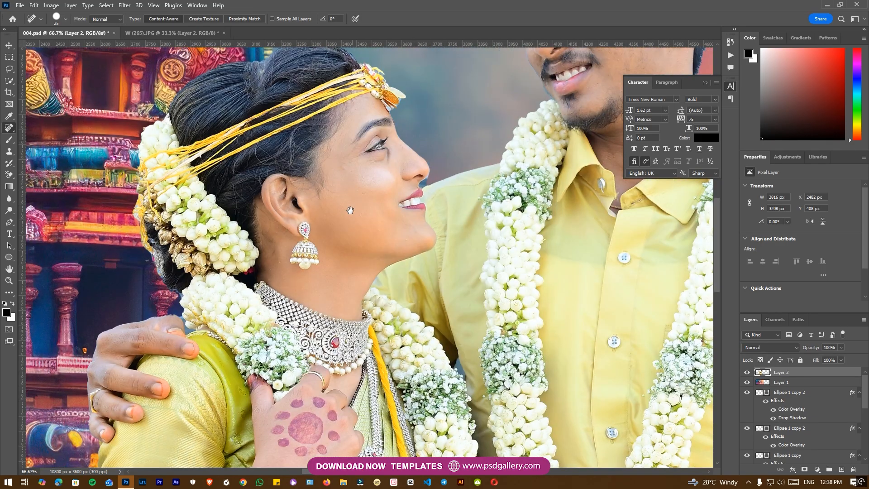
drag(336, 240, 429, 226)
drag(520, 222, 406, 224)
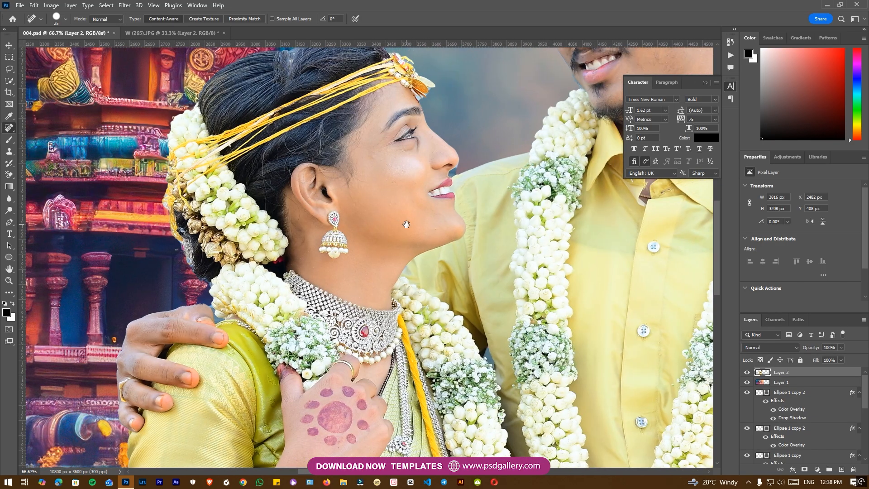
drag(379, 150, 219, 204)
drag(446, 77, 376, 203)
key(ctrl+minus)
key(ctrl+plus)
Step: Darken the man's hair along its front, top and back with a 90 px Burn tool brush on midtones at 50% exposure
right_click(10, 211)
click(43, 219)
key(bracketleft)
key(bracketleft)
key(bracketleft)
key(bracketleft)
key(bracketleft)
key(bracketleft)
key(bracketleft)
key(bracketleft)
key(bracketleft)
key(bracketleft)
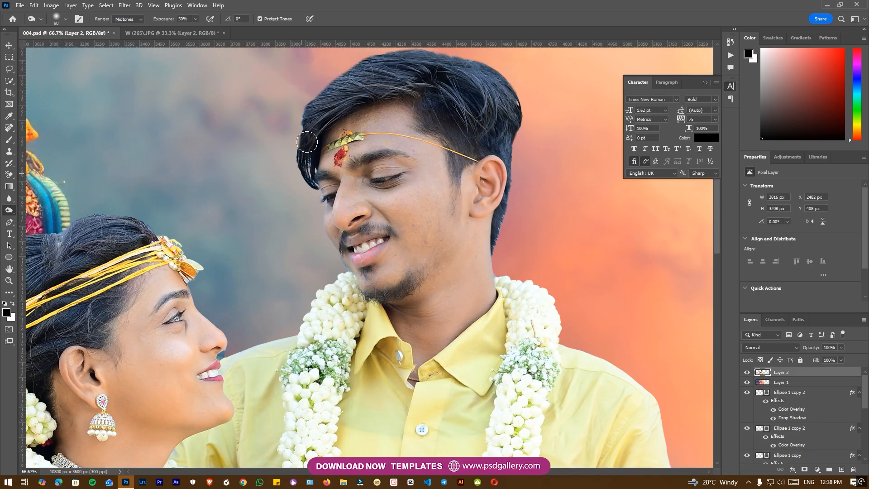
drag(310, 105, 294, 163)
mouse_move(316, 133)
mouse_down()
mouse_move(352, 83)
mouse_move(469, 60)
mouse_move(438, 70)
mouse_move(528, 99)
mouse_move(521, 93)
mouse_move(514, 110)
mouse_move(528, 158)
mouse_move(520, 140)
mouse_move(514, 223)
mouse_up()
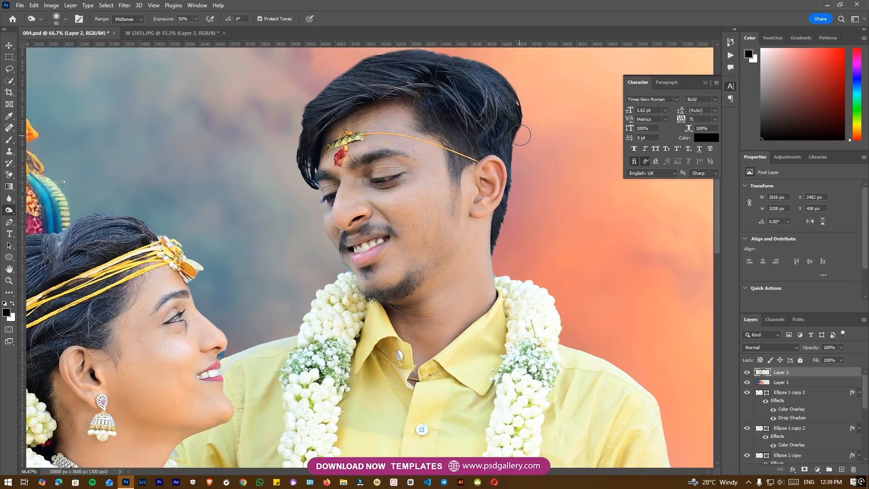
Step: Darken the man's moustache with a smaller Burn tool brush of about 30 px at 50% exposure
scroll(371, 163, left, 3)
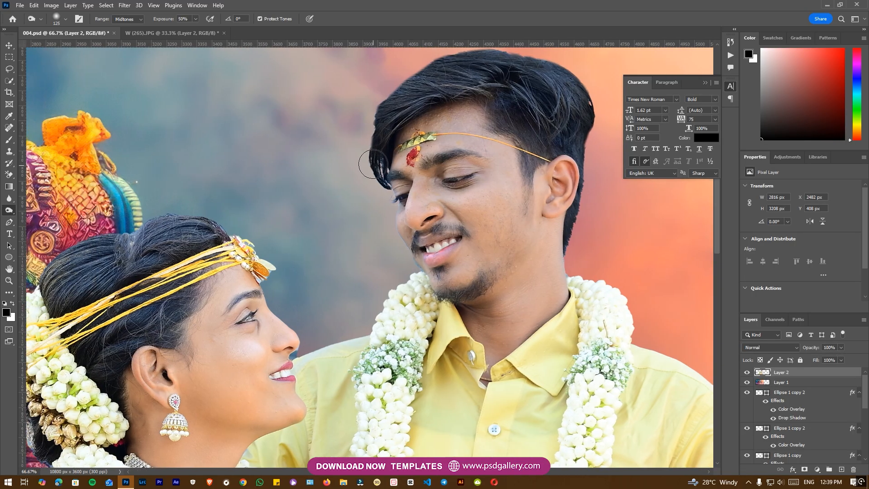
key(ctrl+plus)
key(bracketleft)
key(bracketleft)
key(bracketleft)
key(bracketleft)
key(bracketleft)
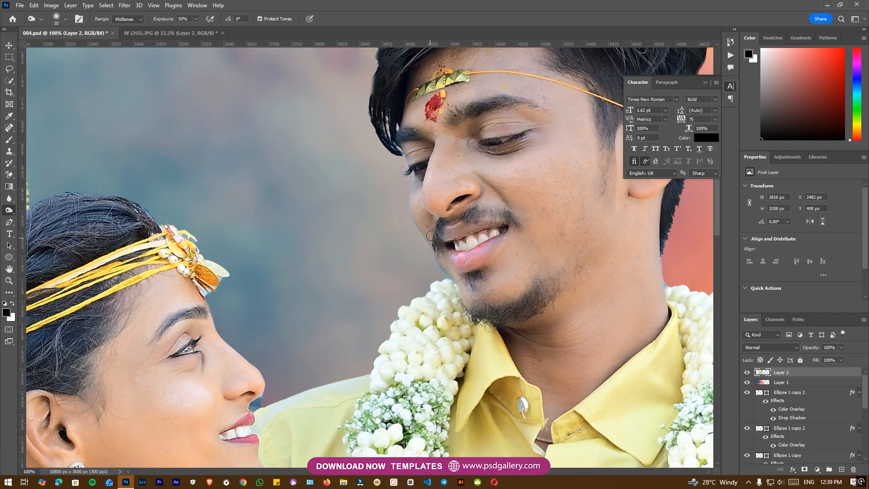
drag(449, 223, 504, 225)
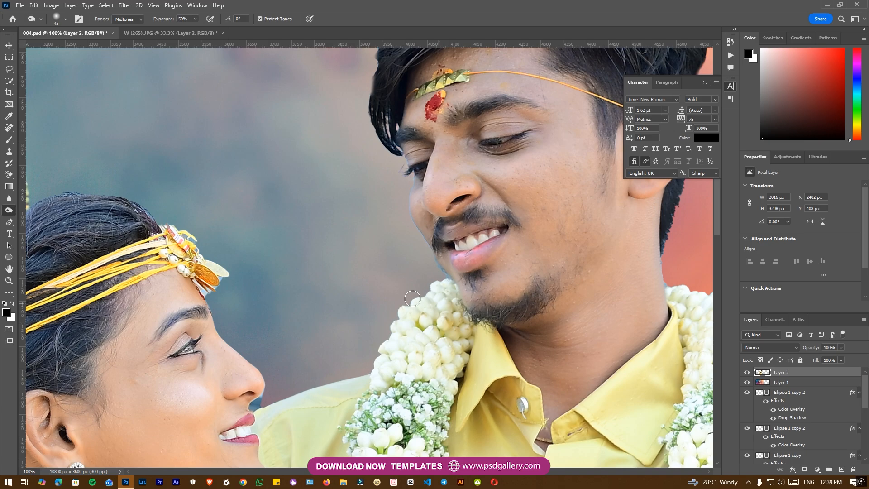
mouse_move(396, 229)
mouse_down()
mouse_move(384, 248)
mouse_move(388, 238)
mouse_up()
Step: Trace a Pen tool path along the man's chin, cheek and eyelashes, looping back through the background beside his face
key(p)
key(ctrl+plus)
key(ctrl+plus)
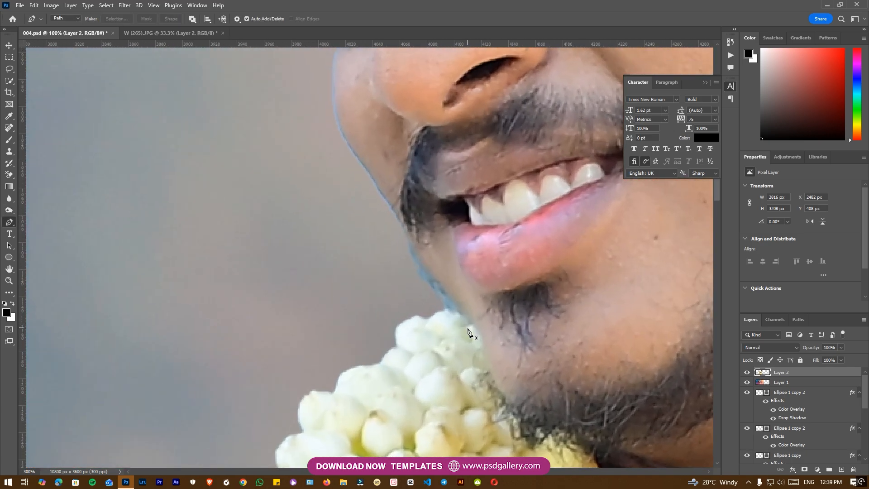
click(366, 295)
drag(410, 307, 453, 305)
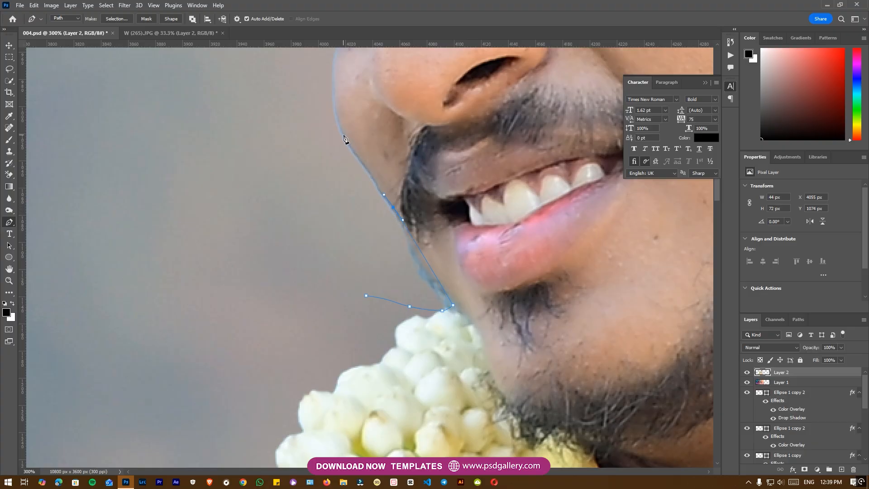
drag(339, 121, 355, 322)
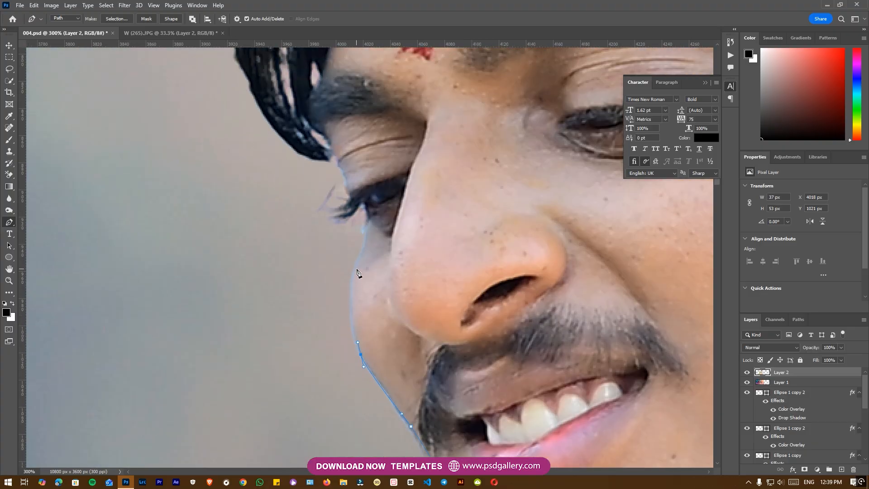
drag(367, 225, 367, 215)
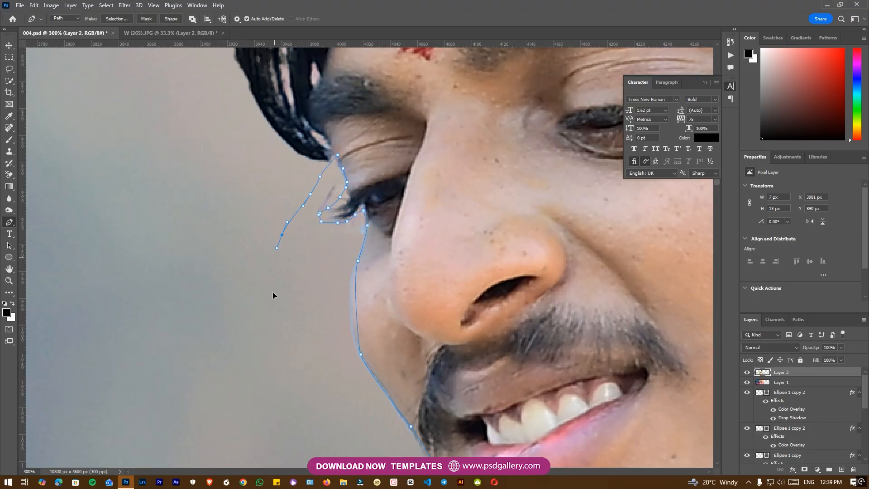
drag(267, 241, 279, 296)
drag(288, 309, 298, 336)
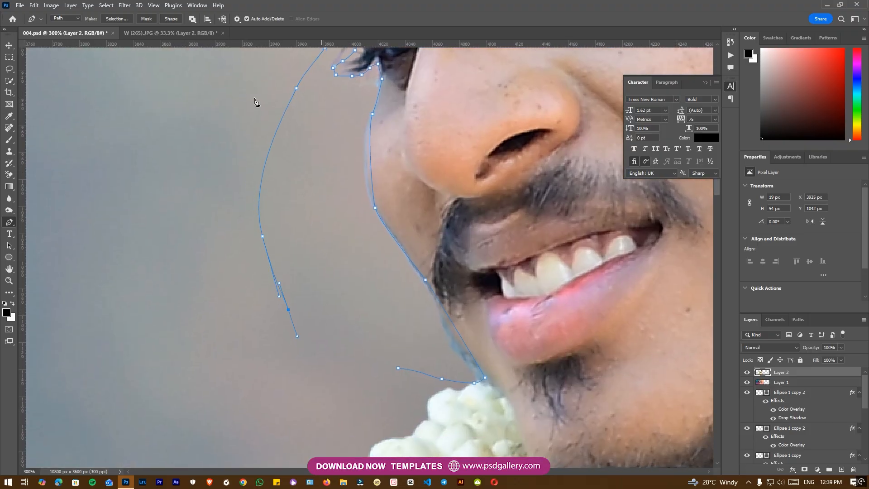
Step: Convert the face path to a selection with a 2-pixel feather, delete the blue fringe along the man's face and deselect
click(115, 19)
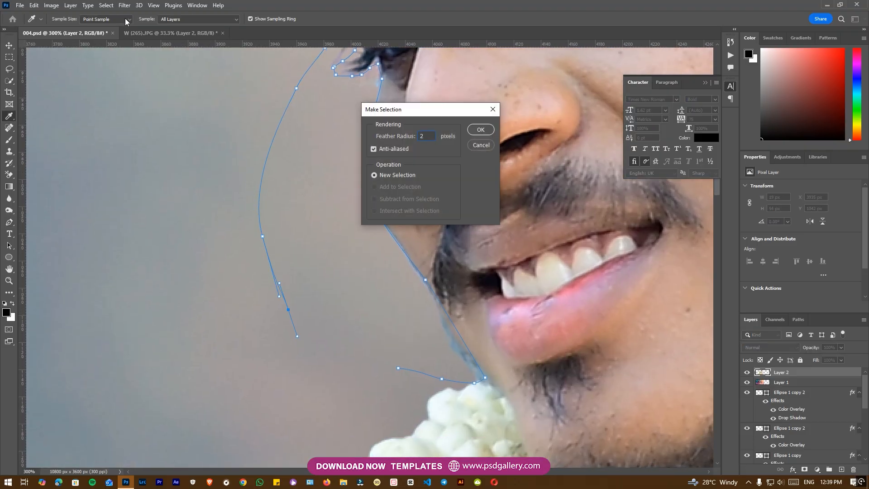
key(Return)
key(ctrl+minus)
key(ctrl+d)
Step: Trace a Pen tool path along the man's shoulder and under the woman's nose to its tip, looping back through the background
key(ctrl+minus)
key(ctrl+minus)
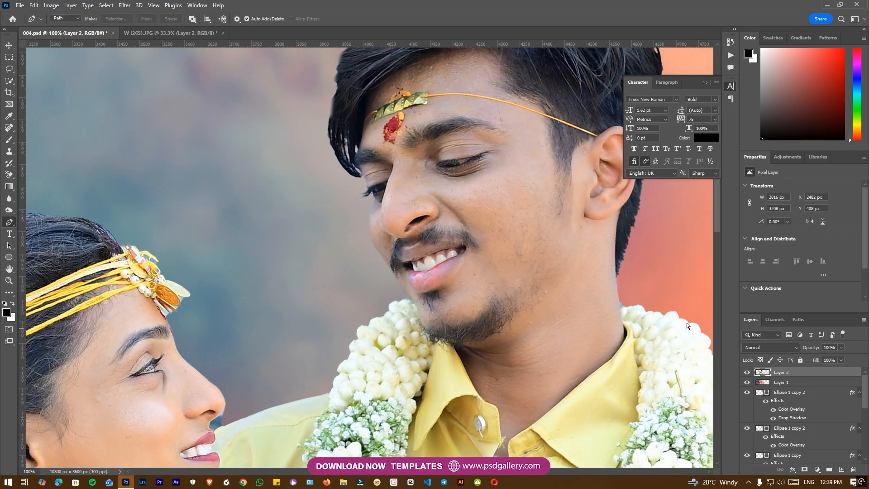
drag(413, 355, 501, 274)
drag(426, 293, 470, 286)
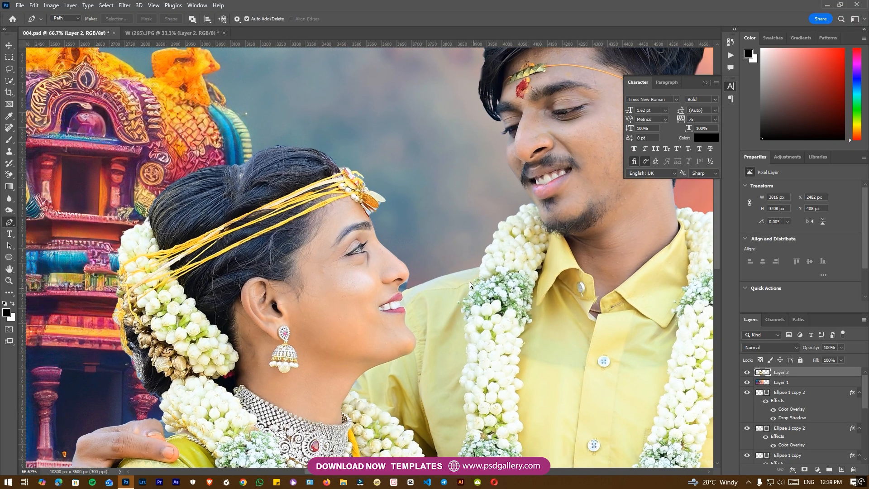
key(ctrl+plus)
key(ctrl+plus)
drag(522, 303, 356, 221)
key(ctrl+plus)
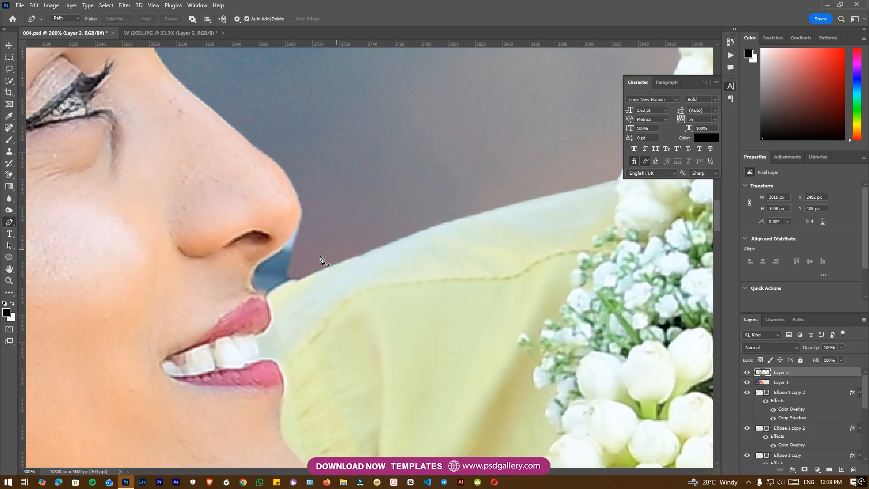
click(446, 224)
drag(299, 286, 278, 294)
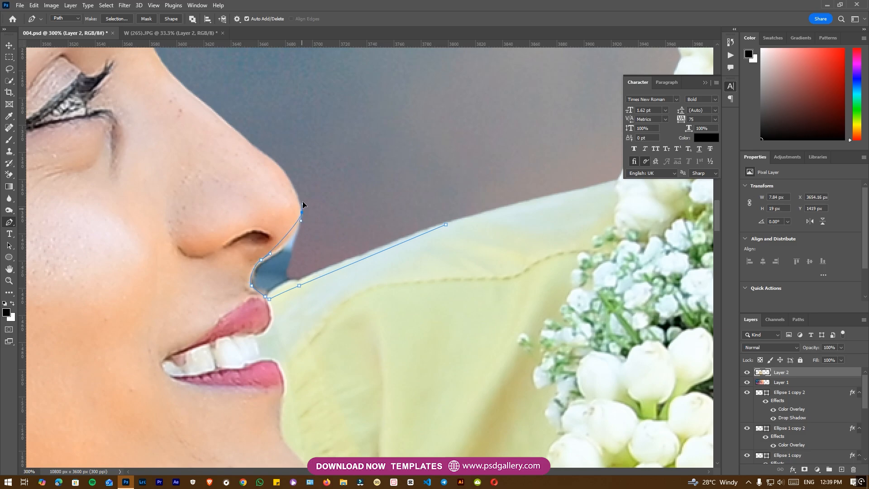
drag(302, 191, 303, 189)
drag(376, 152, 389, 155)
click(419, 169)
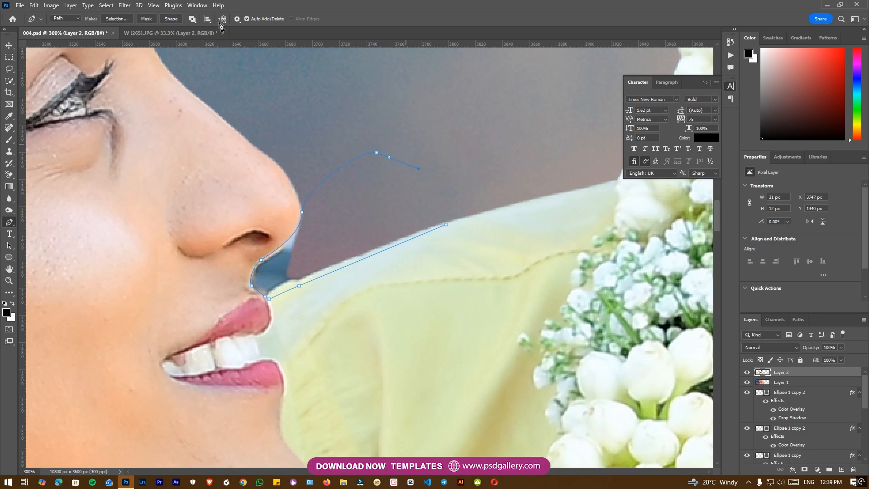
Step: Convert the path to a selection, delete the blue remnant between the woman's nose and the man's shoulder, and deselect
click(117, 19)
key(Return)
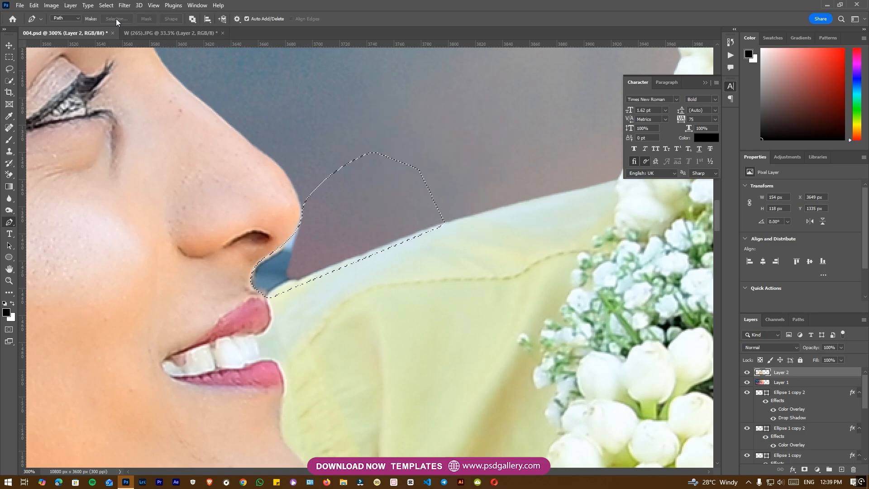
key(ctrl+d)
Step: Erase the blue remnants around the coin ornaments at the woman's forehead with the Background Eraser
drag(284, 206, 311, 306)
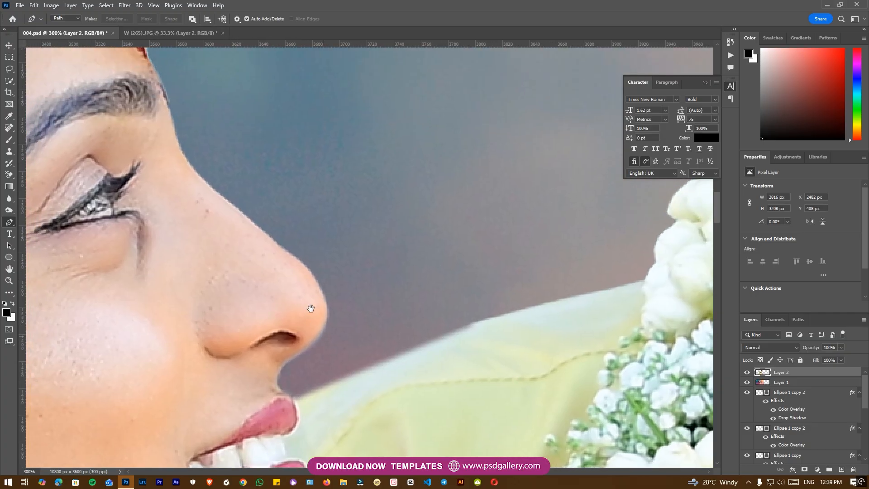
drag(255, 158, 294, 300)
drag(270, 247, 280, 290)
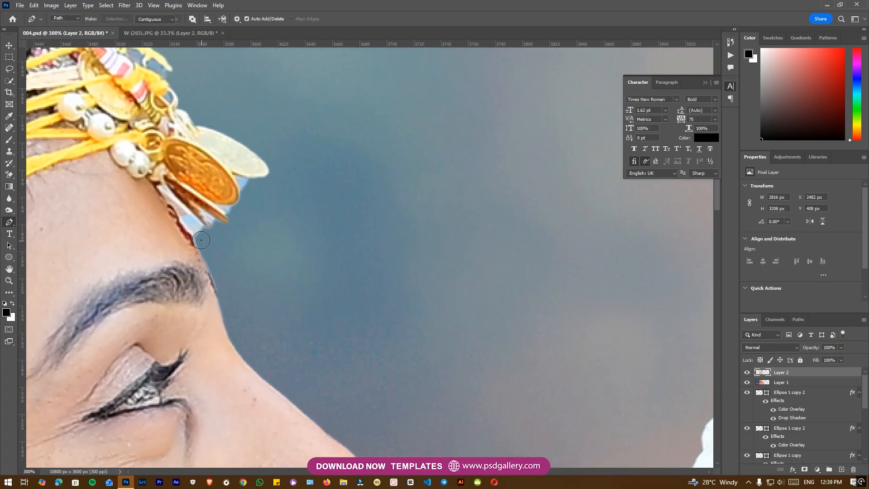
key(e)
mouse_move(240, 187)
mouse_down()
mouse_move(251, 194)
mouse_move(230, 208)
mouse_up()
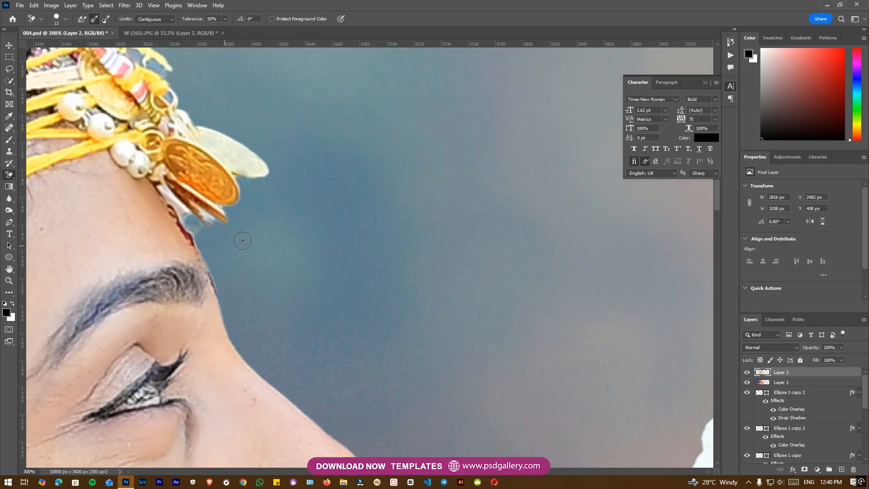
Step: Review the whole couple against the temple background for remaining fringes along the cutout edges
key(ctrl+minus)
key(ctrl+minus)
key(ctrl+minus)
key(ctrl+minus)
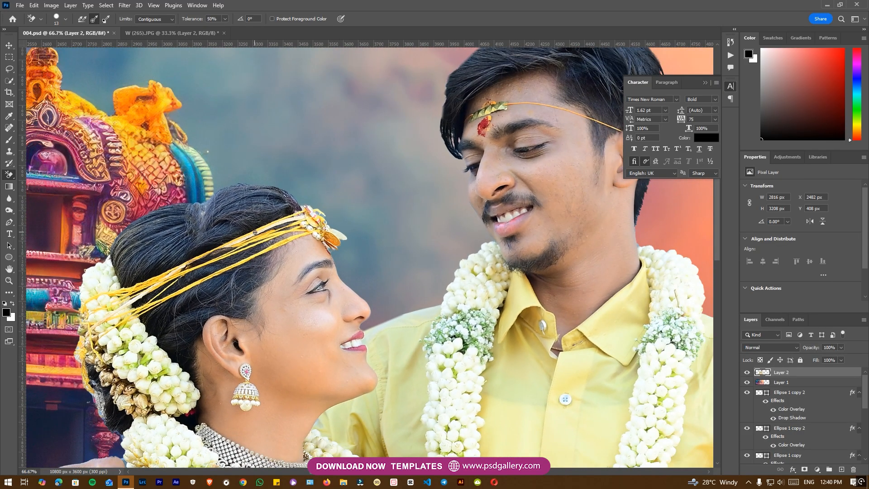
drag(419, 323, 392, 274)
key(ctrl+minus)
key(ctrl+minus)
key(ctrl+minus)
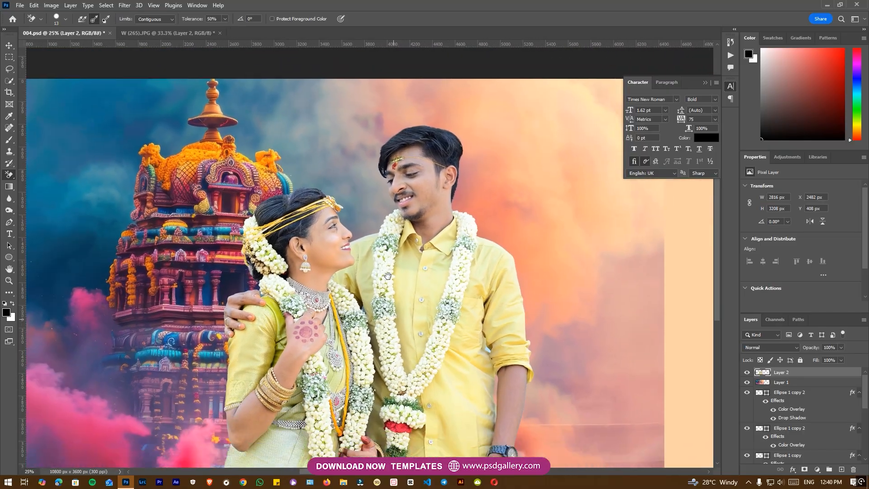
scroll(367, 273, up, 5)
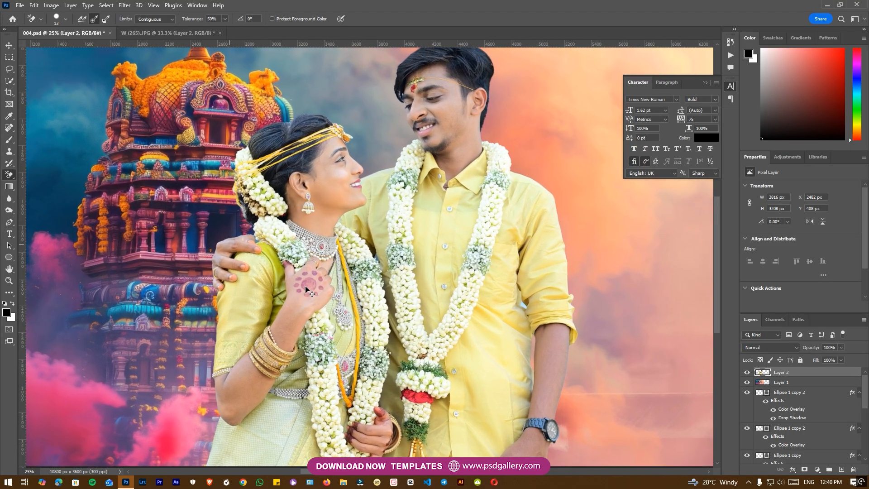
Step: Start a Pen tool path over the man's knuckles on the woman's shoulder, down to where her sleeve meets the flower garland
scroll(222, 233, up, 6)
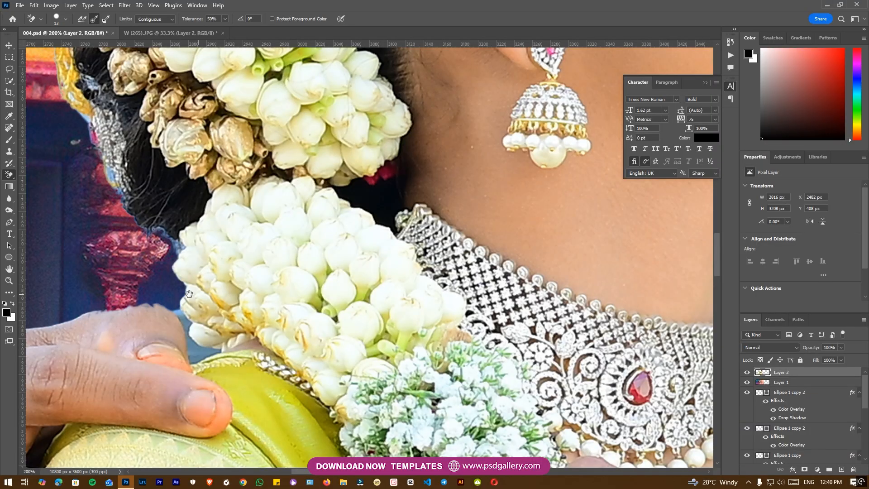
drag(189, 294, 329, 277)
key(o)
drag(288, 179, 319, 315)
scroll(210, 88, down, 3)
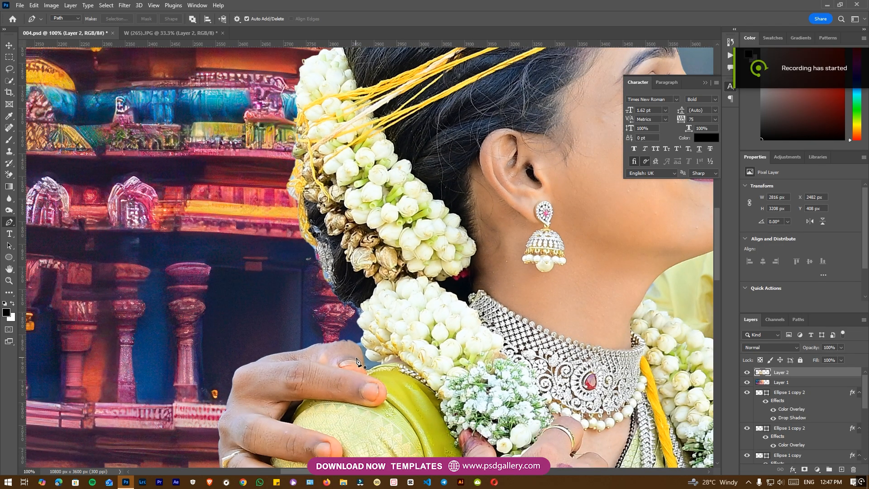
scroll(357, 357, up, 1)
drag(357, 362, 349, 264)
scroll(308, 303, up, 1)
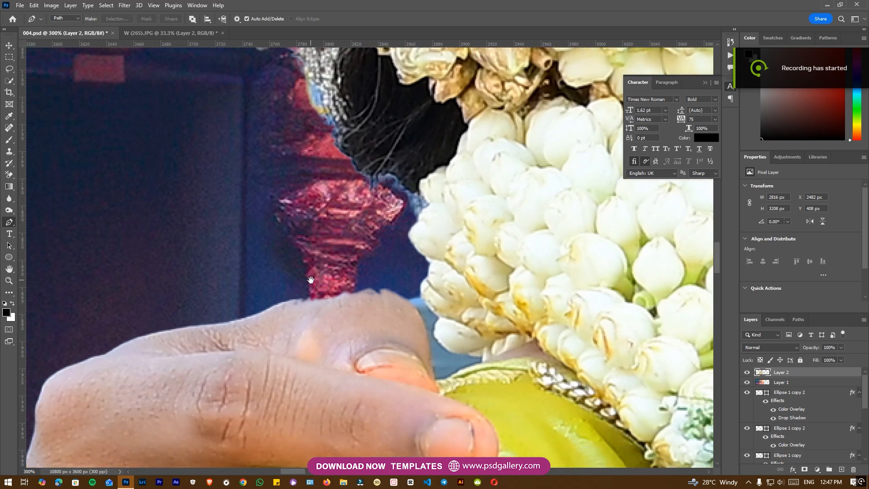
click(264, 313)
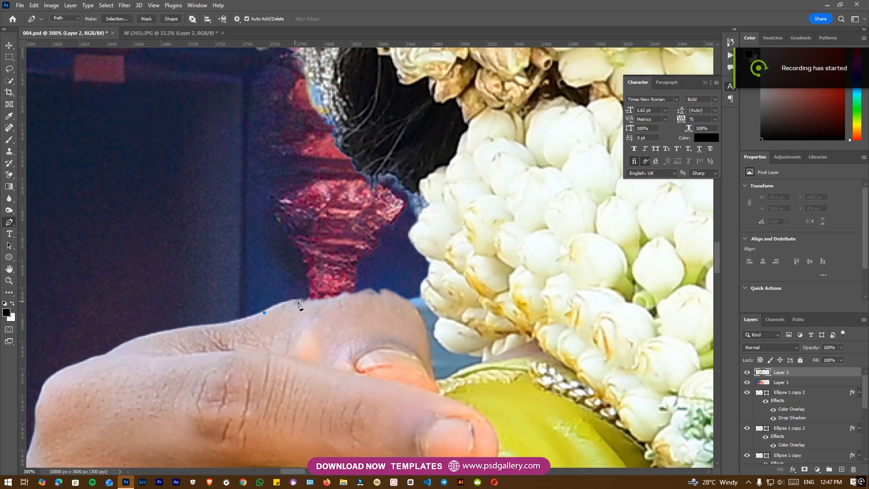
drag(372, 293, 400, 297)
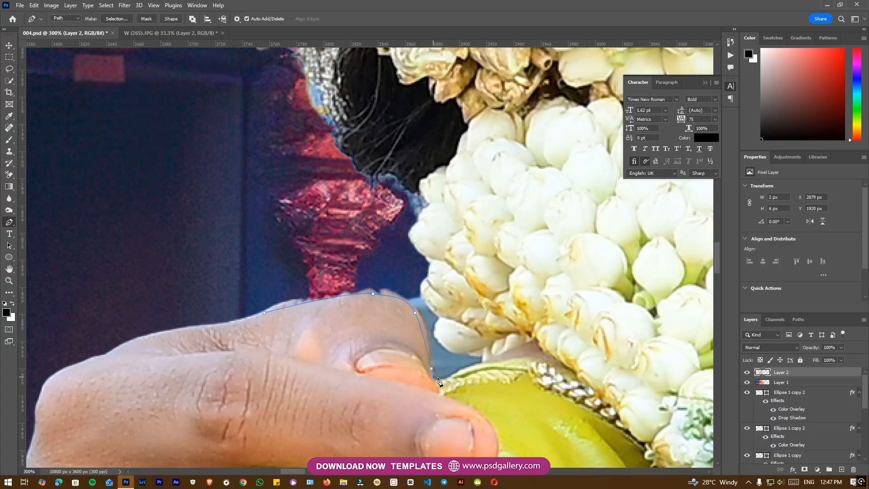
drag(479, 362, 489, 362)
Step: Continue the path up the outer edge of the white garland and along the lower back of the woman's hair
drag(423, 290, 421, 283)
drag(418, 267, 412, 256)
drag(404, 246, 406, 223)
drag(408, 218, 427, 199)
drag(419, 192, 379, 176)
drag(365, 169, 361, 162)
drag(349, 146, 354, 276)
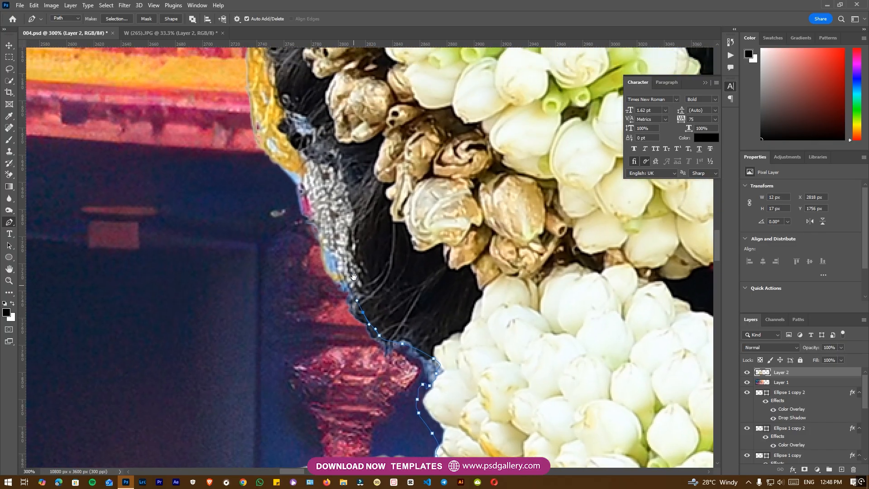
key(ctrl+minus)
drag(323, 220, 317, 275)
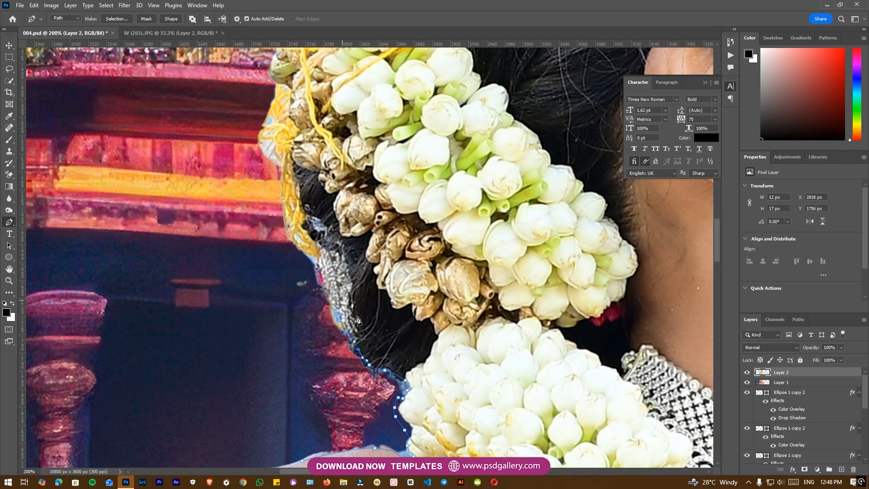
Step: Extend the path up the gold hair ornament and the outer edge of the flowers behind the woman's head
drag(298, 242, 292, 235)
drag(288, 220, 283, 188)
drag(285, 174, 284, 163)
drag(282, 150, 276, 122)
drag(276, 110, 262, 243)
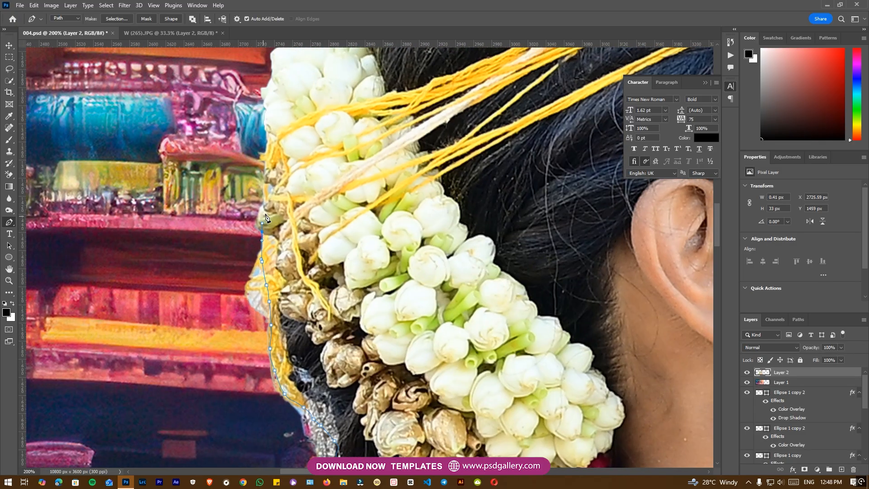
drag(268, 134, 253, 129)
Step: Loop the path back through the temple background, convert it to a selection, and delete the blue fringe behind the woman's hair and garland
key(ctrl+minus)
drag(219, 328, 235, 269)
drag(253, 287, 303, 366)
click(285, 358)
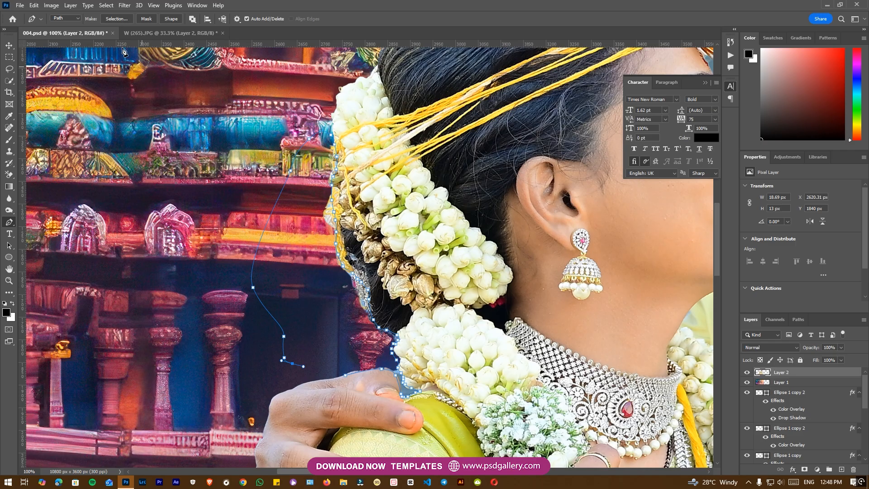
click(116, 19)
key(Return)
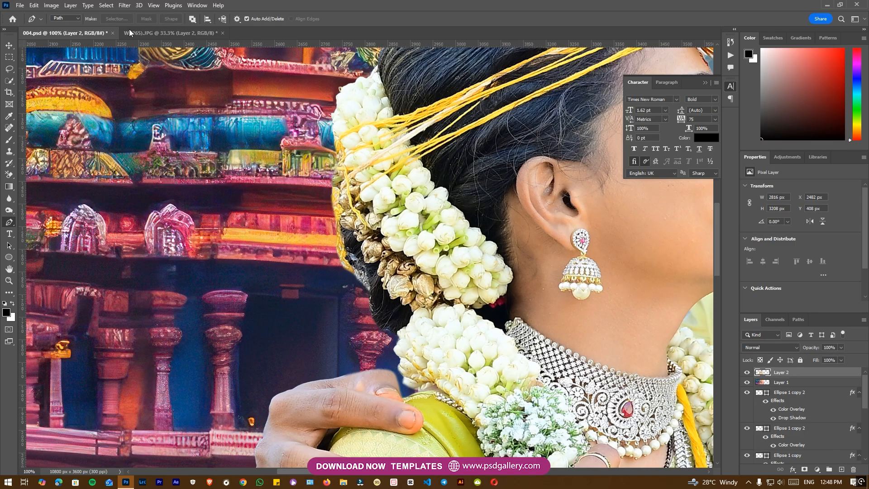
Step: Erase the light blue gap between the man's shirt and his bent sleeve using the Background Eraser at size 30
scroll(393, 184, down, 6)
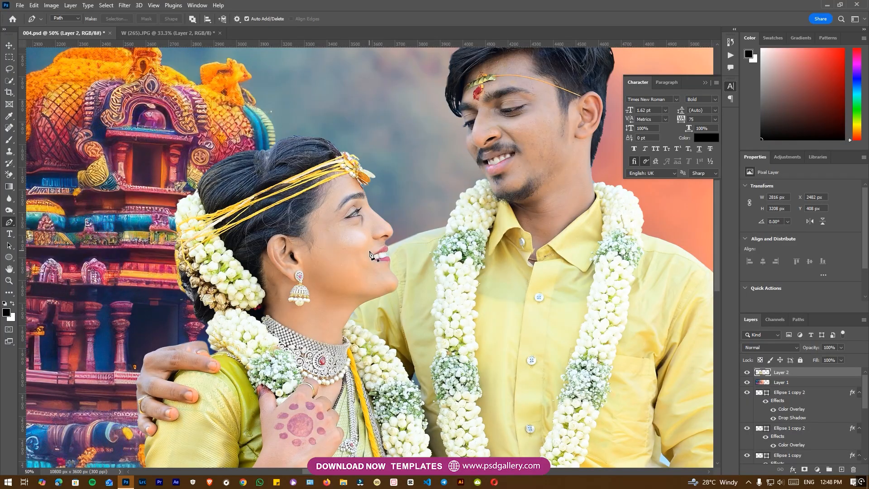
scroll(369, 251, down, 2)
scroll(369, 251, down, 5)
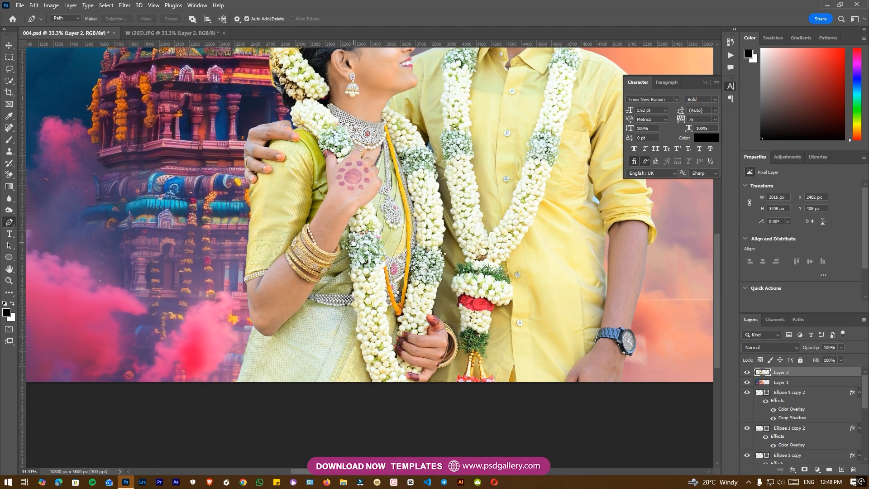
drag(363, 282, 237, 305)
drag(425, 248, 352, 292)
scroll(393, 261, up, 2)
scroll(397, 261, up, 6)
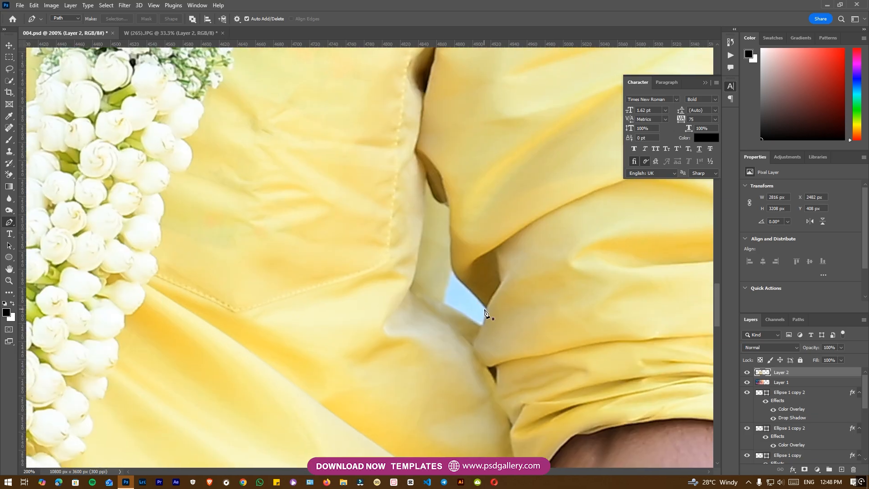
key(e)
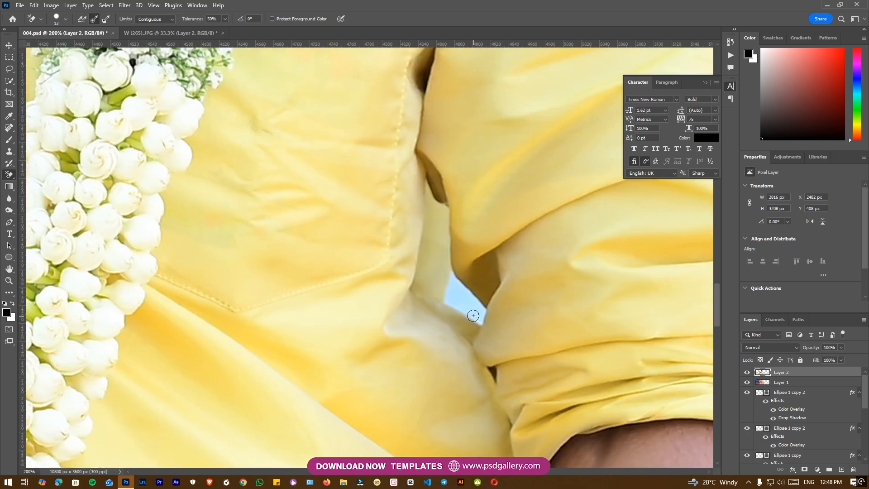
key(bracketright)
key(bracketright)
mouse_move(474, 314)
mouse_down()
mouse_move(454, 286)
mouse_move(467, 307)
mouse_move(452, 301)
mouse_move(466, 300)
mouse_up()
Step: Darken the woman's hair with the Burn tool, using a 500-pixel brush, Midtones range and 50% exposure
key(ctrl+minus)
key(ctrl+minus)
key(ctrl+minus)
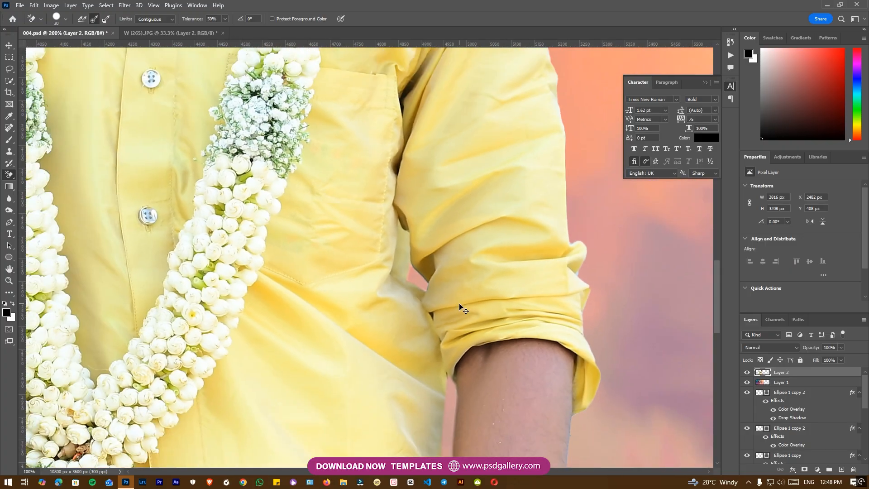
key(ctrl+minus)
key(ctrl+minus)
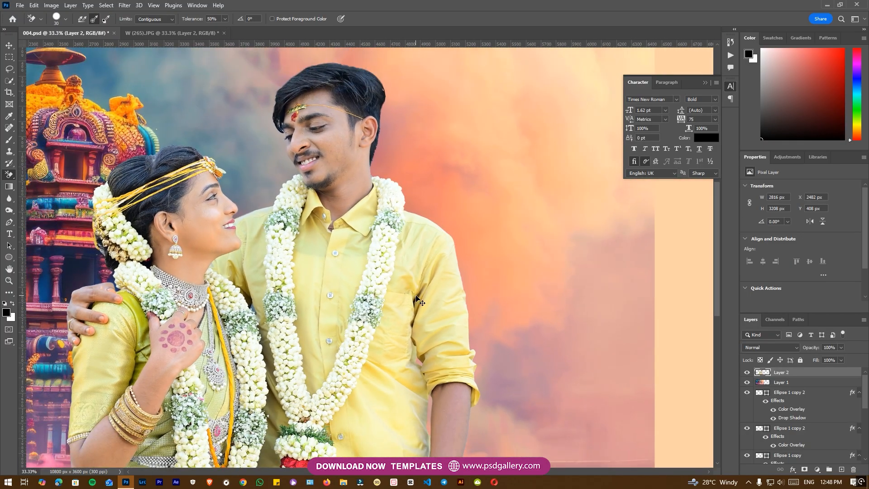
click(9, 211)
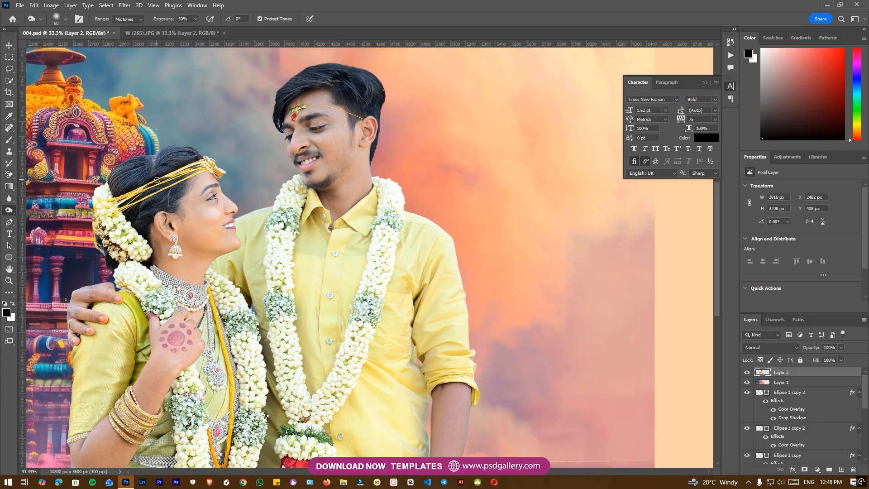
key(bracketright)
key(bracketright)
key(bracketright)
key(bracketright)
key(bracketright)
mouse_move(173, 153)
mouse_down()
mouse_move(115, 164)
mouse_move(228, 140)
mouse_up()
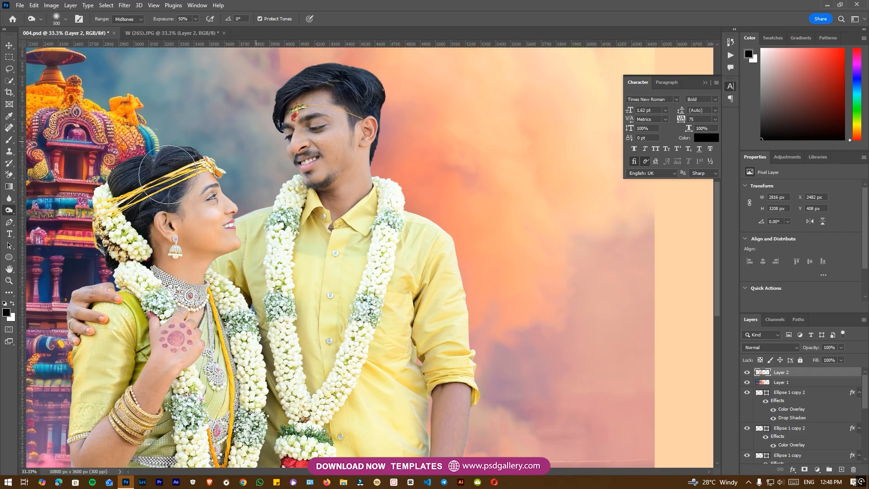
drag(167, 207, 219, 145)
Step: Inspect the couple's hair, clothing and hands against the background, keeping their layer active
drag(112, 206, 147, 124)
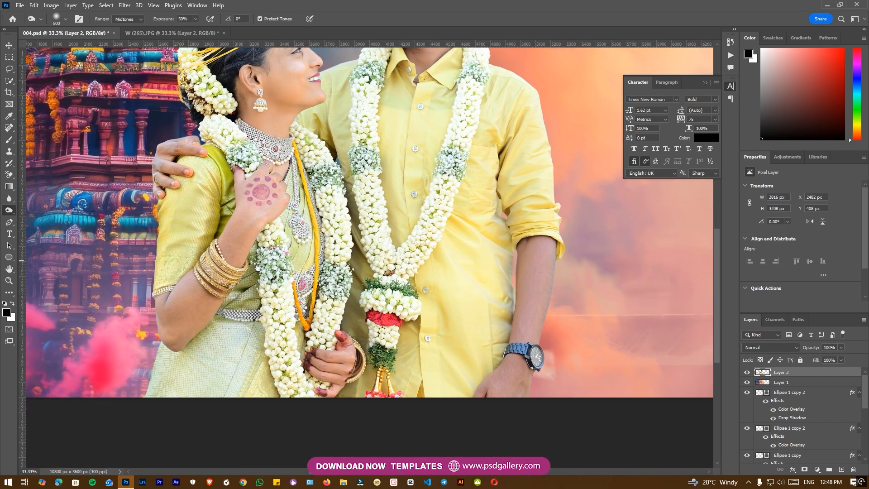
drag(146, 225, 35, 271)
drag(429, 133, 420, 200)
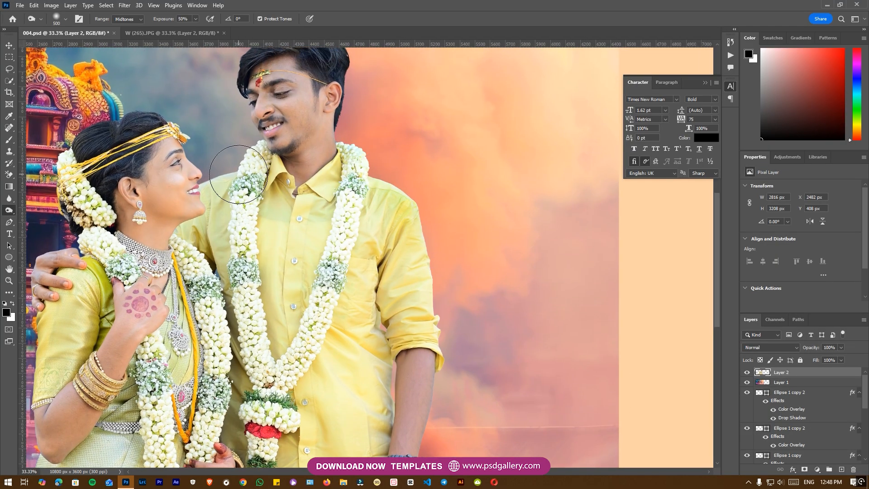
drag(227, 175, 232, 215)
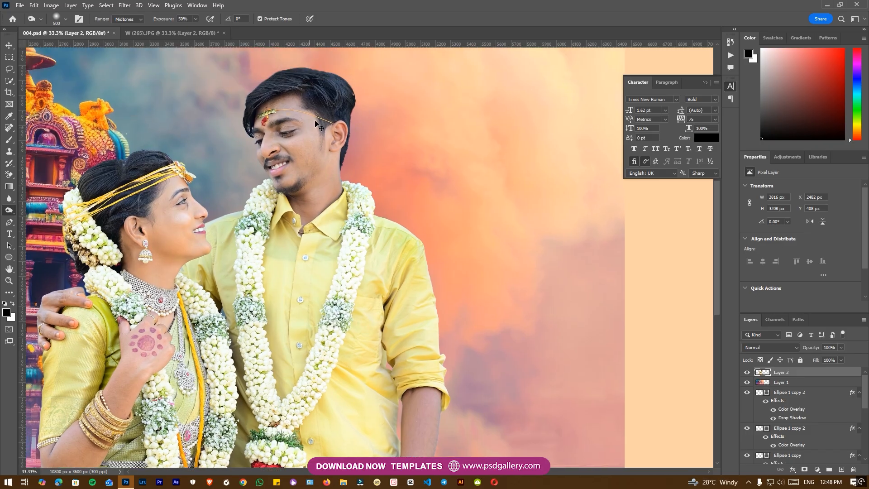
scroll(308, 113, down, 1)
scroll(300, 101, down, 1)
key(v)
right_click(321, 234)
click(334, 239)
drag(332, 230, 306, 230)
right_click(306, 230)
click(321, 237)
key(ctrl+plus)
right_click(274, 235)
click(283, 241)
drag(266, 239, 332, 244)
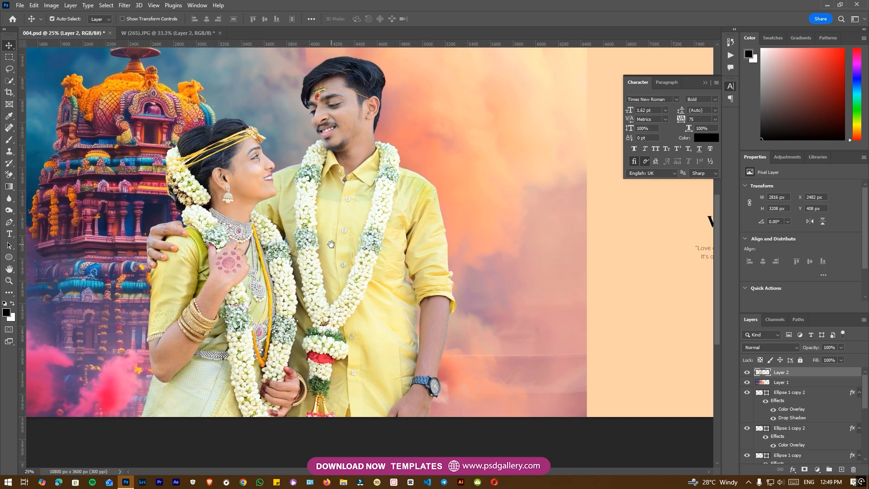
Step: Raise the couple layer's saturation to +13 with Hue/Saturation and keep that layer selected
key(ctrl+u)
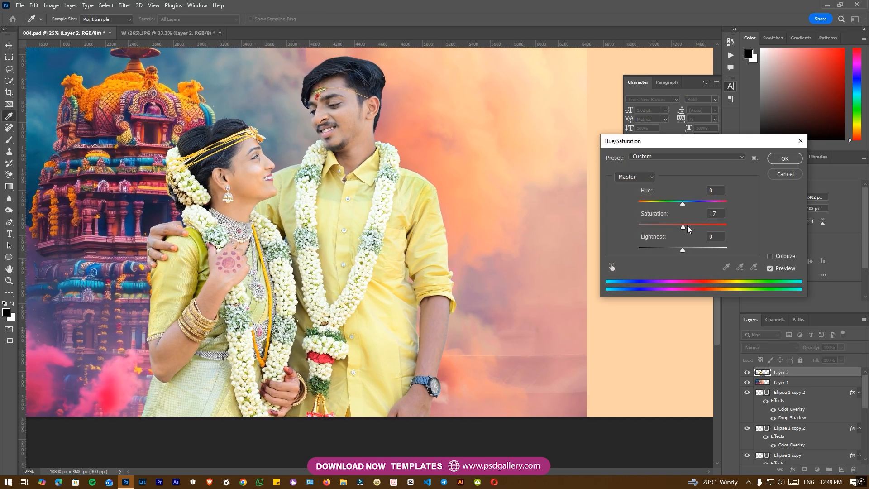
drag(687, 226, 689, 226)
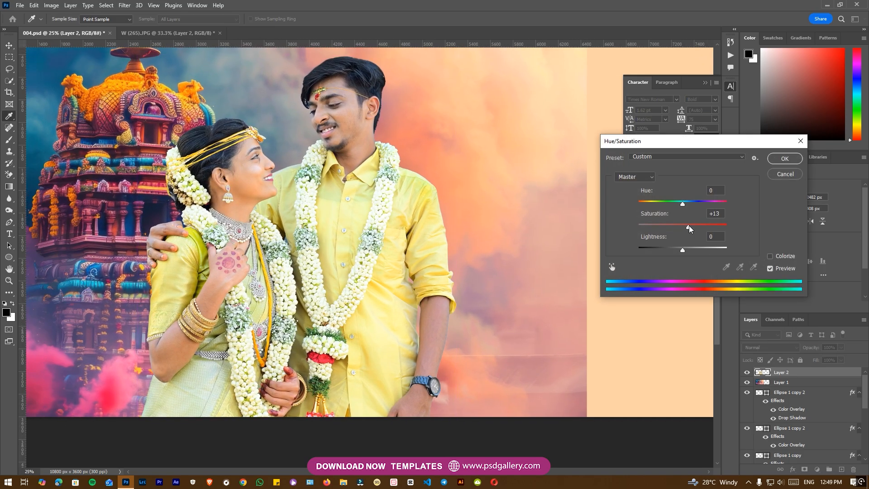
click(784, 159)
key(v)
right_click(361, 150)
click(371, 152)
Step: Brighten the couple with the Dodge tool, using a 1200-pixel brush, Midtones range and 45% exposure
right_click(9, 211)
click(46, 209)
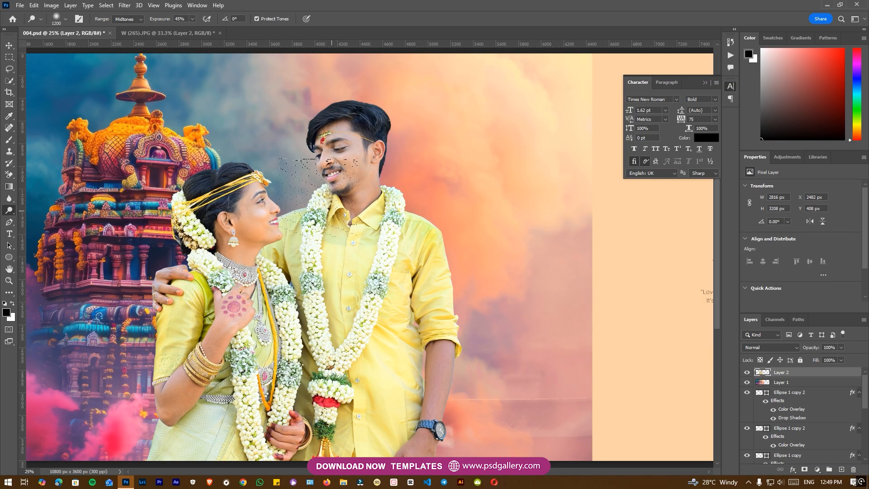
scroll(348, 208, down, 5)
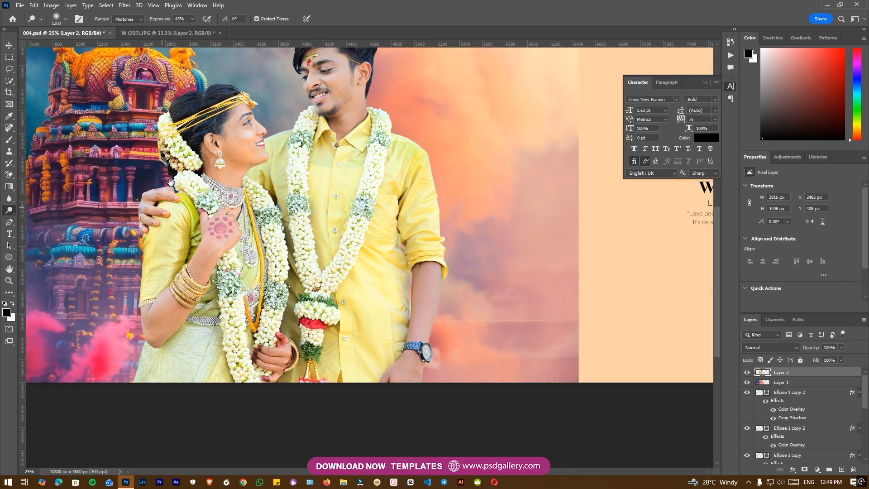
drag(199, 142, 195, 192)
drag(295, 159, 279, 199)
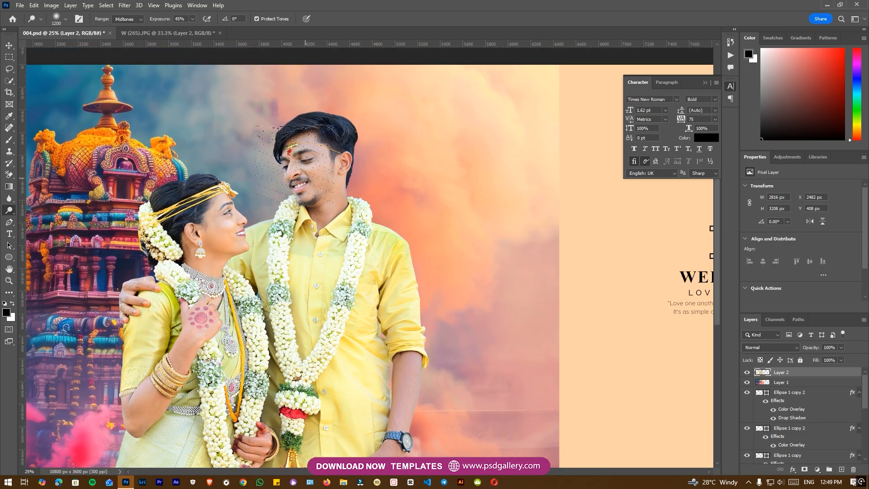
Step: Check the tonal adjustments on the couple's faces and clothing up close, keeping their layer active
key(v)
right_click(310, 171)
click(318, 175)
key(ctrl+plus)
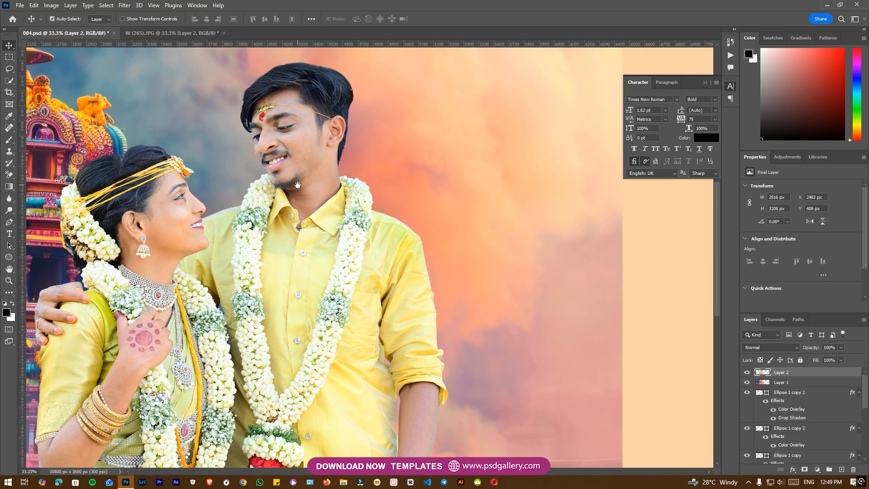
drag(298, 182, 361, 183)
right_click(362, 174)
click(371, 154)
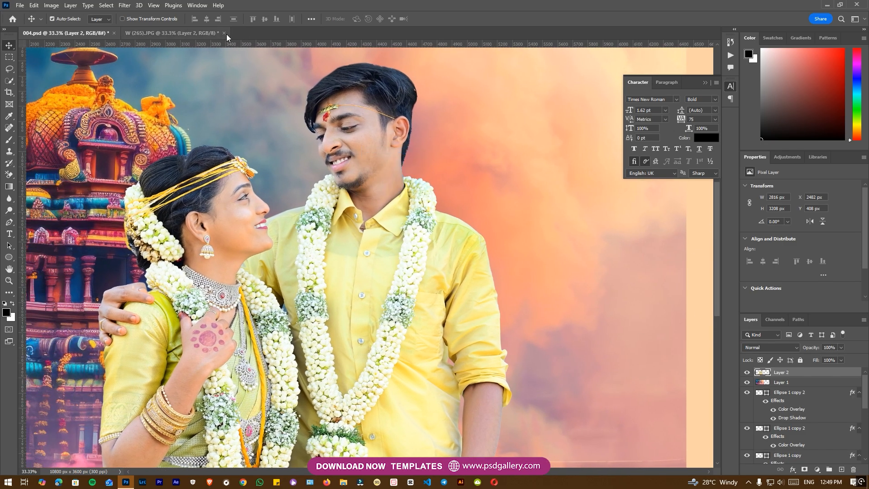
Step: Run the Skin Retouching action on the couple layer, with a High Pass radius of 8.8 and a Gaussian Blur radius of 2.1 pixels
click(198, 5)
click(203, 67)
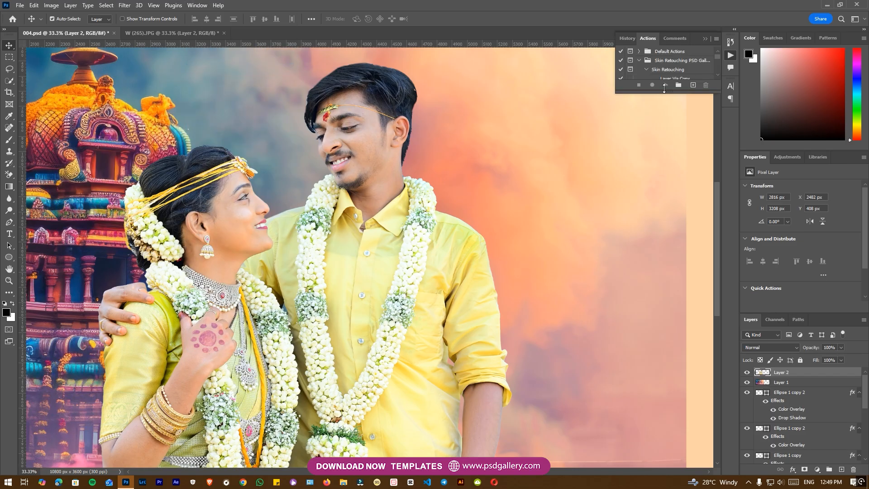
click(667, 71)
click(665, 85)
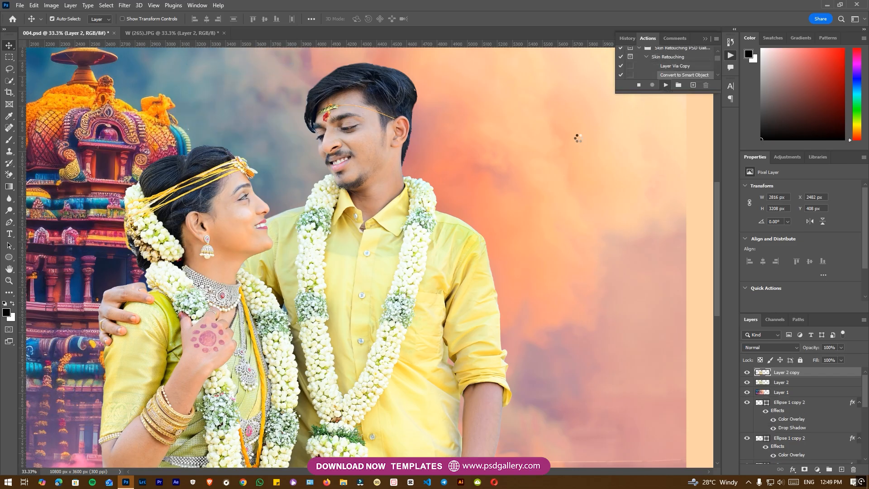
drag(403, 239, 398, 239)
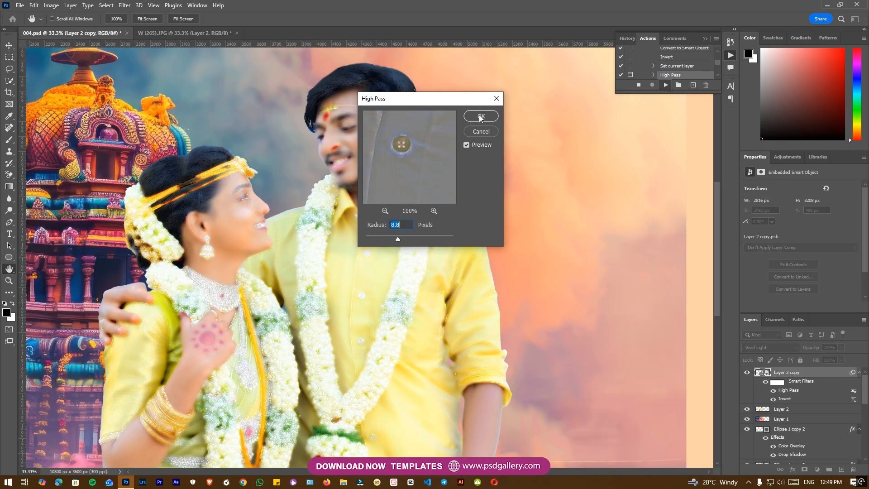
click(480, 116)
drag(614, 259, 618, 256)
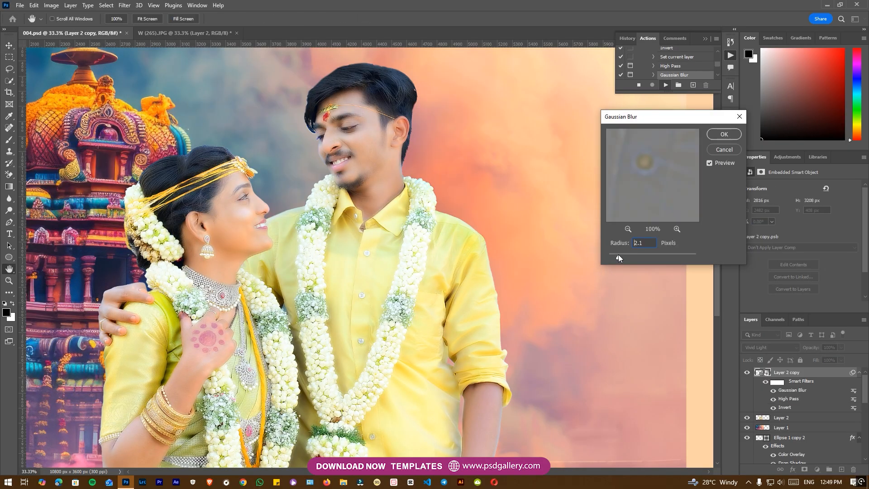
click(724, 134)
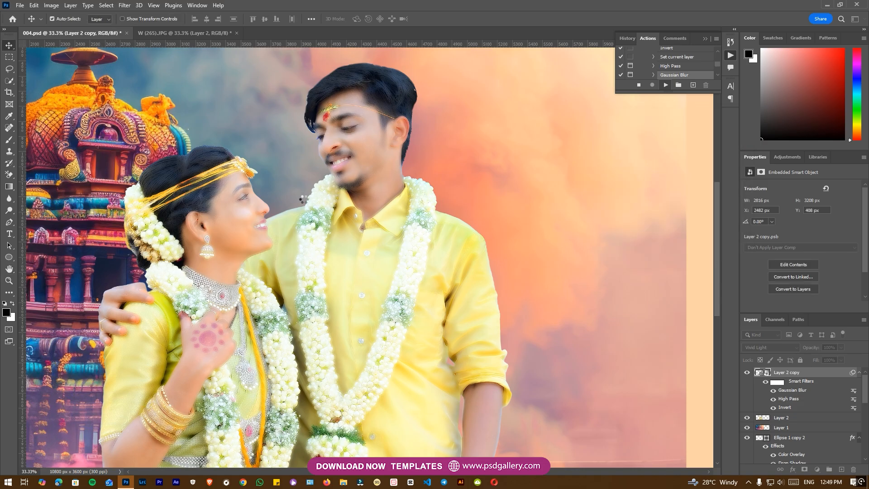
Step: Paint white on the retouched copy's layer mask with a 90-pixel brush to smooth the bride's cheek and jaw
key(ctrl+plus)
key(ctrl+plus)
drag(197, 219, 474, 267)
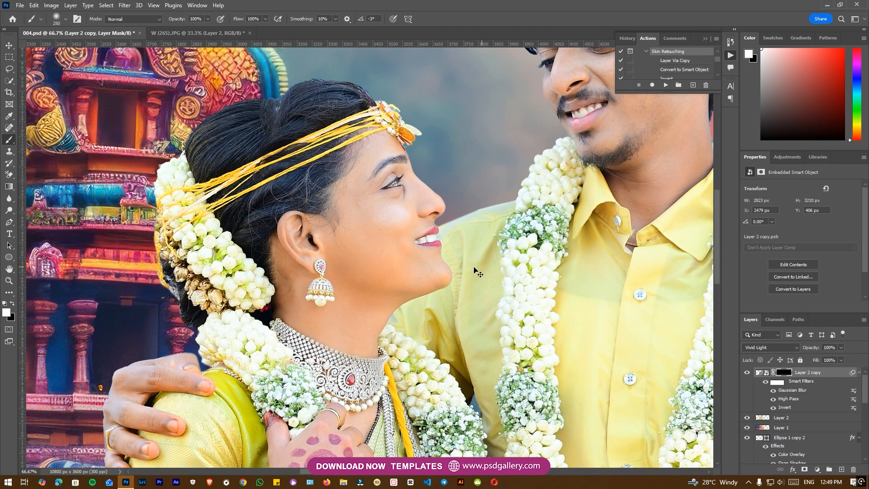
key(ctrl+plus)
key(ctrl+plus)
key(bracketleft)
key(bracketleft)
key(bracketleft)
key(bracketleft)
key(bracketleft)
key(bracketleft)
key(bracketleft)
key(bracketleft)
key(bracketleft)
key(bracketleft)
key(bracketright)
key(bracketright)
key(bracketright)
key(bracketright)
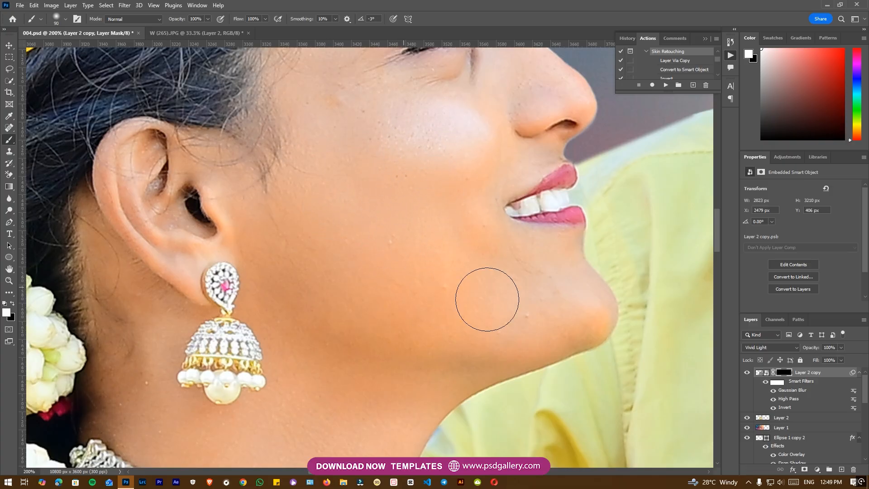
drag(338, 407, 346, 316)
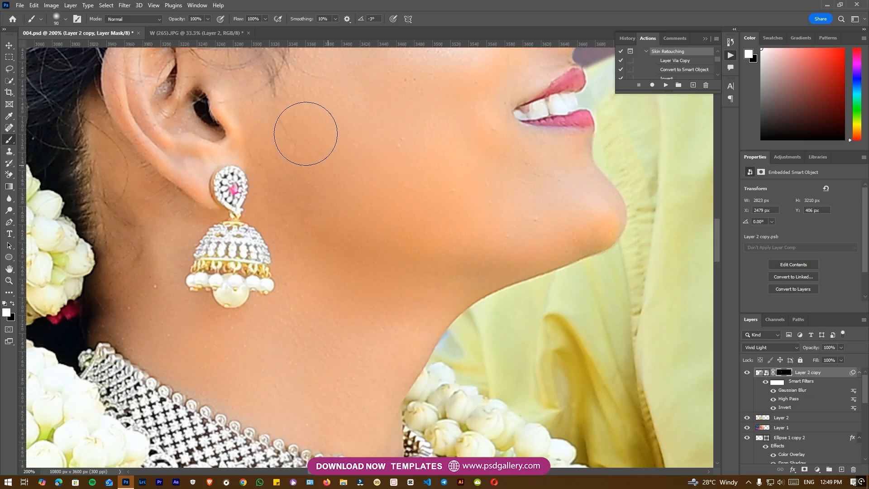
Step: Smooth the bride's forehead and the skin around her eye by painting the mask with a 60-pixel brush
drag(374, 138, 325, 346)
key(bracketleft)
key(bracketleft)
key(bracketleft)
key(bracketleft)
scroll(466, 204, up, 2)
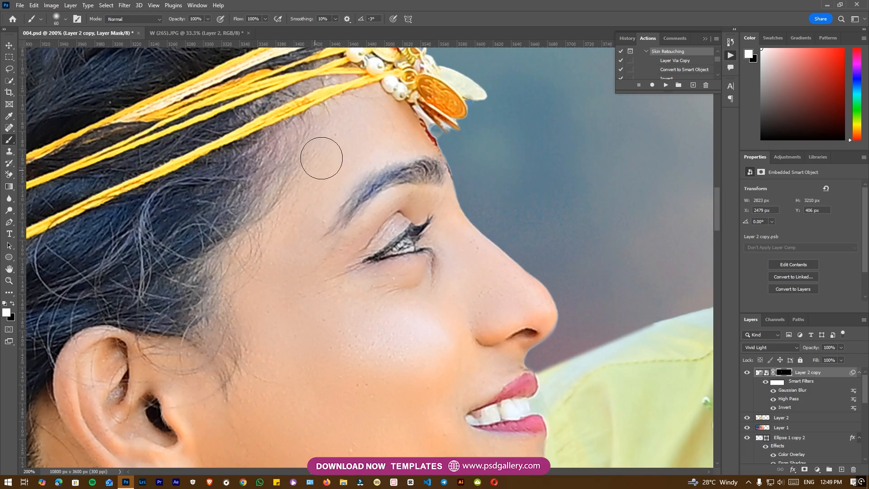
scroll(243, 297, down, 3)
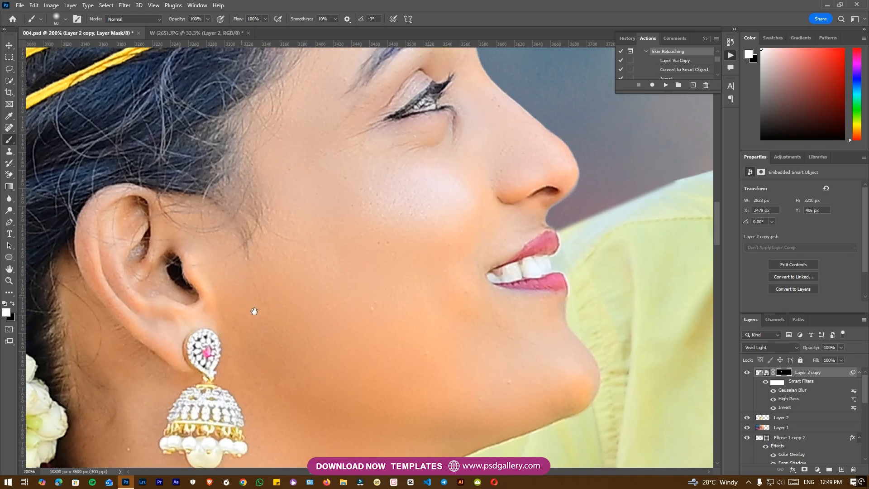
Step: Smooth the remaining skin on the bride's chin and neck by painting the mask, enlarging the brush to 90 pixels
scroll(252, 311, down, 3)
scroll(253, 310, left, 1)
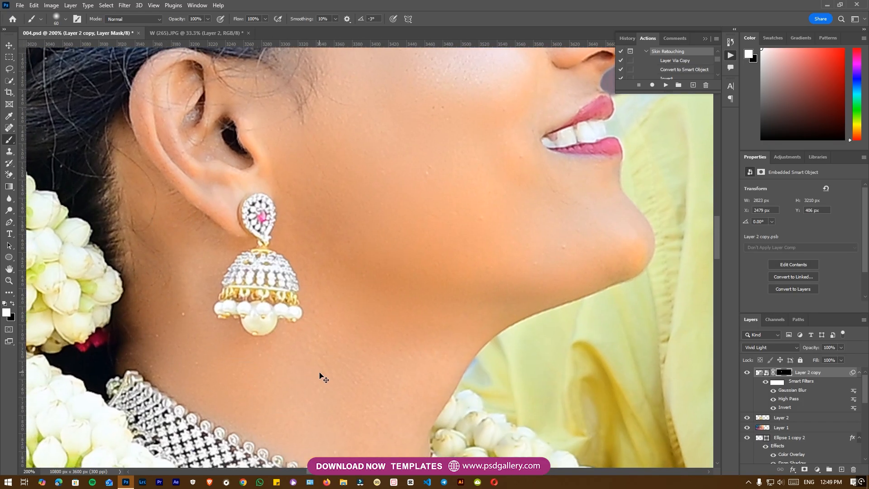
key(ctrl+minus)
key(bracketright)
key(bracketright)
key(bracketright)
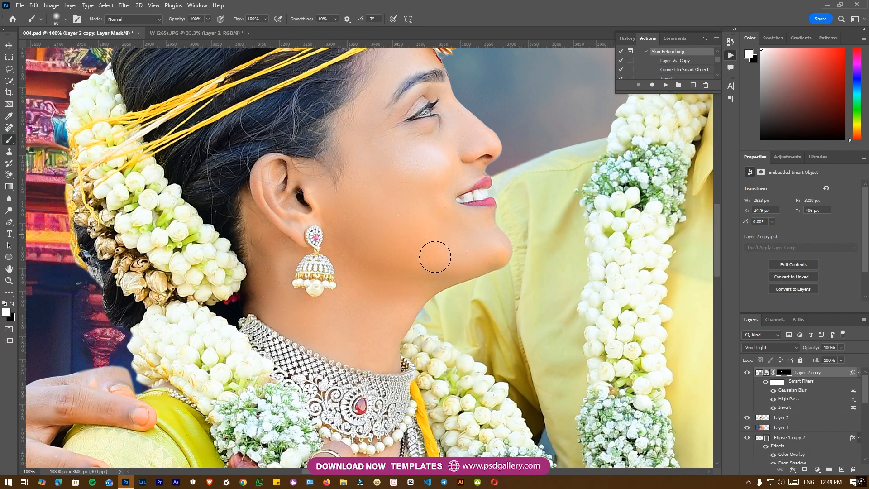
Step: Smooth the groom's cheek and neck by painting the mask with a 125-pixel brush
scroll(408, 245, right, 10)
scroll(408, 245, up, 6)
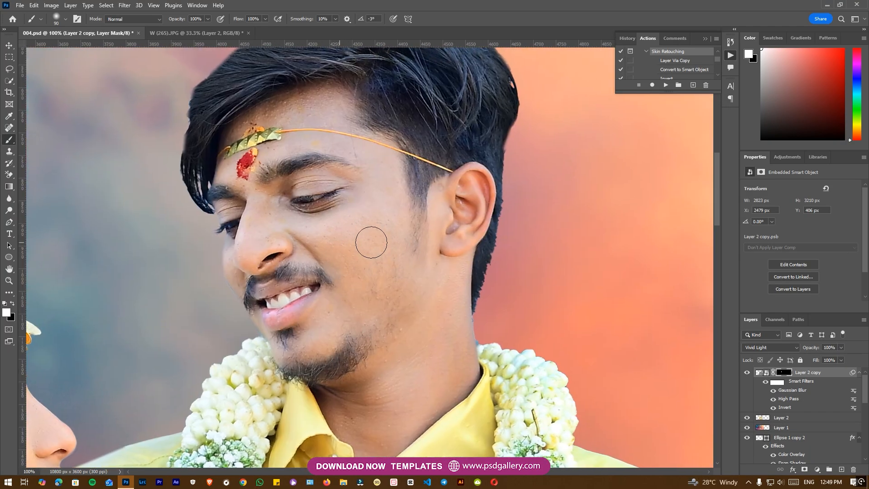
key(bracketleft)
key(bracketleft)
key(bracketright)
key(bracketright)
key(bracketright)
key(bracketright)
mouse_move(391, 377)
mouse_down()
mouse_move(396, 311)
mouse_move(387, 318)
mouse_move(430, 298)
mouse_move(405, 412)
mouse_move(360, 398)
mouse_move(356, 413)
mouse_move(438, 372)
mouse_up()
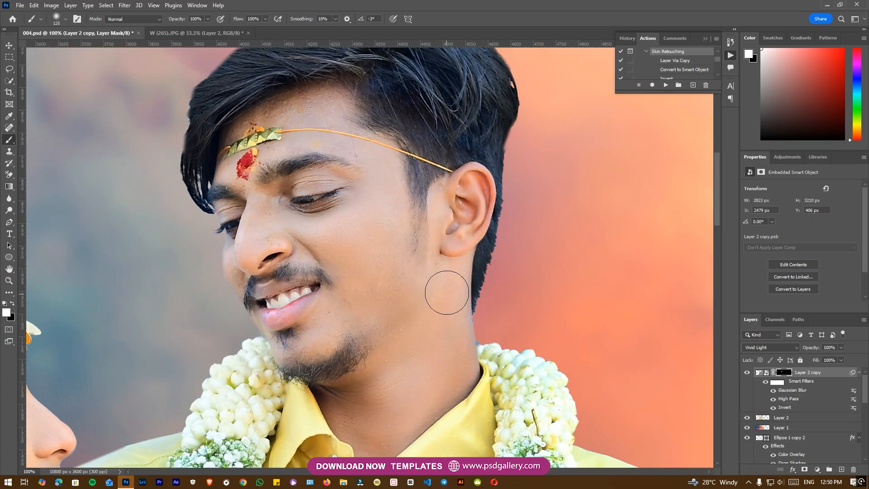
Step: Smooth the groom's forehead and the finer areas of his face on the mask, using a brush of about 90 pixels
key(bracketleft)
key(bracketleft)
key(bracketleft)
key(bracketleft)
key(bracketright)
key(bracketright)
key(bracketright)
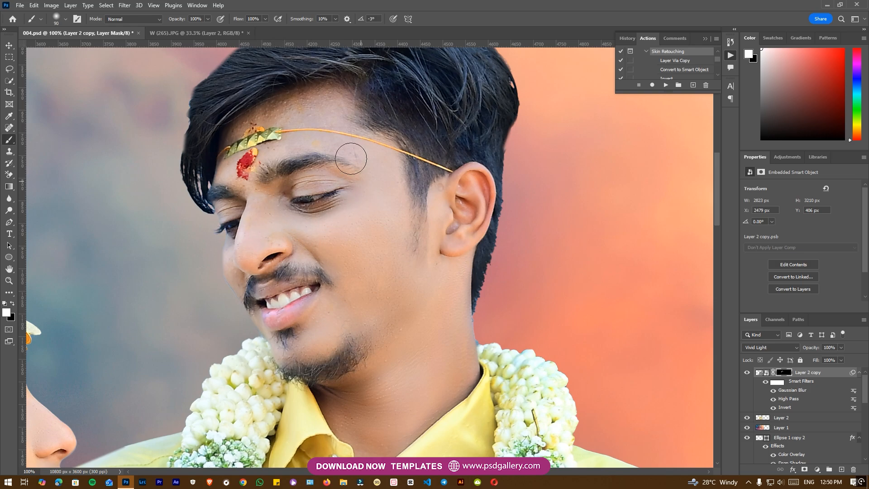
key(bracketleft)
key(bracketleft)
key(bracketright)
key(bracketright)
Step: Smooth the skin on the couple's arms and hands by painting the mask with a 200-pixel brush
scroll(457, 370, down, 3)
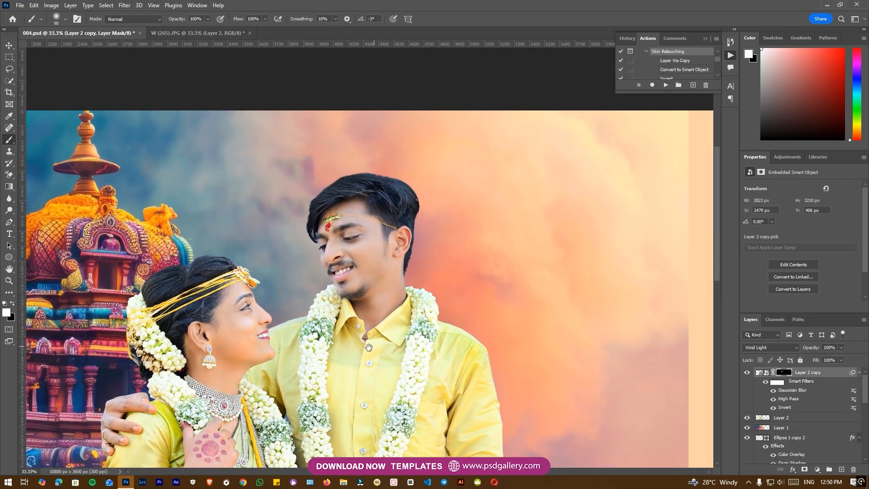
scroll(390, 284, down, 5)
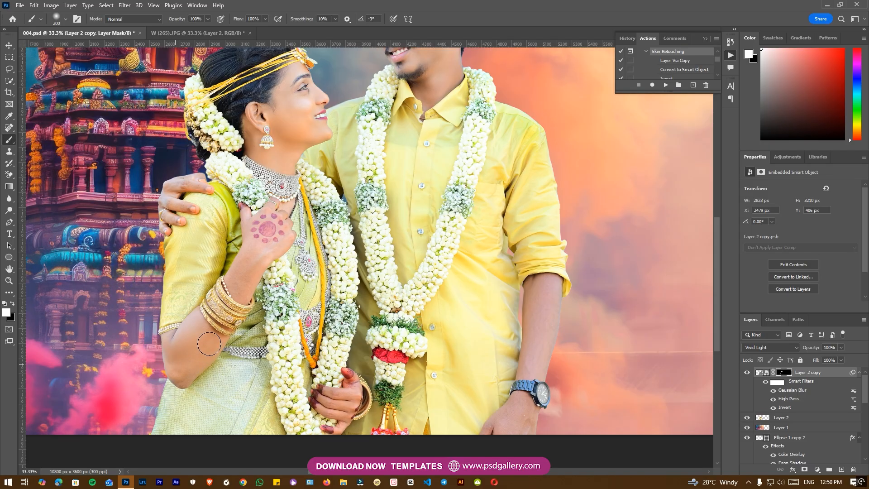
drag(347, 302, 284, 265)
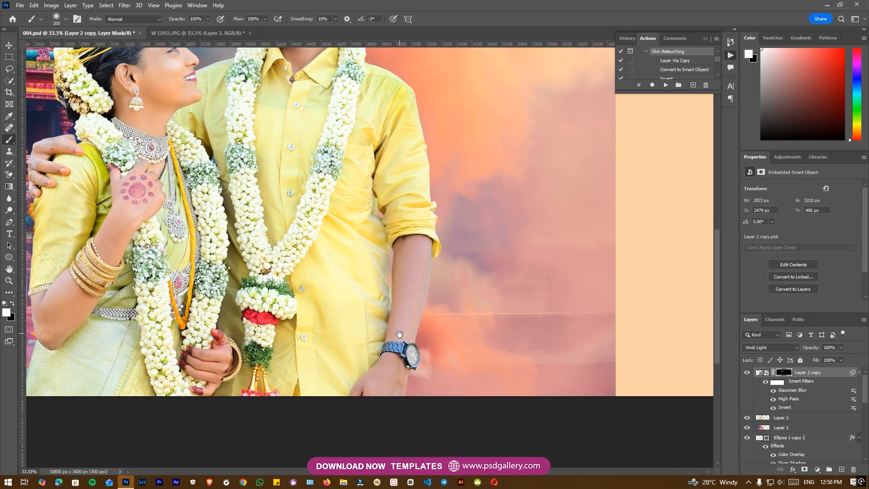
drag(400, 334, 399, 277)
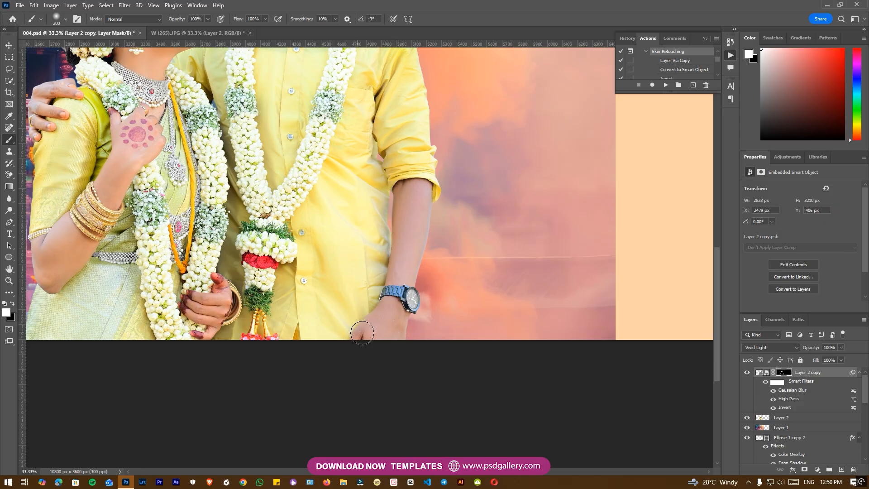
drag(457, 340, 431, 349)
key(ctrl+minus)
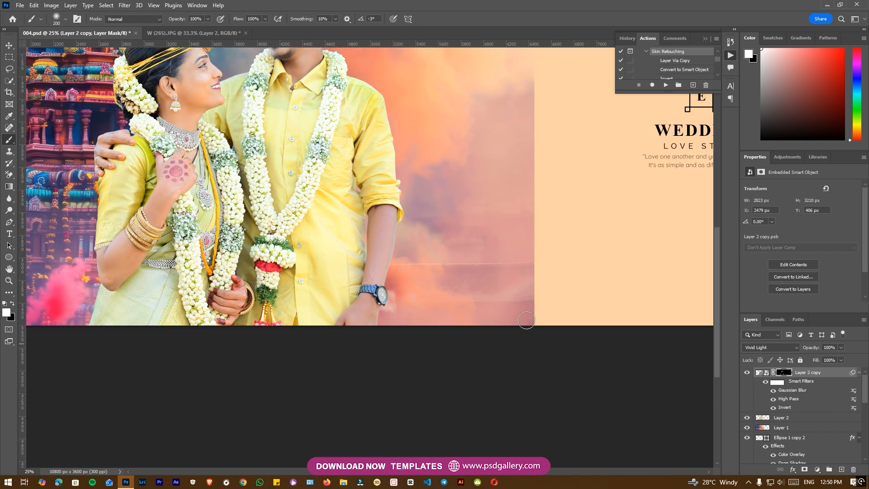
Step: Merge the retouched smart object copy with Layer 2 into a single pixel layer
scroll(527, 320, up, 4)
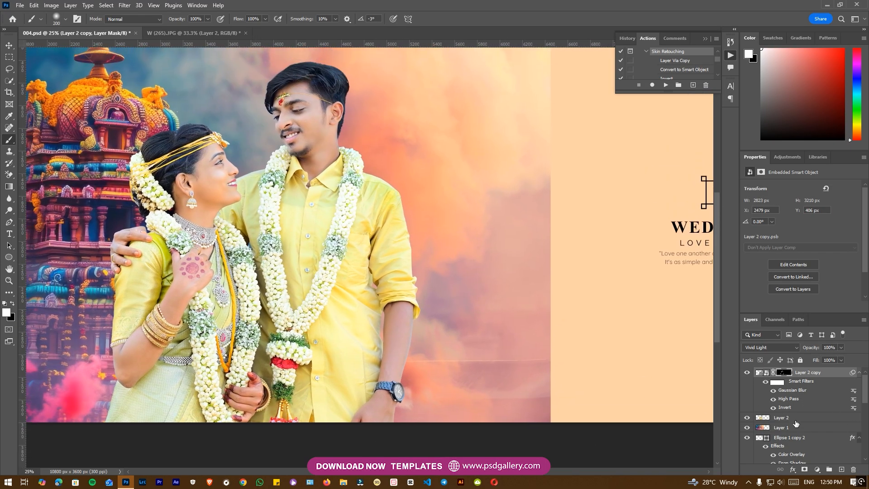
right_click(796, 423)
click(777, 306)
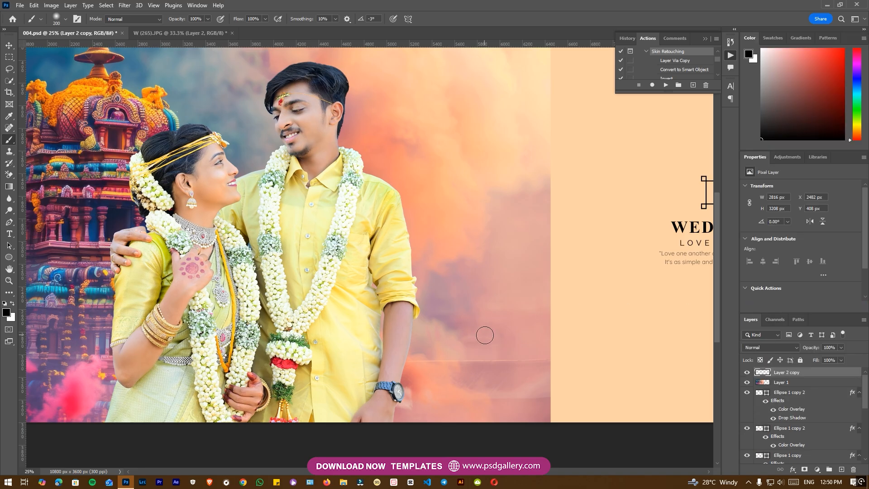
Step: Trace a Pen path along the outer edge of the groom's forearm from the watch to the sleeve and back through the background
scroll(485, 335, down, 2)
key(p)
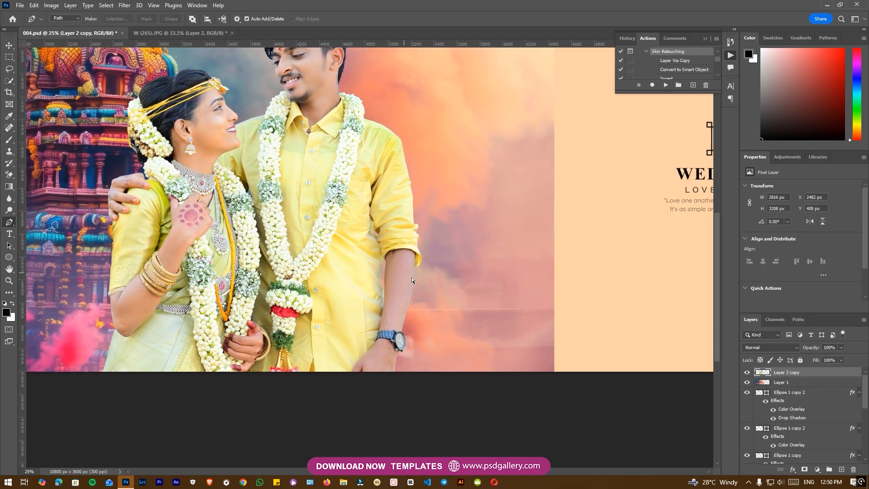
scroll(412, 277, up, 3)
scroll(472, 236, up, 3)
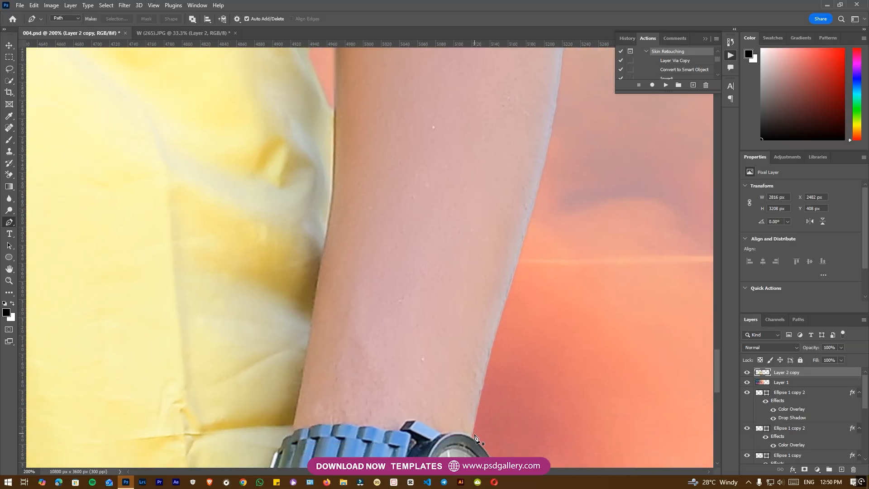
click(474, 436)
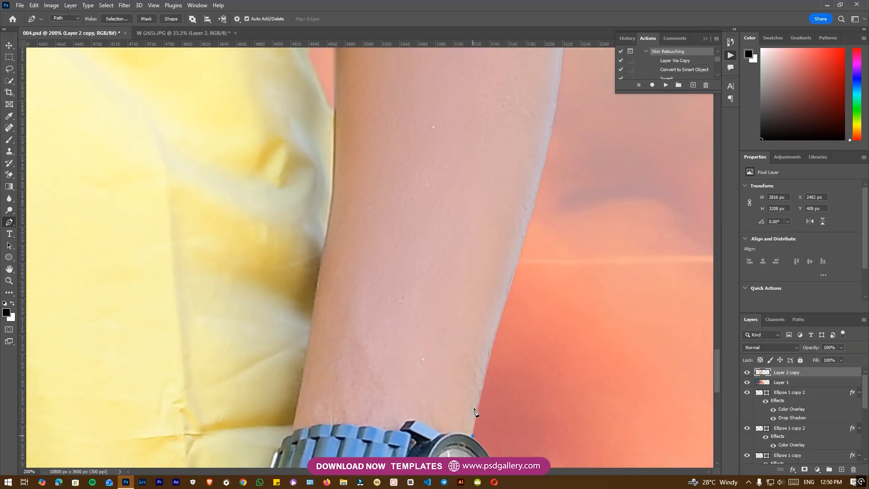
drag(527, 222, 456, 425)
drag(495, 209, 495, 187)
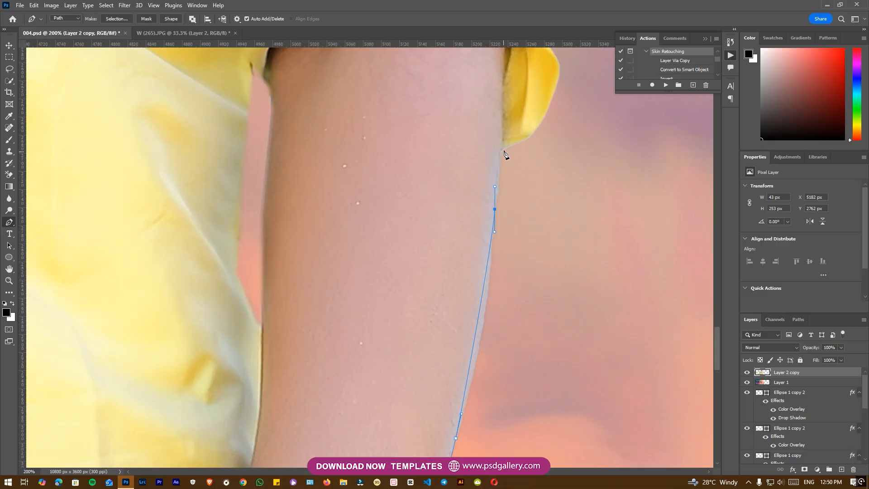
drag(582, 157, 592, 223)
drag(546, 361, 496, 204)
drag(484, 301, 474, 387)
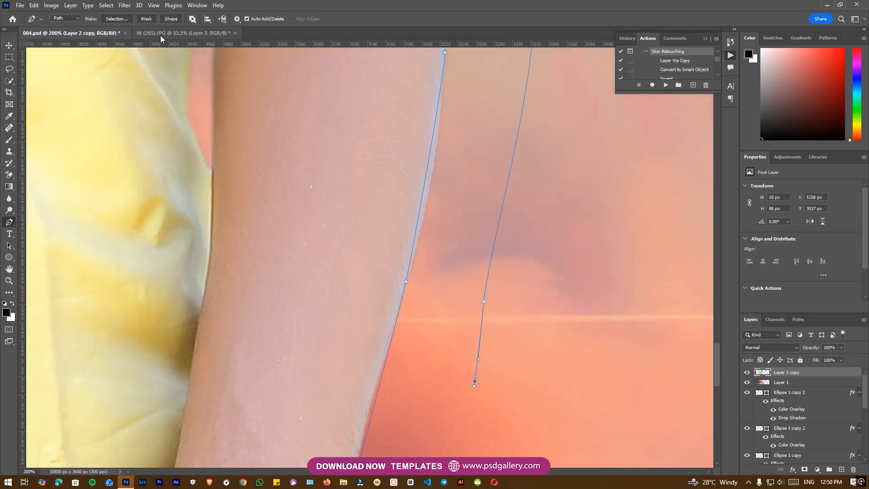
Step: Convert the forearm path to a selection, clear the leftover fringe inside it and deselect
click(112, 22)
key(Return)
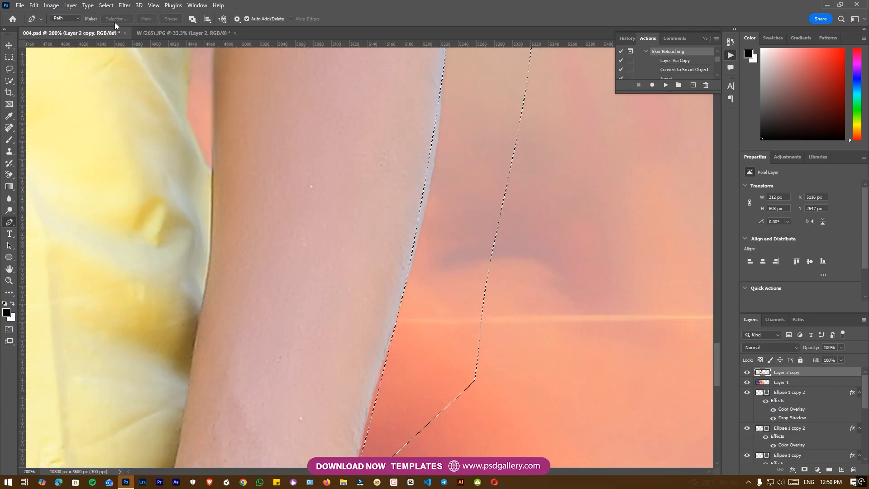
key(ctrl+d)
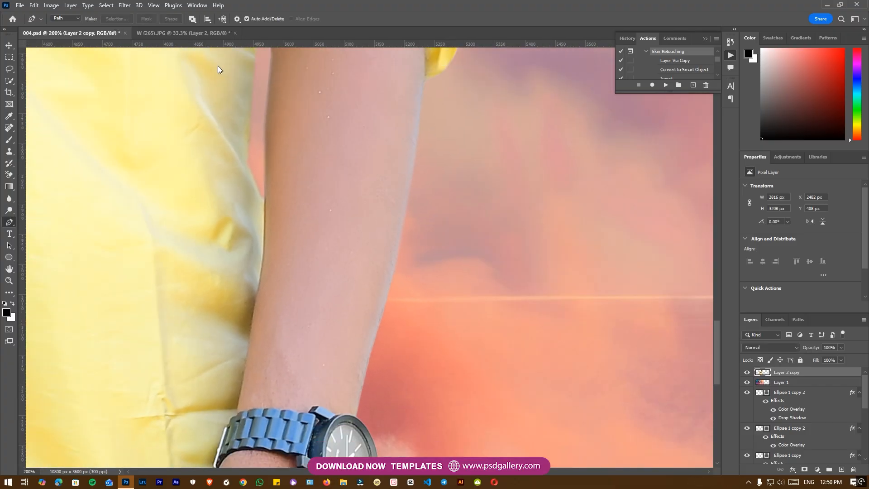
Step: Clone dark hair over the light spot on the back edge of the groom's hair with a 30-pixel Clone Stamp
key(ctrl+minus)
key(ctrl+minus)
key(ctrl+minus)
key(ctrl+minus)
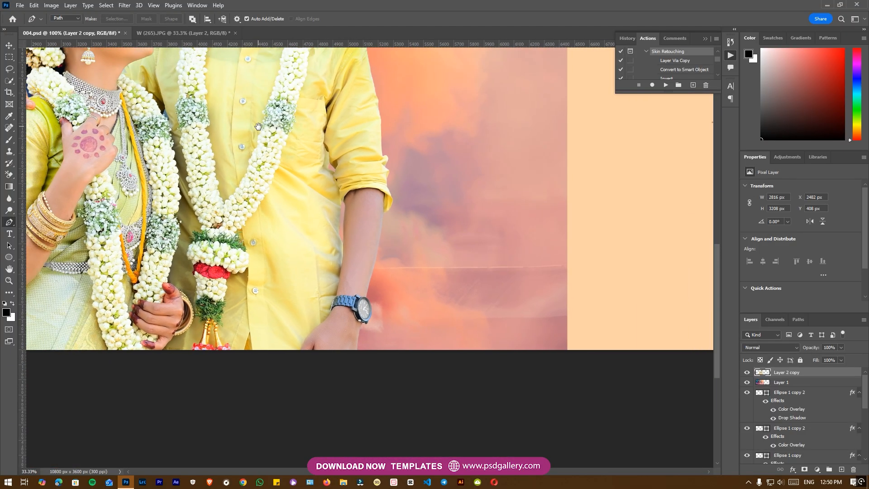
drag(257, 123, 401, 234)
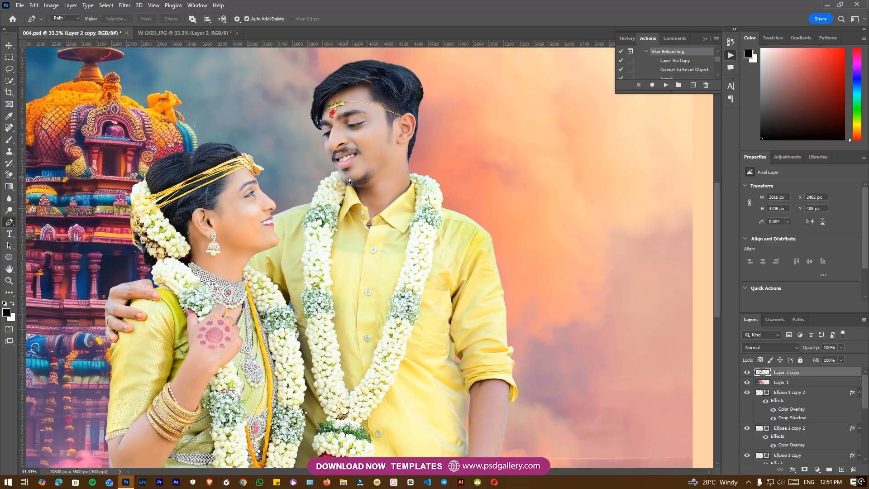
key(ctrl+minus)
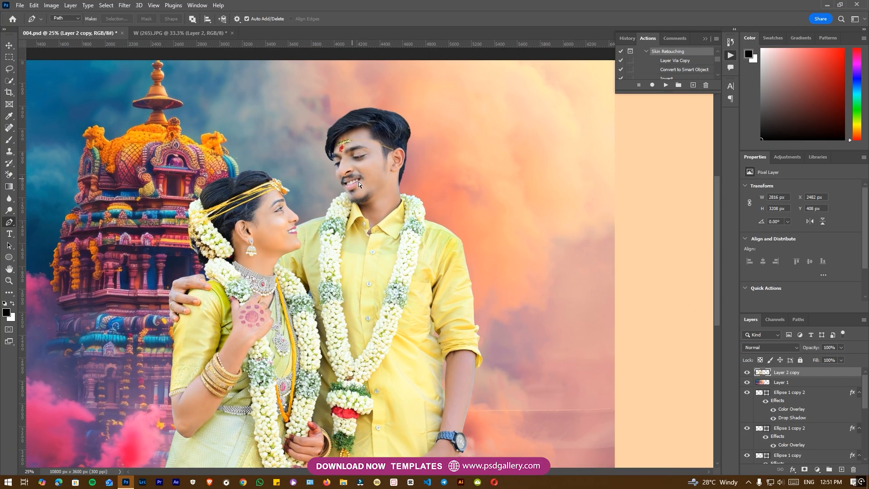
key(ctrl+plus)
drag(395, 81, 369, 192)
key(ctrl+plus)
key(ctrl+plus)
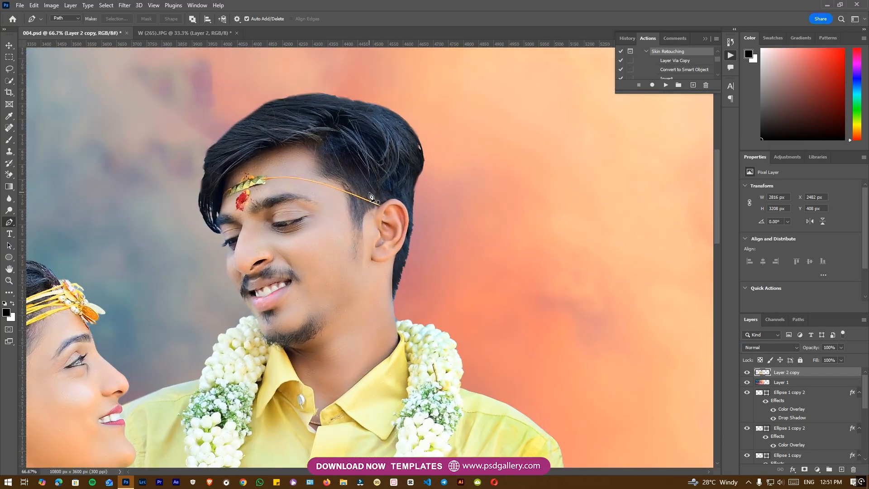
key(s)
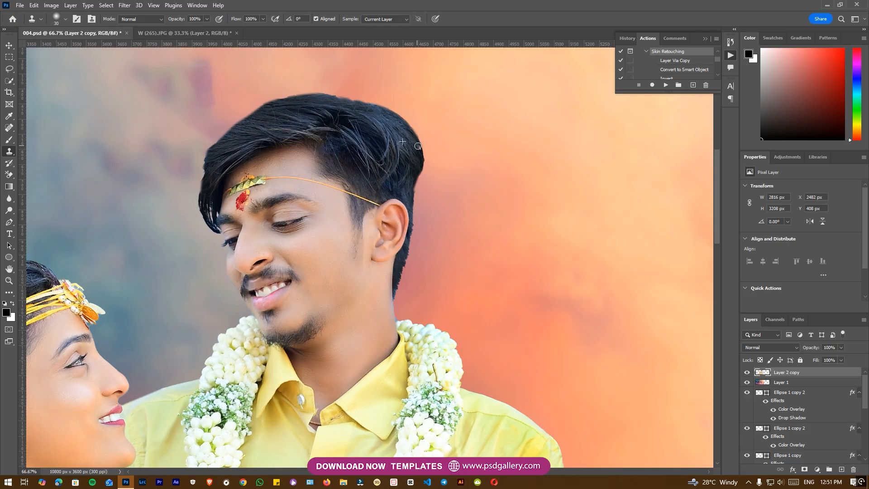
scroll(377, 211, down, 4)
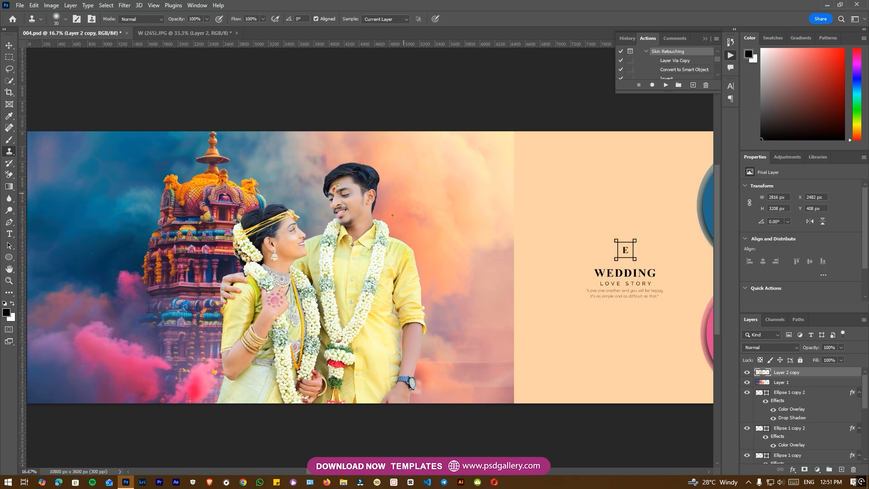
key(v)
scroll(356, 250, down, 1)
right_click(357, 251)
key(Escape)
key(ctrl+l)
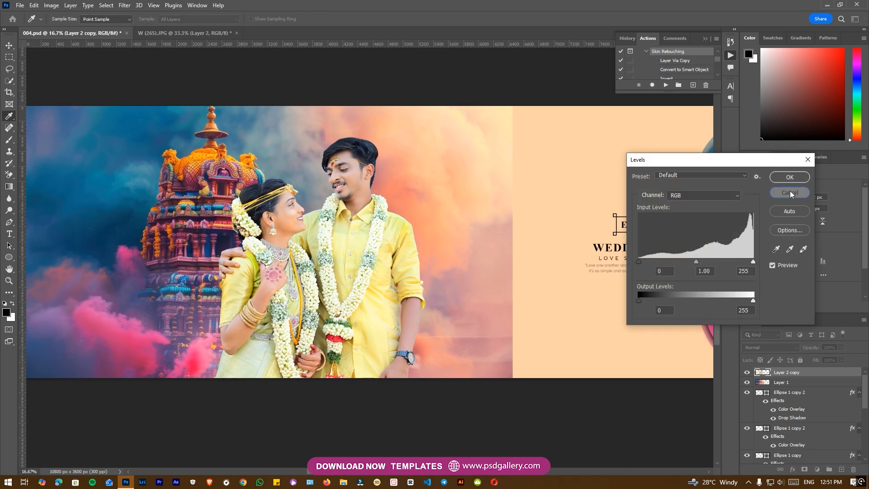
click(789, 193)
scroll(302, 274, up, 1)
right_click(301, 264)
click(302, 267)
drag(254, 248, 324, 272)
scroll(324, 273, up, 2)
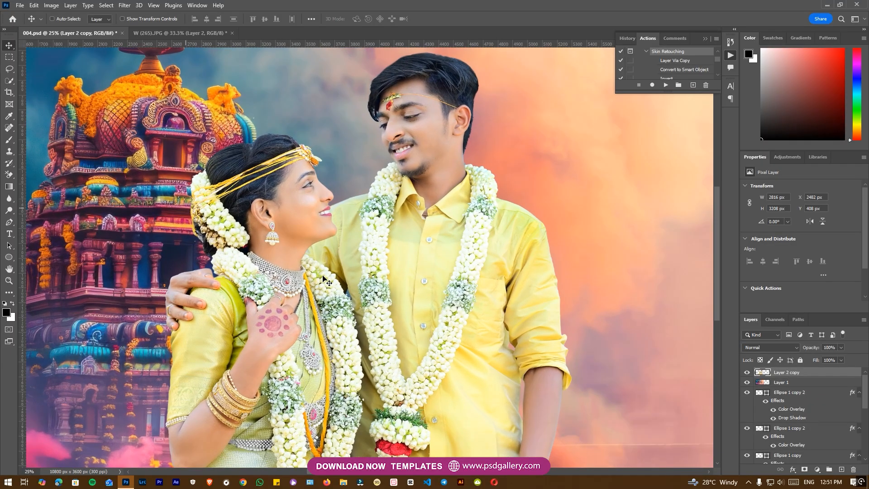
scroll(324, 274, up, 1)
right_click(410, 258)
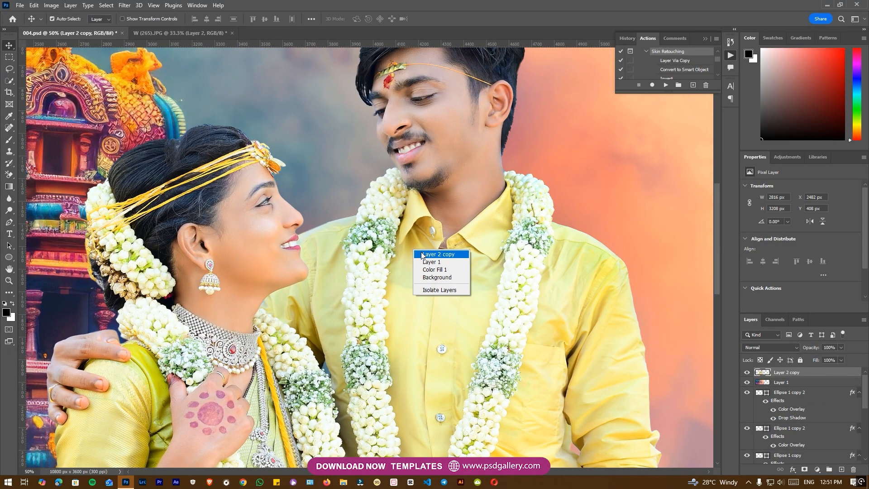
click(412, 262)
scroll(392, 284, down, 2)
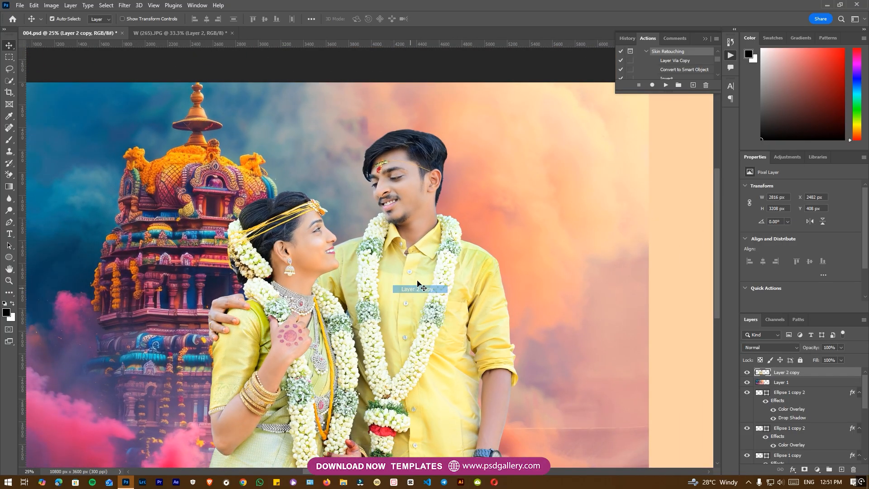
Step: Add a new empty layer and place it directly below the couple's layer
click(842, 469)
drag(787, 377, 788, 387)
key(b)
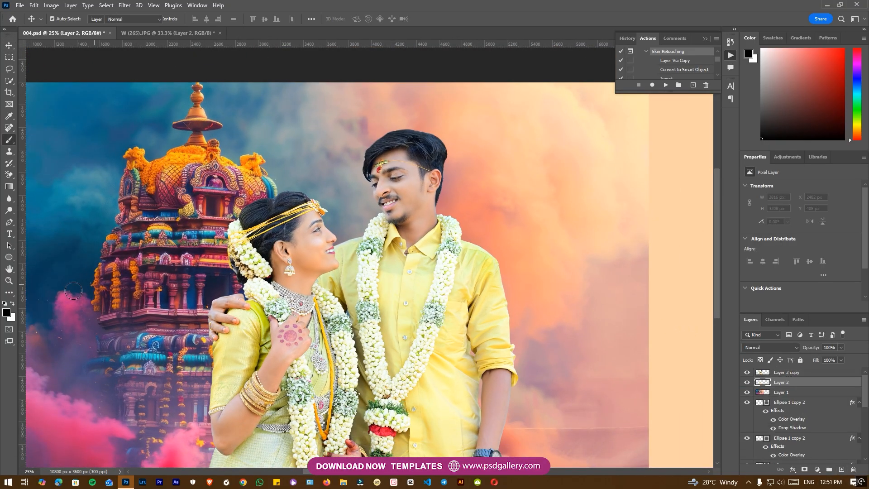
Step: Dab a soft brush spot in cream #ffedc9 beside the bride's head and enlarge it to about 3225 × 3235 px behind the couple
click(6, 312)
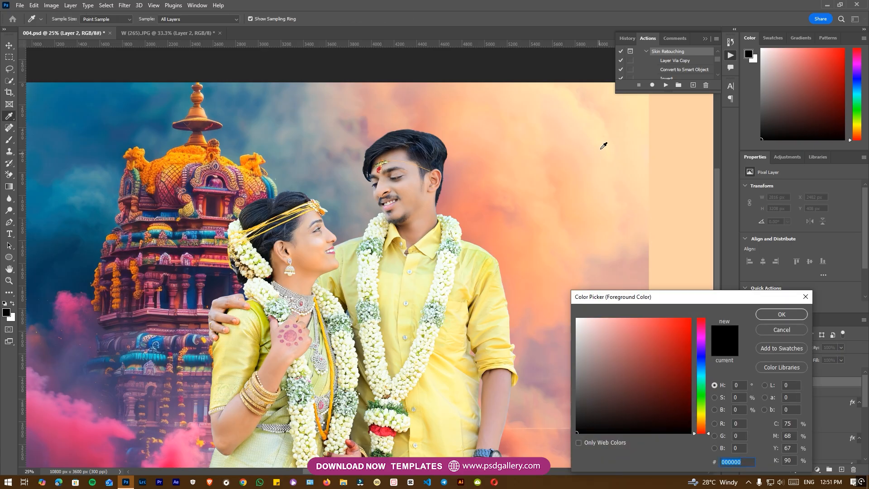
click(596, 130)
click(601, 317)
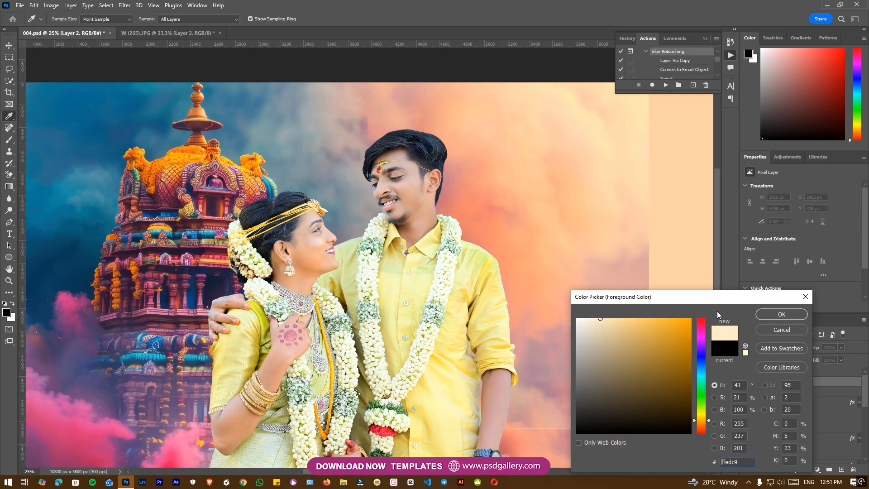
click(782, 314)
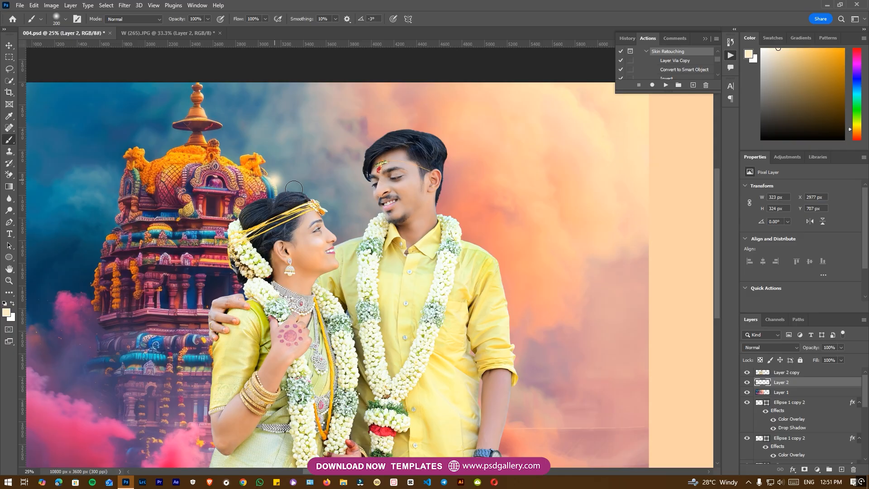
key(ctrl+t)
drag(289, 199, 300, 247)
key(Return)
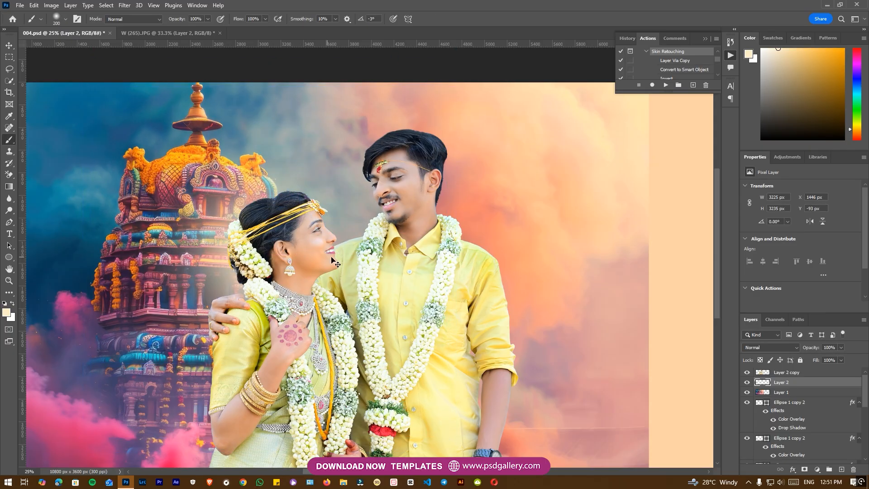
Step: Duplicate the cream glow layer and move the copy up behind the groom's head
key(ctrl+minus)
drag(506, 305, 420, 304)
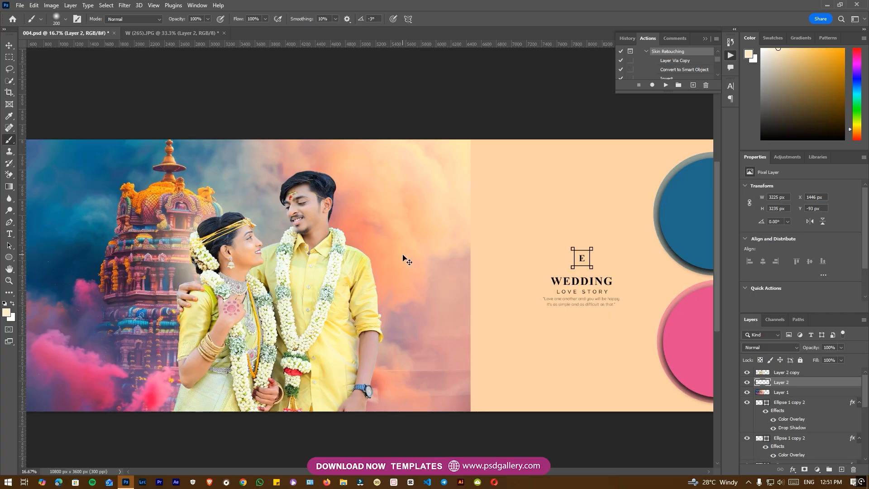
key(ctrl+j)
click(9, 45)
drag(186, 261, 292, 214)
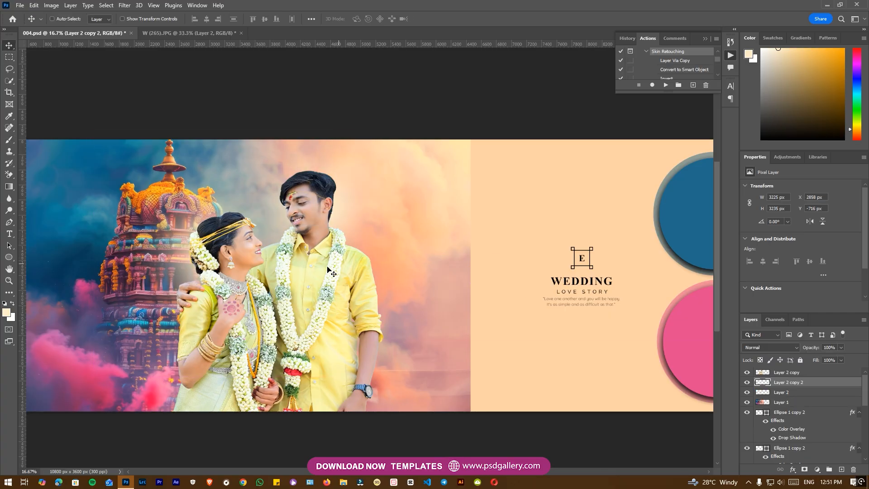
drag(273, 266, 354, 236)
Step: Shift the original glow on Layer 2 slightly toward the temple beside the bride's garland and change its hue by +130
key(ctrl+plus)
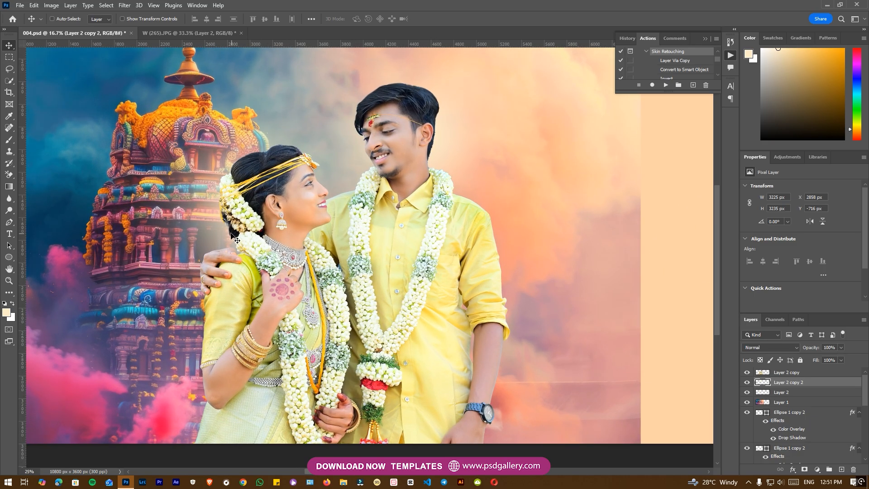
drag(225, 225, 204, 243)
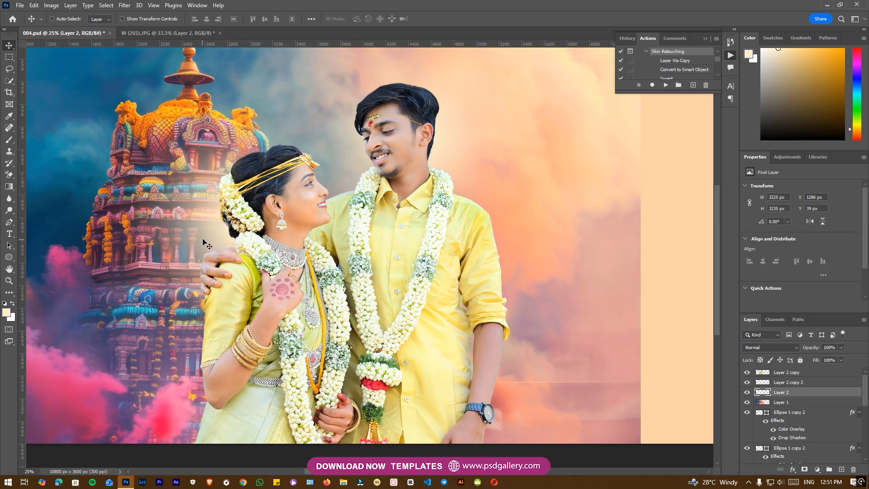
key(ctrl+u)
drag(686, 205, 719, 203)
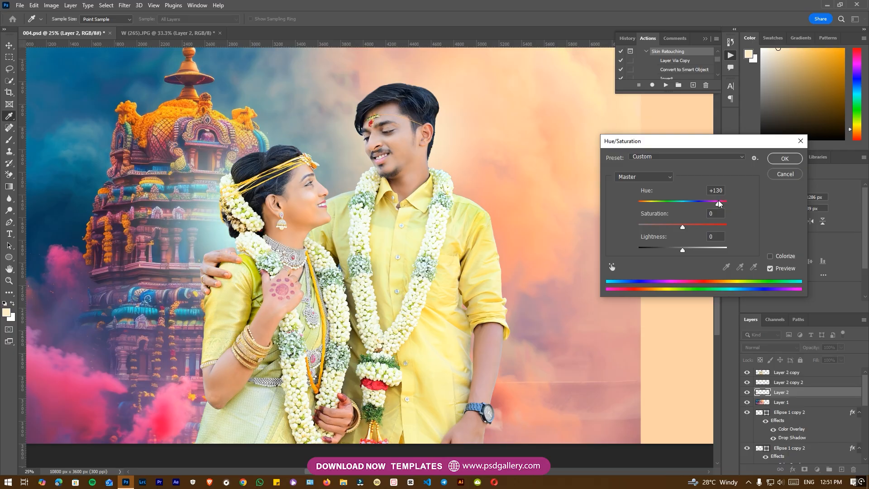
click(785, 159)
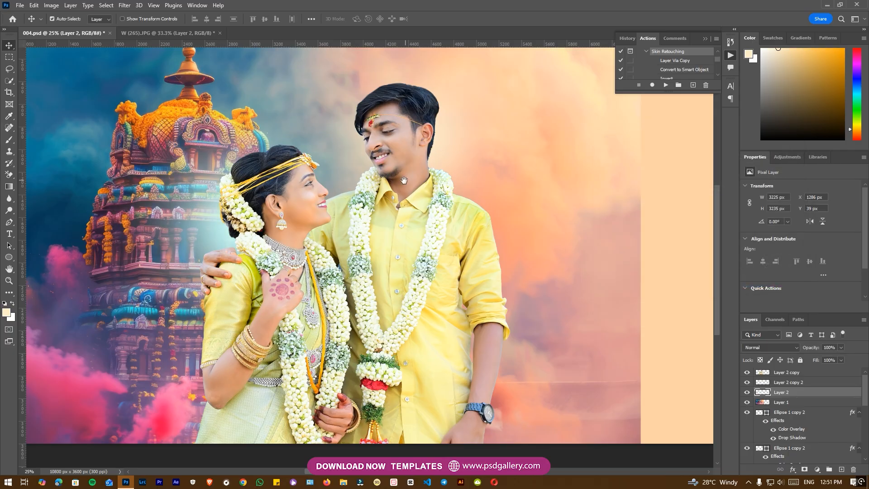
Step: Select the couple's layer and deepen its shadows with Levels, setting the black input level to 17
drag(404, 180, 396, 207)
right_click(274, 323)
click(292, 330)
drag(364, 328, 331, 332)
right_click(332, 333)
click(344, 337)
key(ctrl+l)
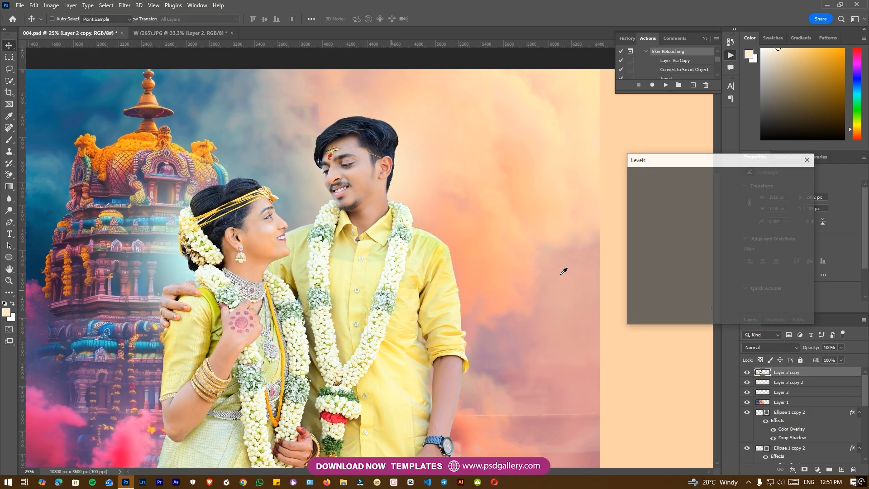
drag(645, 260, 647, 261)
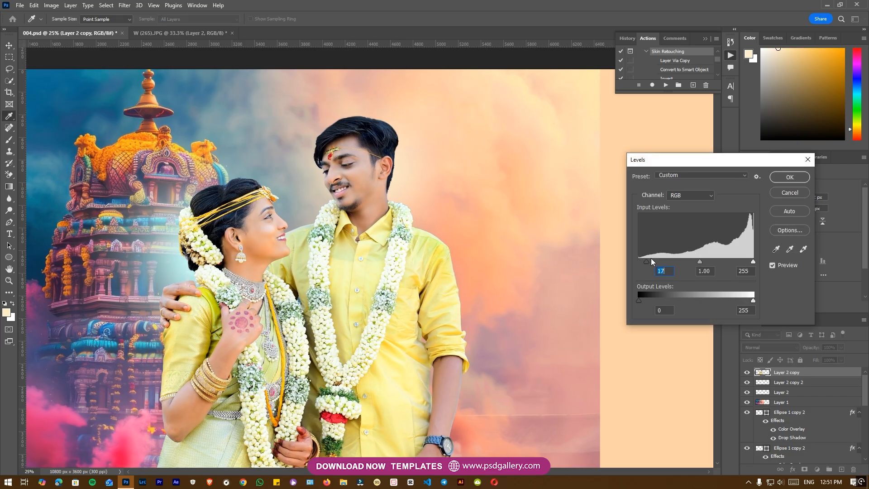
click(781, 267)
click(781, 267)
click(789, 177)
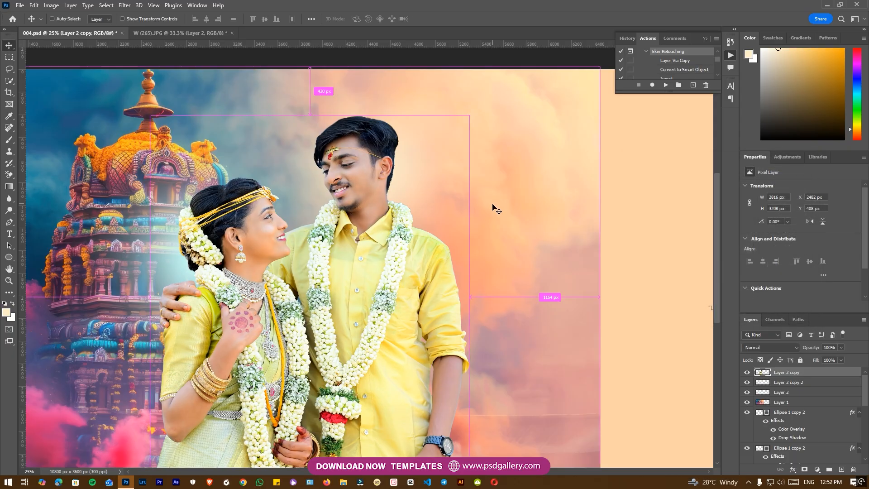
Step: Apply the Camera Raw filter to the couple's layer and set Sharpening to 60
key(ctrl+minus)
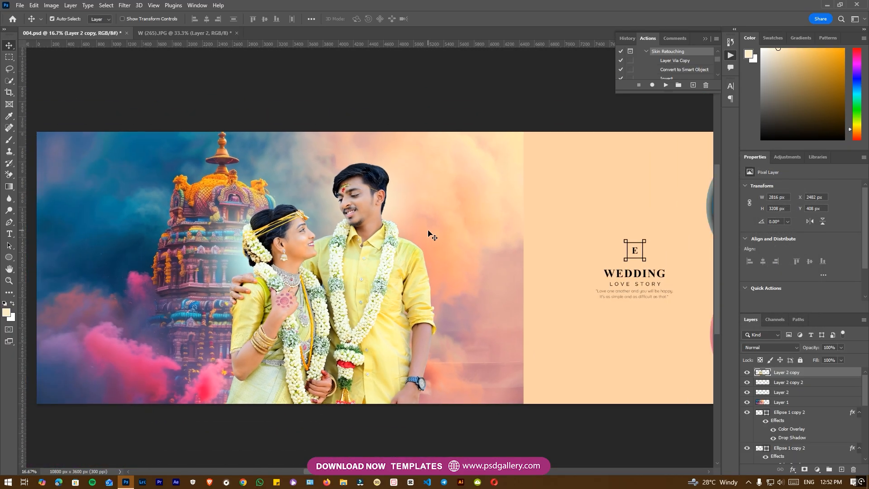
right_click(370, 273)
click(383, 279)
right_click(349, 289)
click(363, 295)
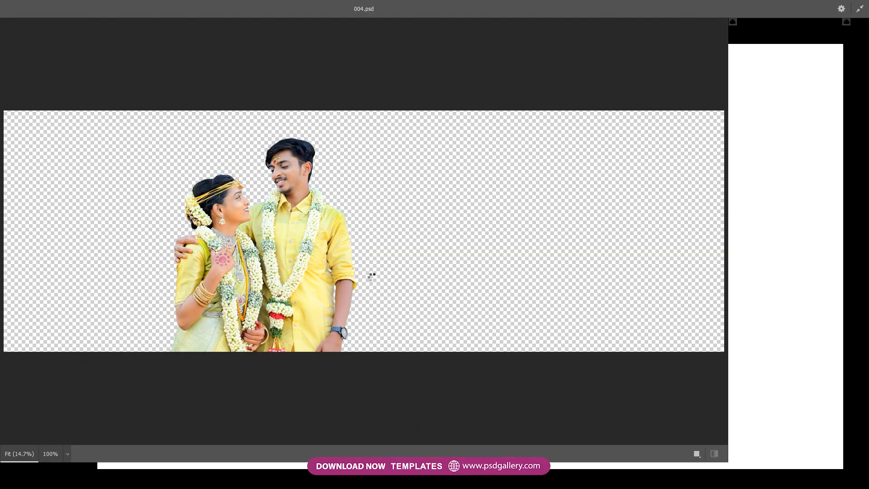
drag(206, 218, 265, 209)
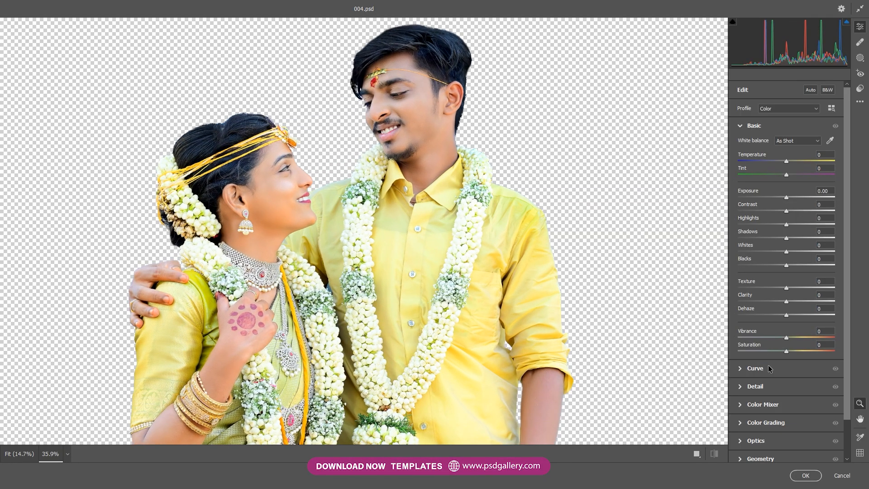
click(744, 388)
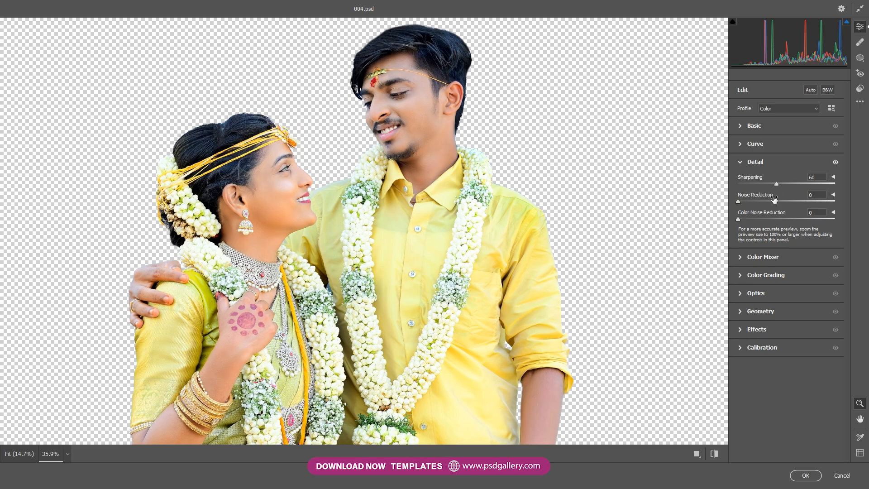
Step: Reduce the Oranges saturation to -22 in the Color Mixer and raise Vibrance to +23
click(741, 258)
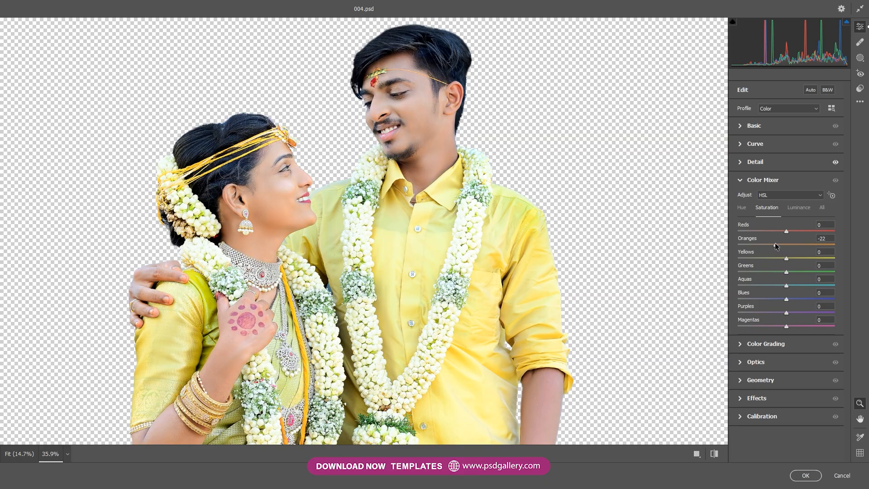
drag(774, 243, 776, 244)
click(741, 126)
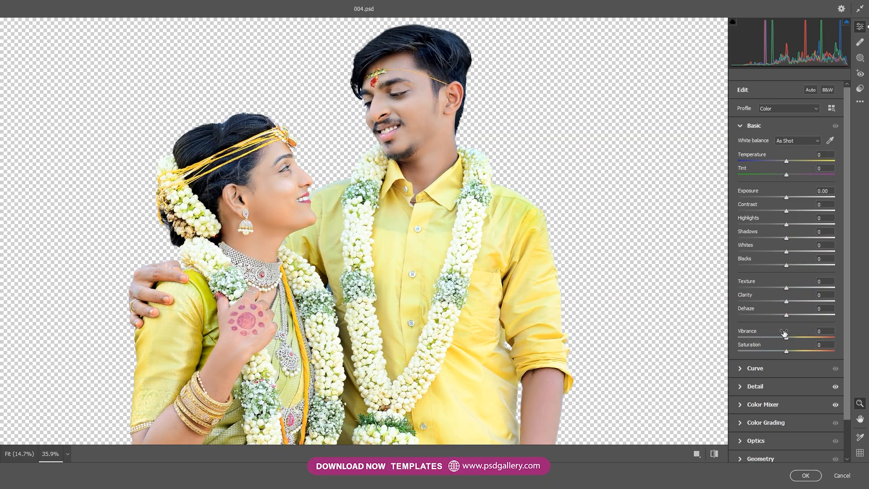
drag(787, 337, 798, 334)
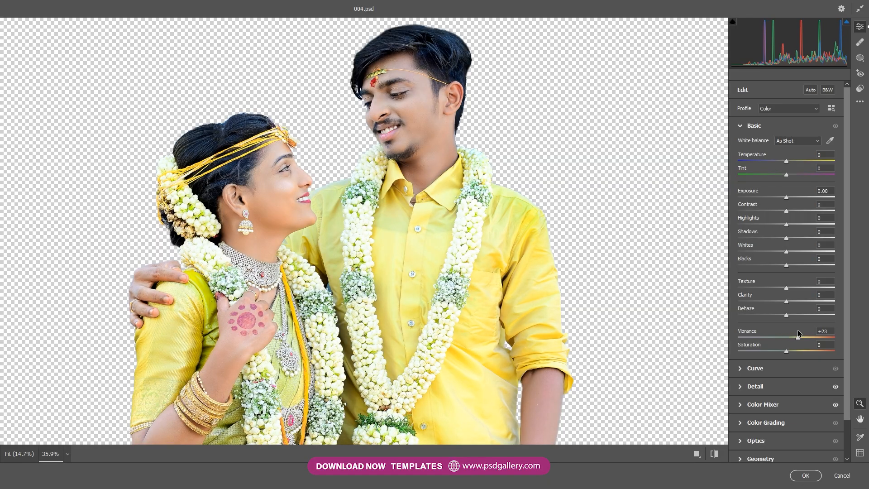
Step: Set Noise Reduction to 18 and apply the Camera Raw adjustments to the couple
click(742, 388)
click(755, 201)
scroll(599, 220, down, 7)
scroll(588, 196, up, 6)
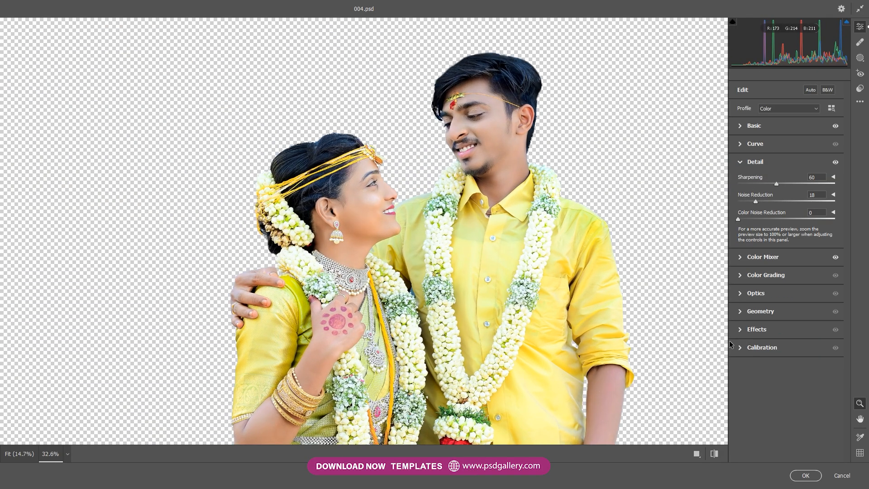
click(806, 476)
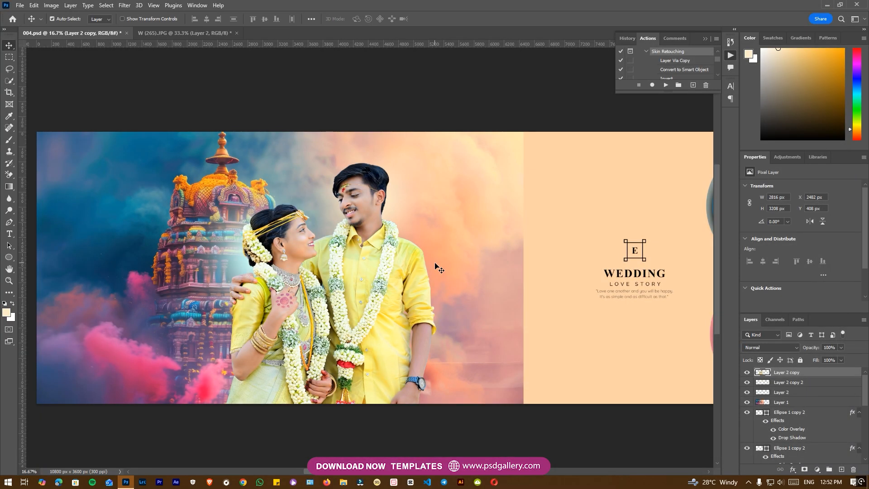
scroll(413, 274, up, 1)
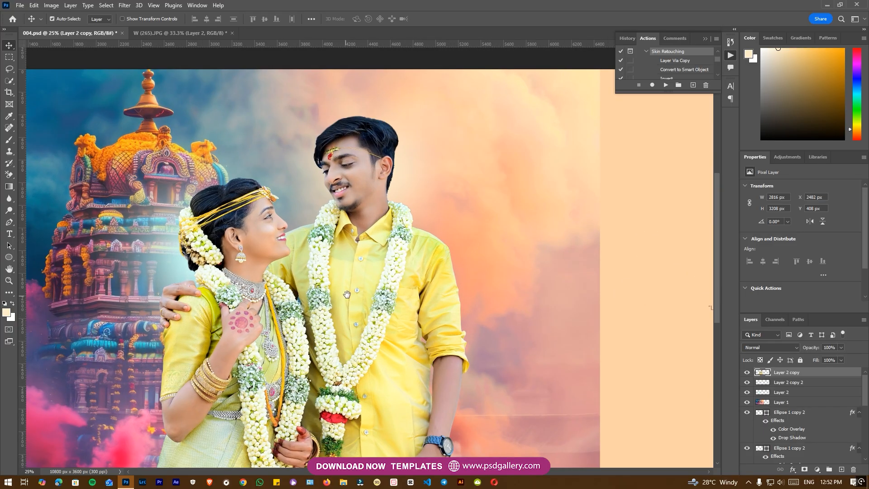
drag(346, 296, 365, 278)
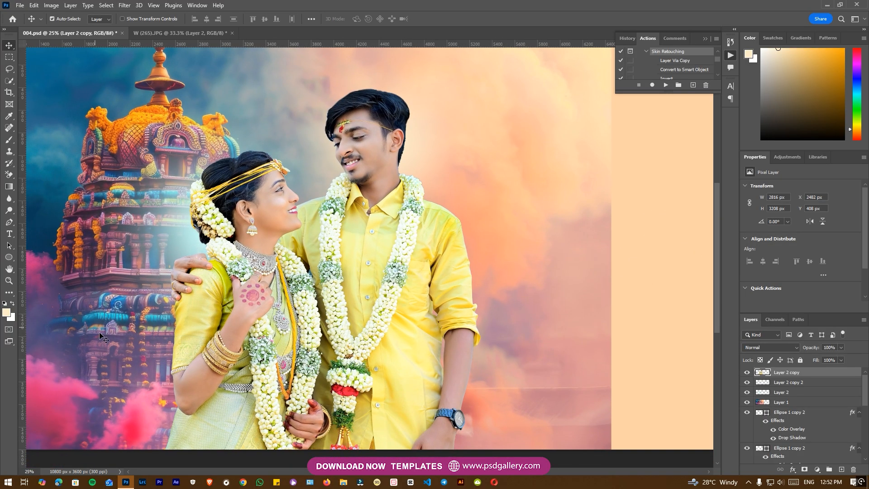
right_click(10, 217)
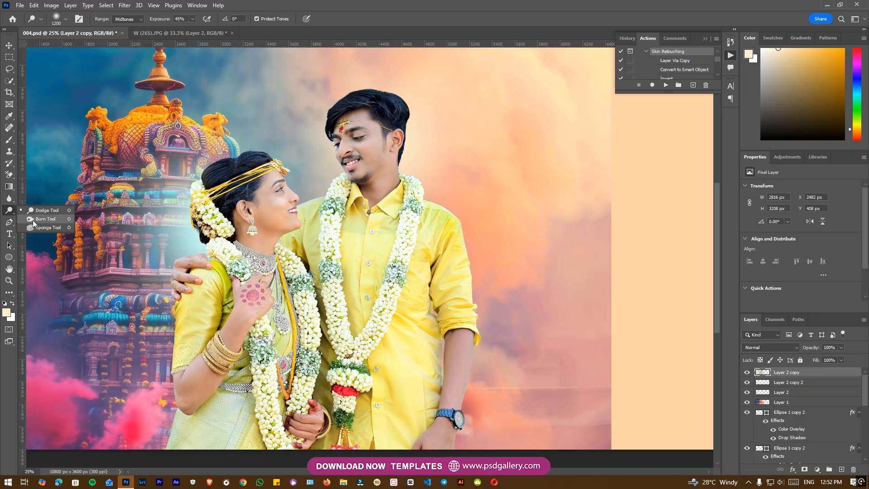
click(41, 218)
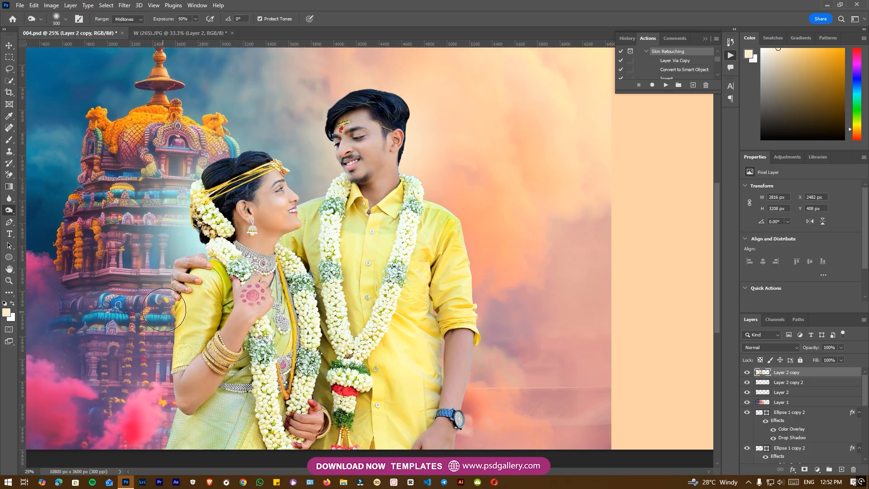
drag(223, 384, 235, 364)
key(ctrl+plus)
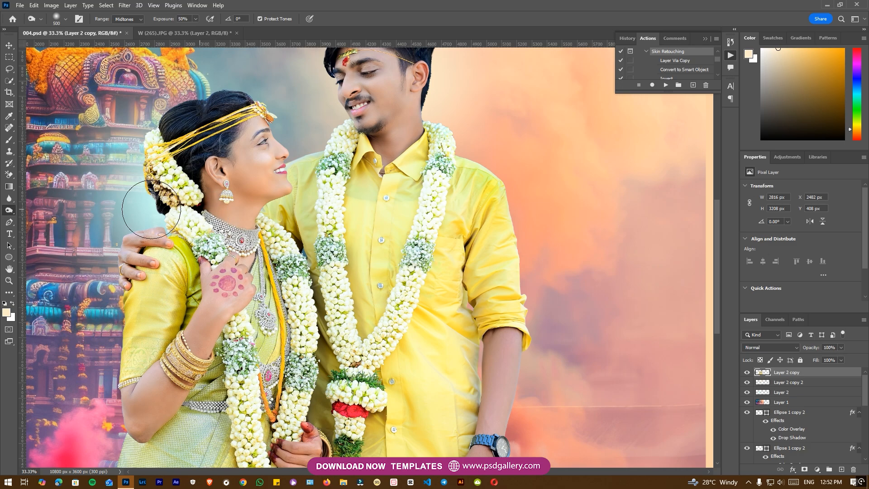
drag(442, 126, 394, 158)
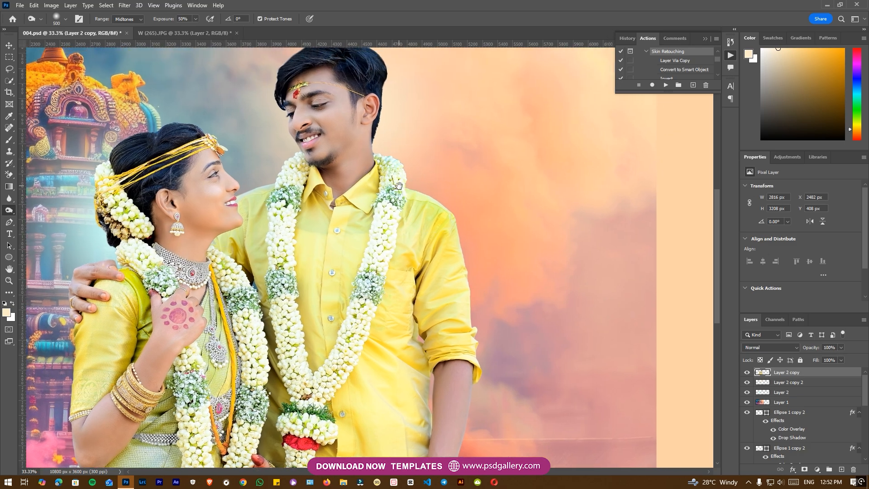
Step: Draw a pen path around the leftover blue fringe between the groom's neck, hairline and garland
key(p)
drag(374, 304, 469, 194)
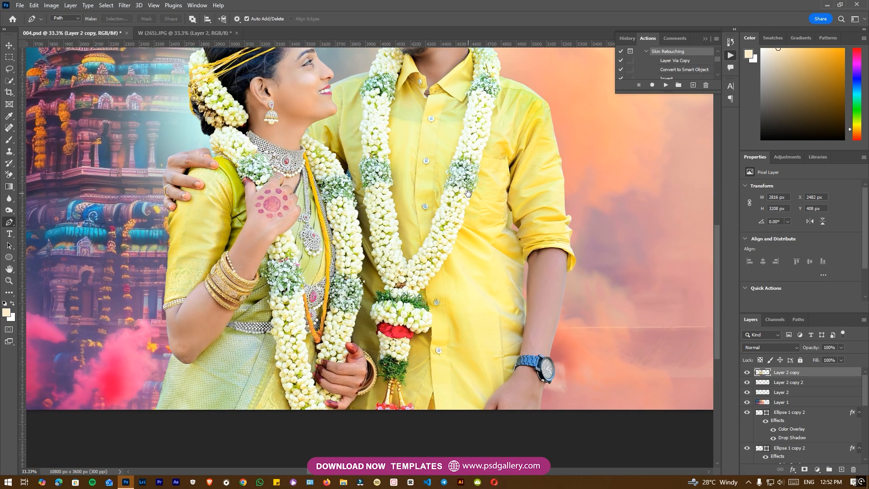
key(ctrl+plus)
drag(389, 171, 390, 241)
drag(382, 186, 365, 250)
key(ctrl+plus)
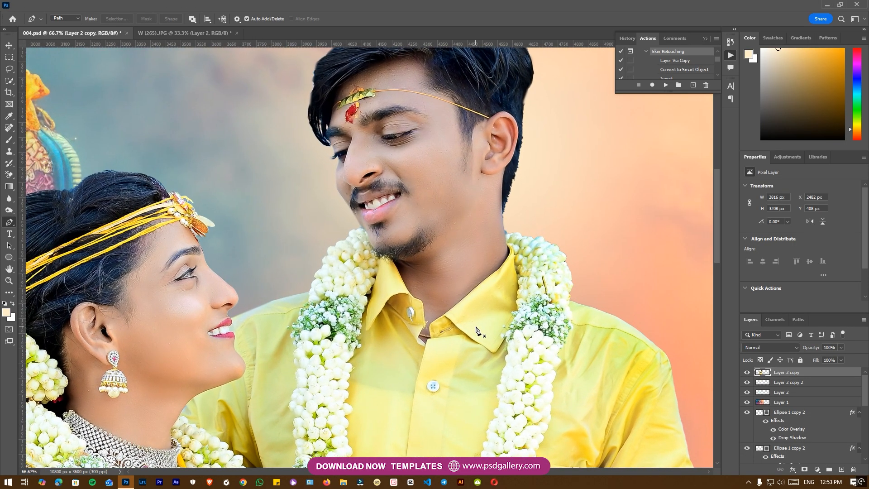
drag(527, 245, 430, 305)
key(ctrl+plus)
key(ctrl+plus)
drag(512, 290, 373, 229)
drag(429, 272, 343, 330)
click(336, 320)
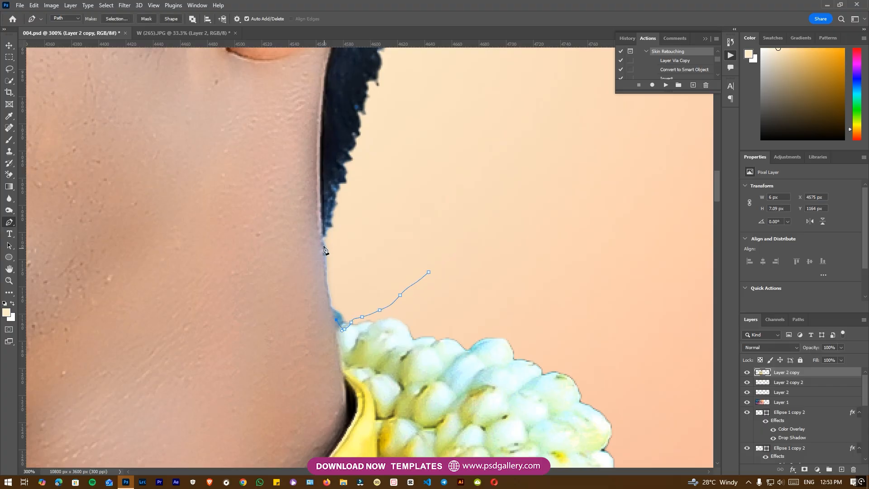
click(321, 226)
click(340, 181)
click(343, 169)
click(370, 135)
drag(446, 155, 455, 181)
drag(468, 223, 471, 235)
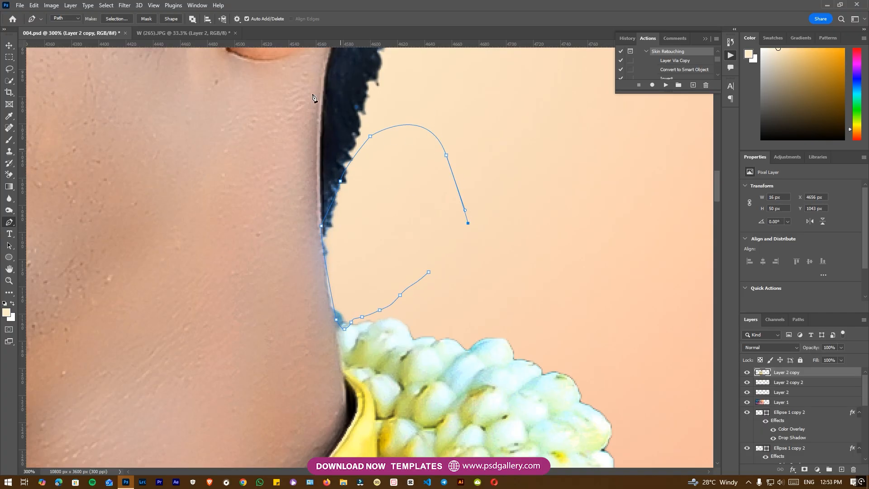
Step: Convert the path to a selection, clear the fringe beside the groom's neck, and deselect
click(110, 18)
key(Return)
key(ctrl+d)
Step: Examine the couple's cutout edges, hair, faces and garlands up close and against the whole background
key(ctrl+minus)
key(ctrl+minus)
drag(210, 237, 376, 333)
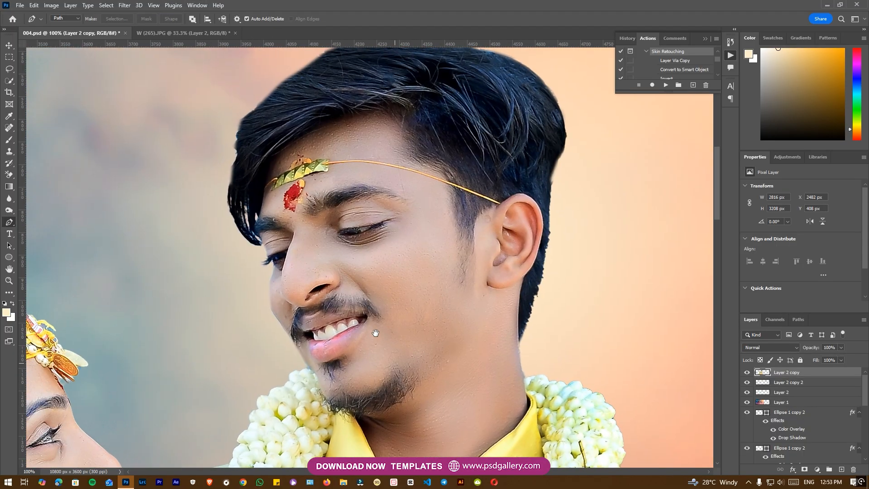
key(ctrl+minus)
drag(318, 337, 343, 300)
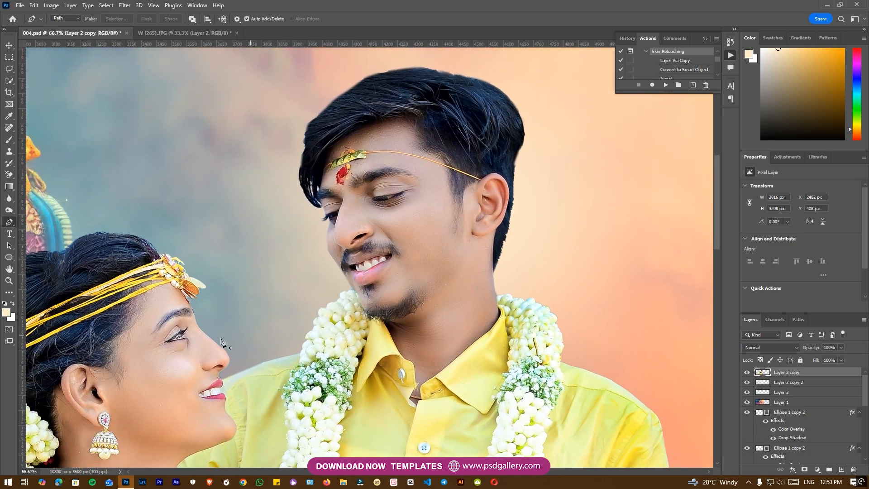
drag(221, 339, 324, 286)
key(v)
right_click(175, 235)
click(182, 239)
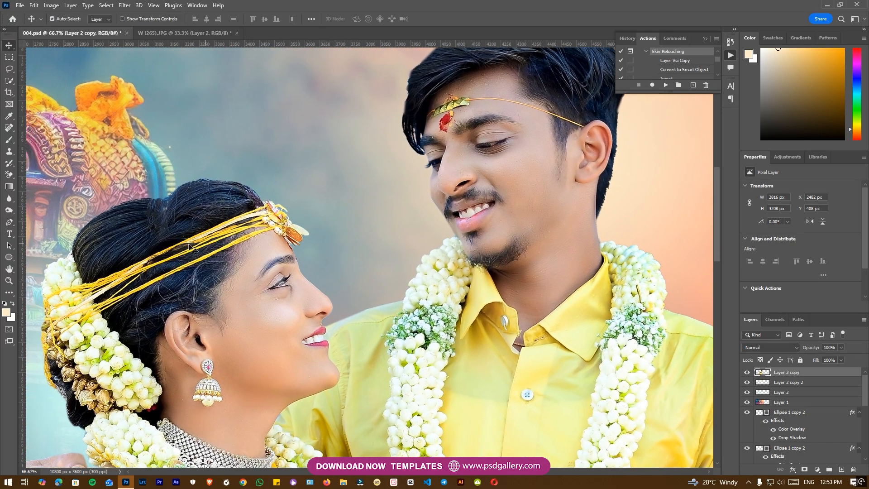
key(j)
key(ctrl+plus)
mouse_move(77, 192)
mouse_down()
mouse_move(195, 202)
mouse_move(181, 197)
mouse_up()
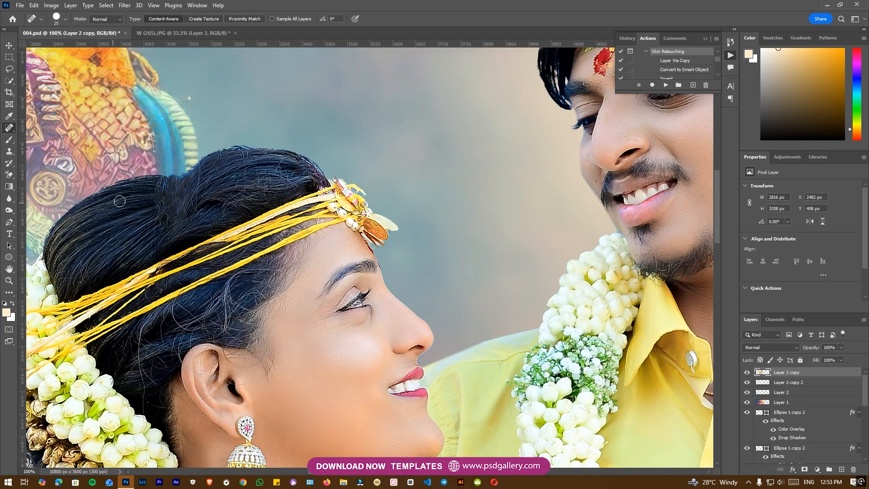
key(ctrl+minus)
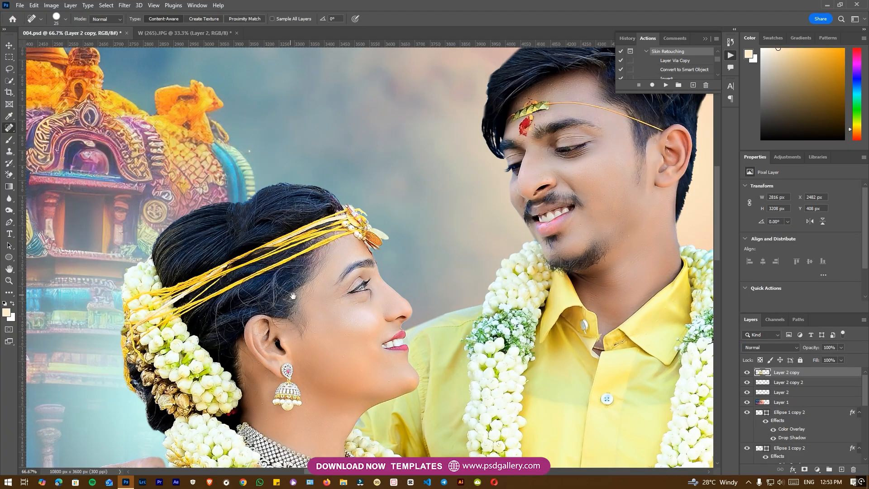
scroll(294, 239, down, 2)
key(ctrl+minus)
key(ctrl+minus)
key(ctrl+minus)
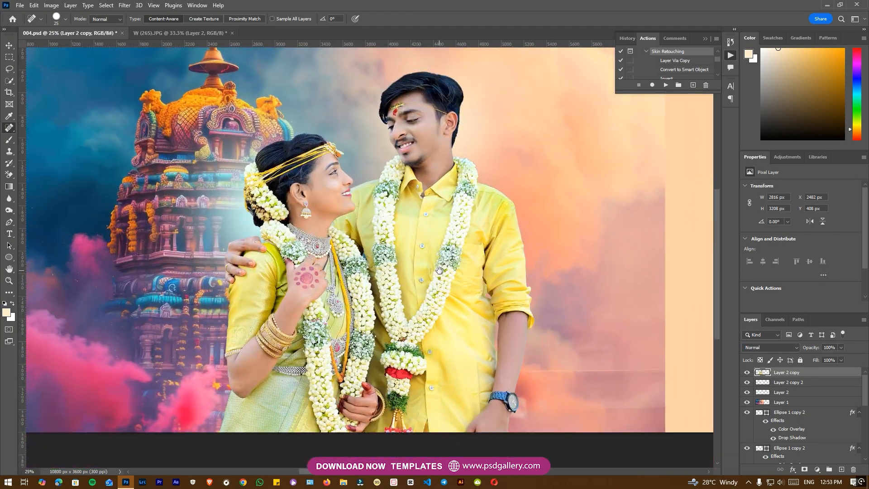
key(ctrl+plus)
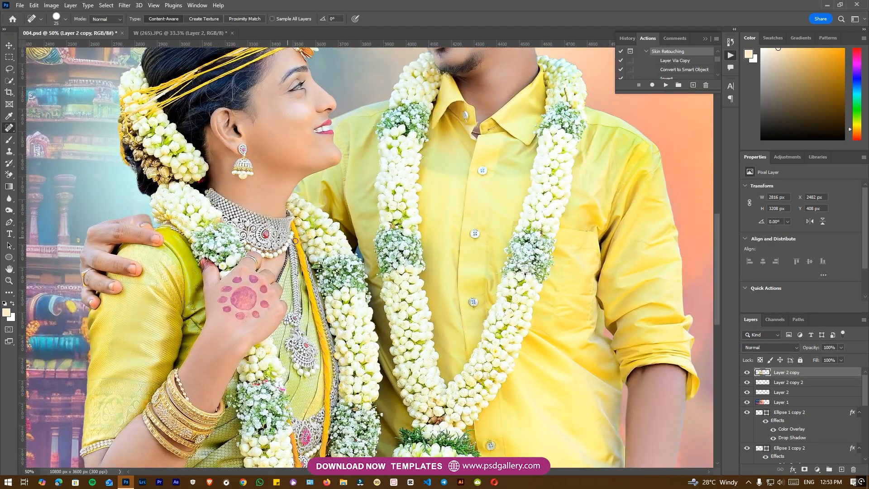
scroll(417, 332, down, 3)
key(ctrl+minus)
key(ctrl+minus)
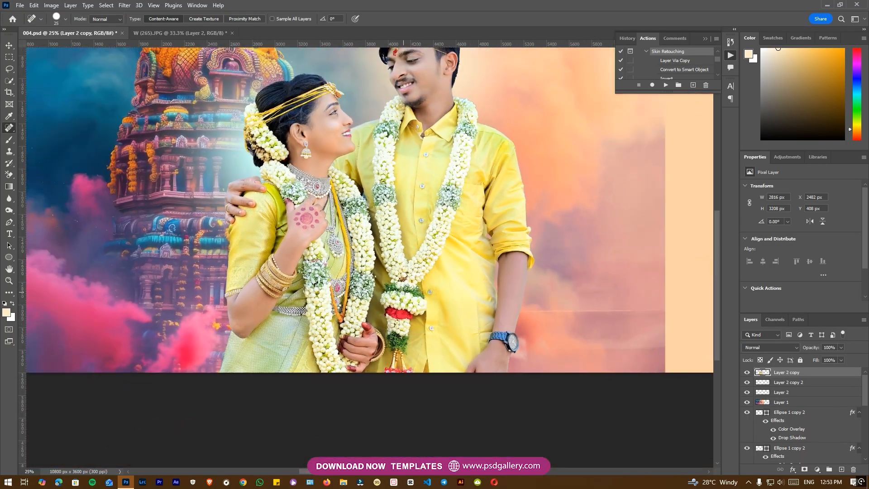
drag(449, 274, 369, 349)
drag(397, 316, 380, 337)
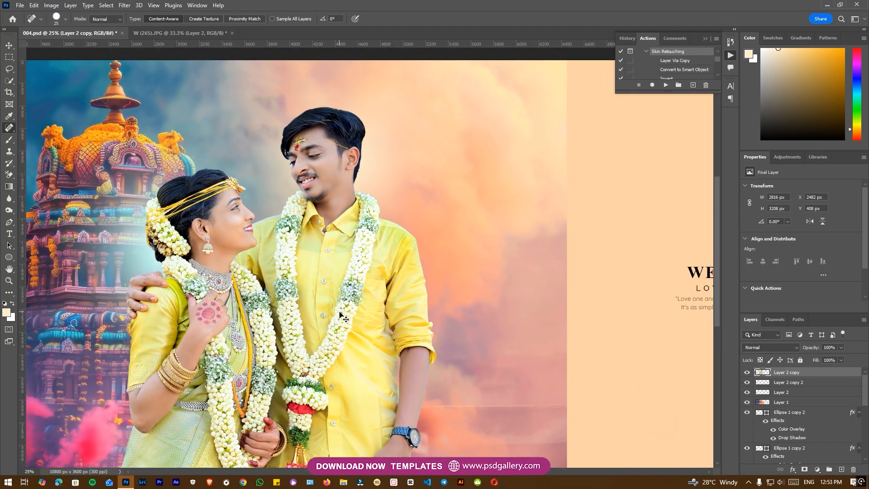
key(ctrl+minus)
key(v)
right_click(314, 299)
click(355, 303)
drag(390, 312, 335, 314)
right_click(327, 304)
click(345, 310)
right_click(316, 284)
click(338, 288)
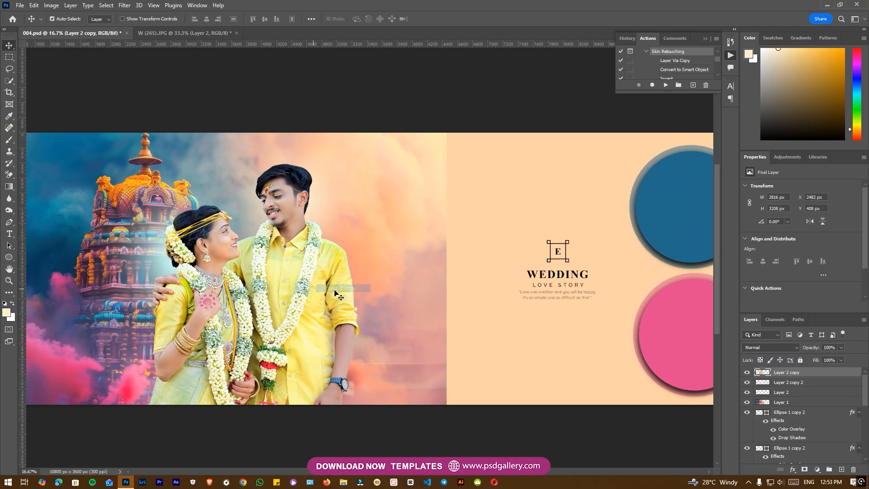
click(10, 212)
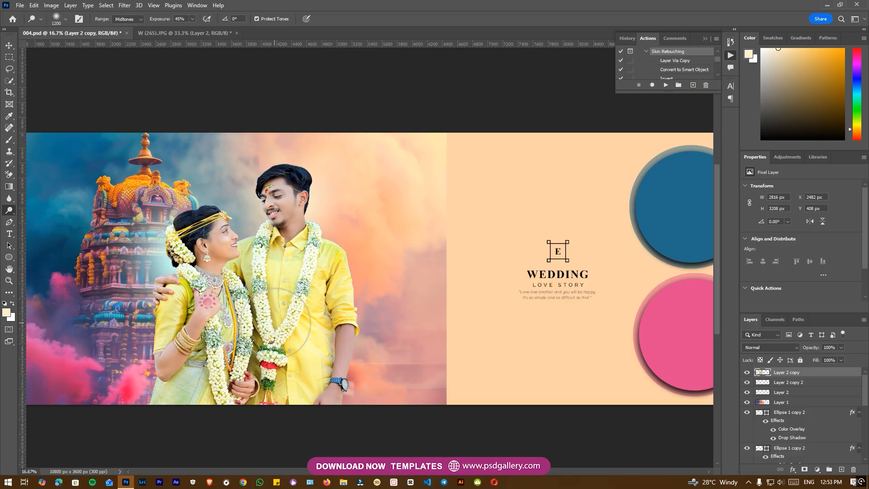
key(v)
right_click(284, 303)
click(305, 307)
Step: Place the W (266) photo above the blue circle's layer and clip it to the circle
key(ctrl+plus)
drag(369, 315, 311, 317)
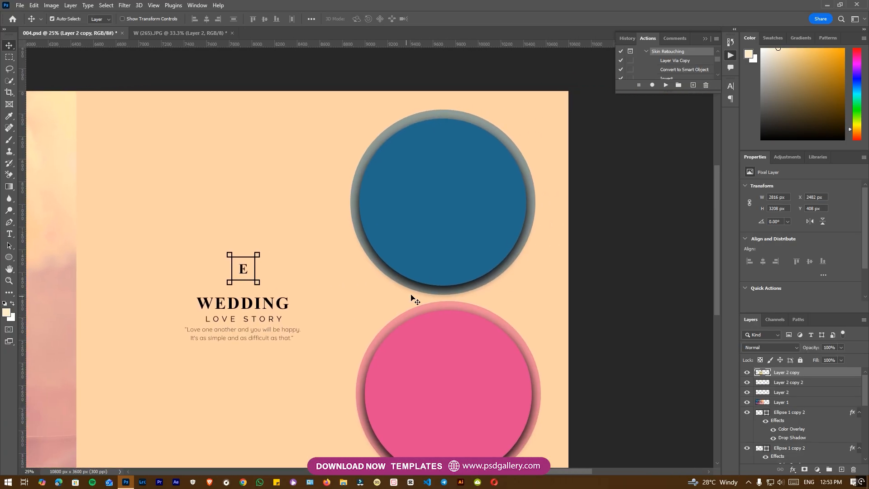
right_click(442, 232)
click(456, 237)
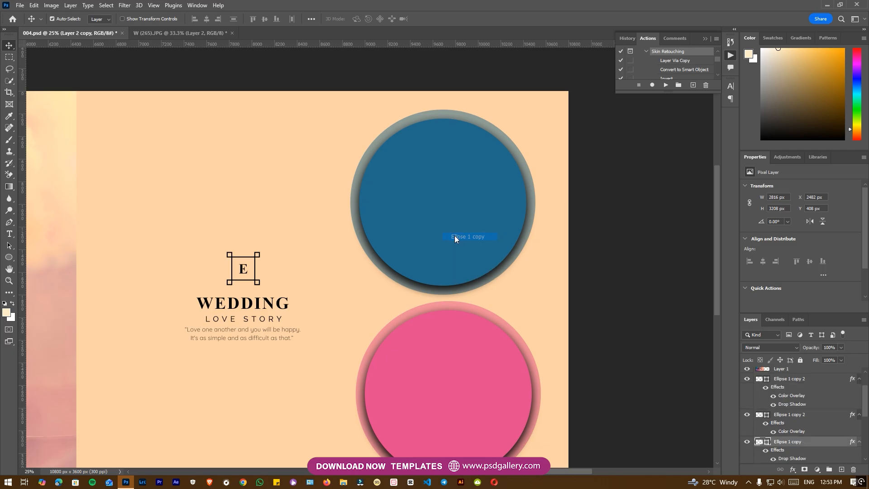
right_click(456, 239)
click(458, 241)
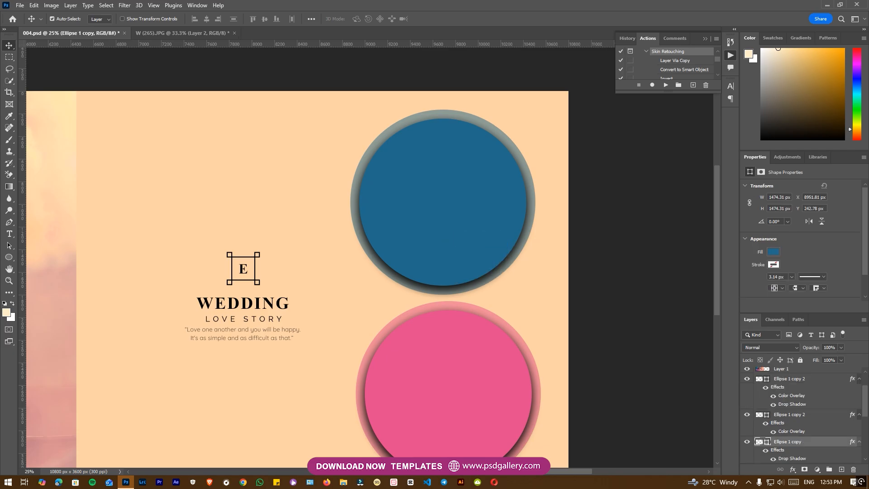
right_click(398, 222)
click(412, 227)
drag(337, 226, 434, 201)
key(Return)
key(ctrl+alt+g)
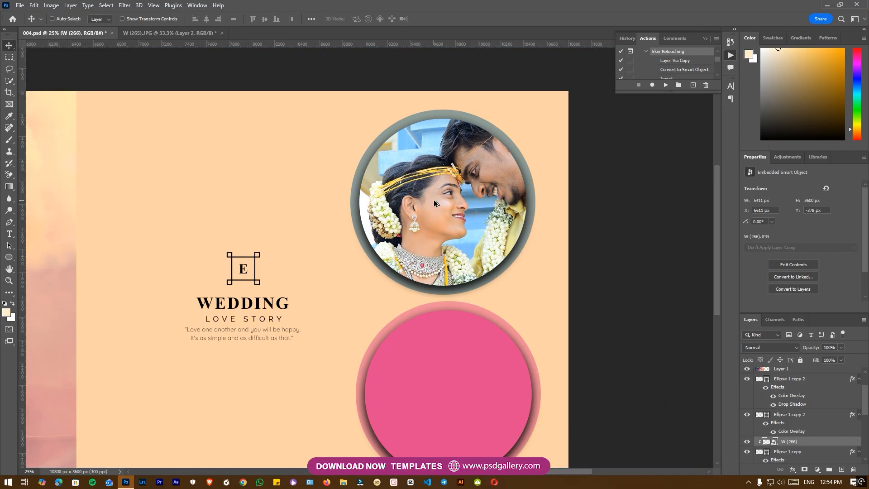
Step: Scale the clipped W (266) photo to 58.05% and position the couple inside the upper circle
key(ctrl+minus)
key(ctrl+t)
drag(415, 199, 335, 238)
mouse_move(275, 272)
mouse_down()
mouse_move(283, 280)
mouse_move(283, 262)
mouse_up()
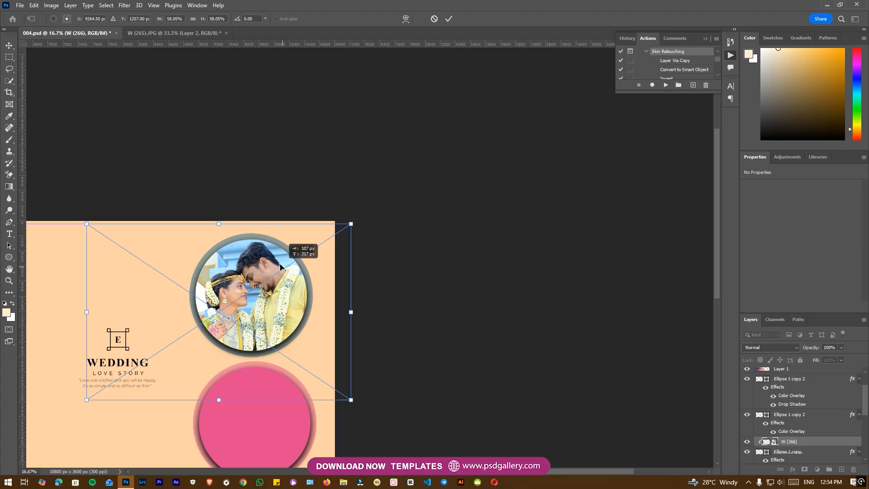
key(Return)
Step: Rasterize the W (266) photo layer and set its blend mode to Luminosity
key(ctrl+plus)
right_click(210, 309)
click(223, 314)
right_click(802, 442)
click(770, 218)
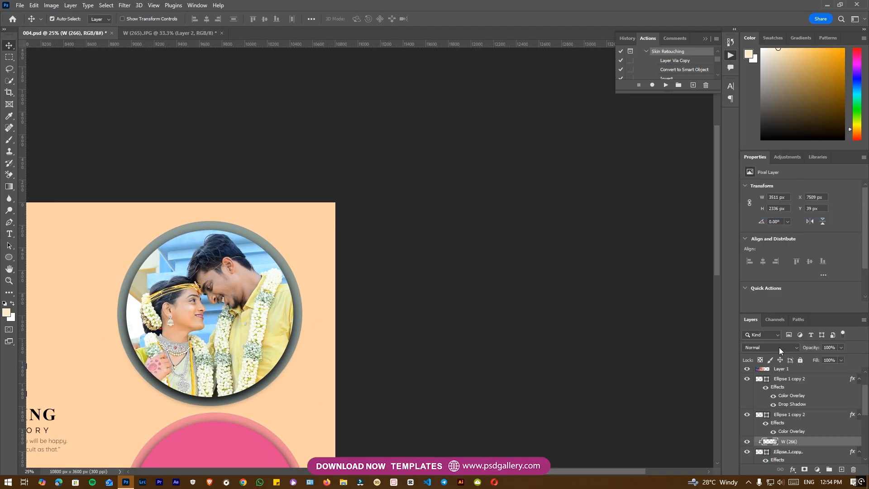
click(776, 348)
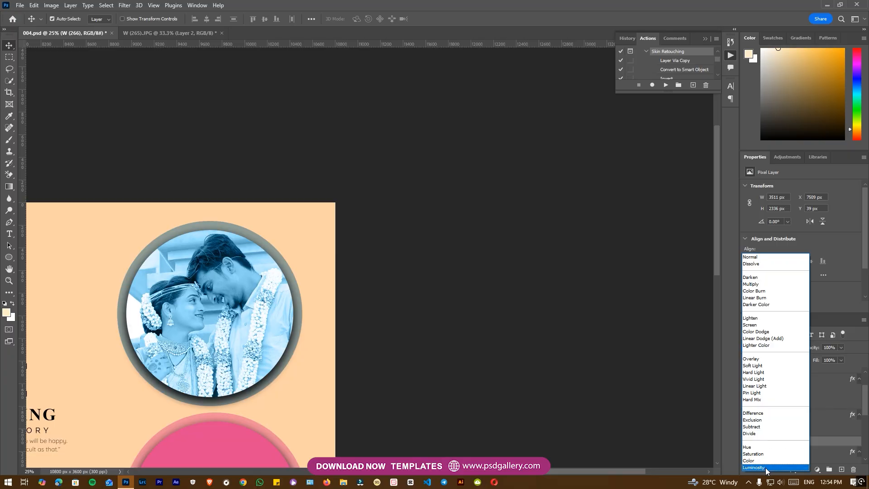
click(770, 467)
Step: Rasterize the blue circle's layer and set its Hue/Saturation saturation to -54
right_click(792, 452)
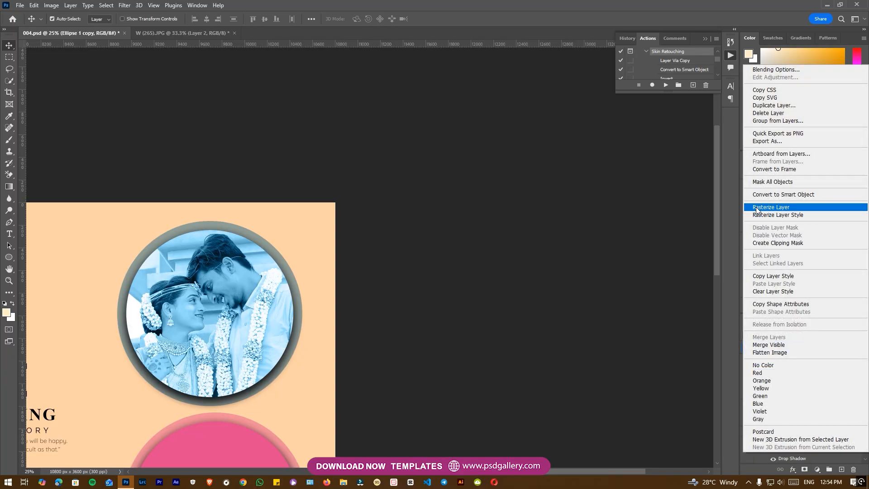
click(770, 208)
drag(402, 291, 431, 267)
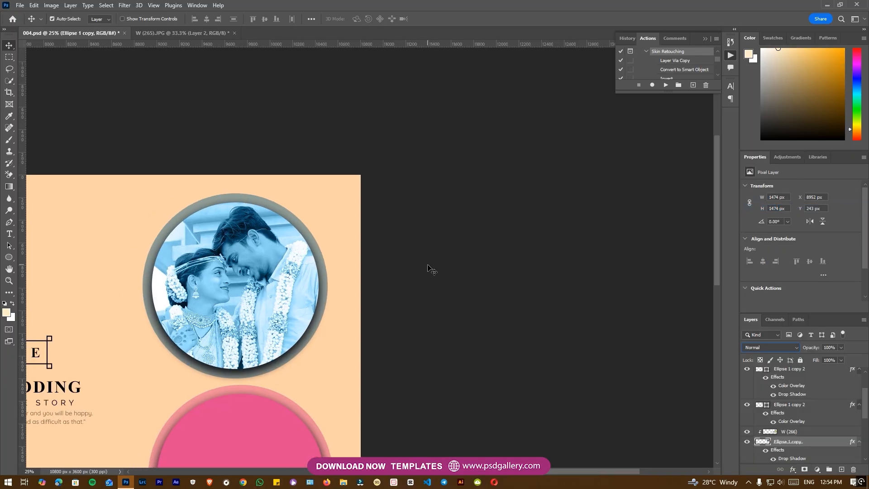
key(ctrl+u)
drag(682, 225, 660, 225)
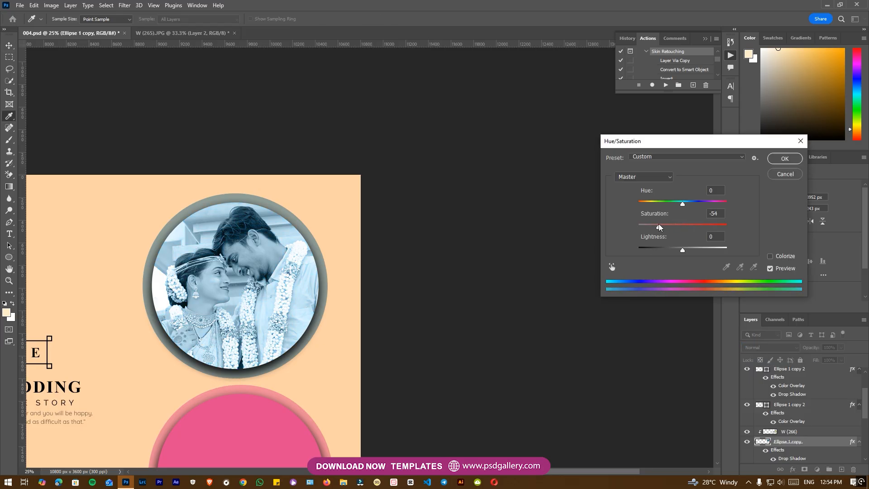
click(785, 158)
Step: Select the W (266) photo layer and apply sharpening and noise reduction to it with the Camera Raw filter
right_click(272, 270)
click(282, 274)
drag(282, 274, 311, 177)
right_click(291, 230)
click(299, 232)
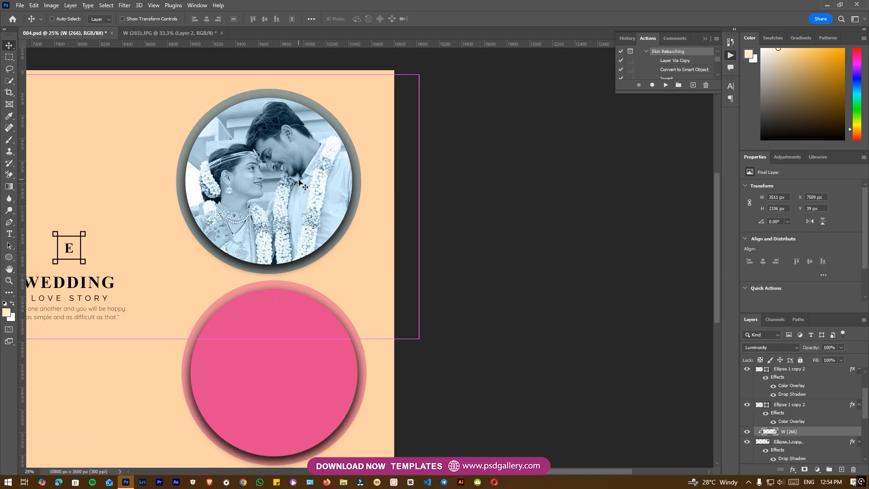
key(a)
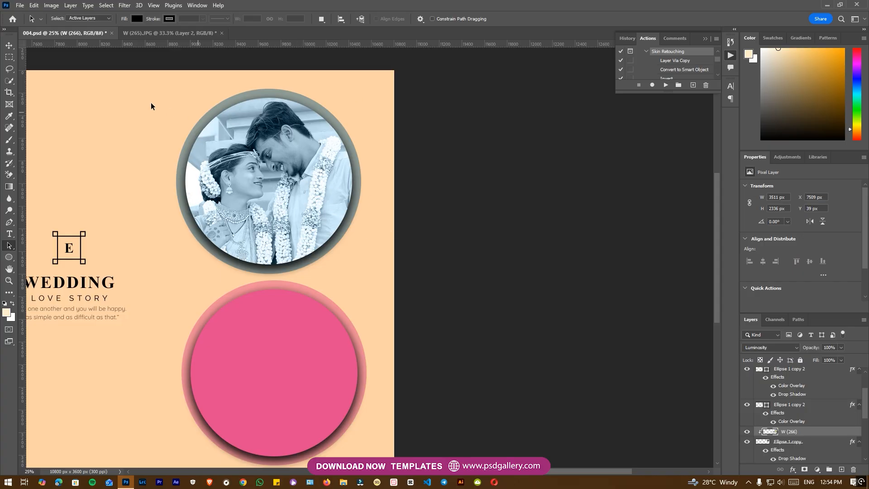
click(10, 46)
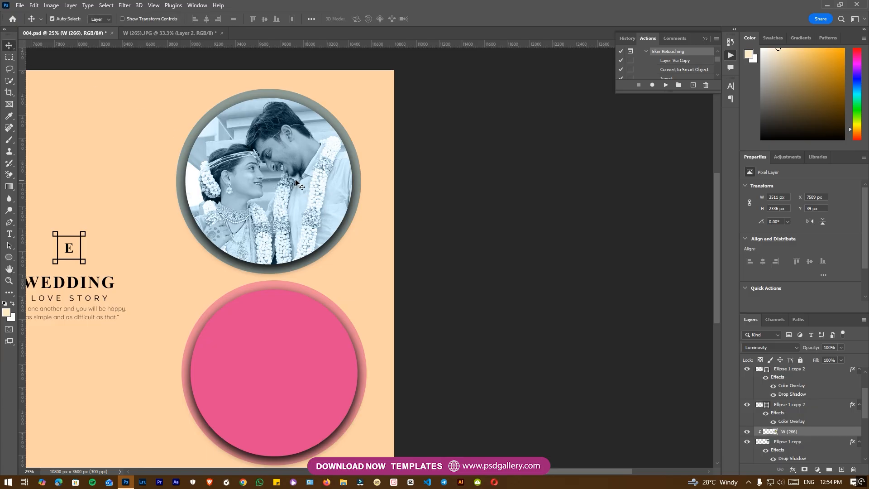
click(123, 6)
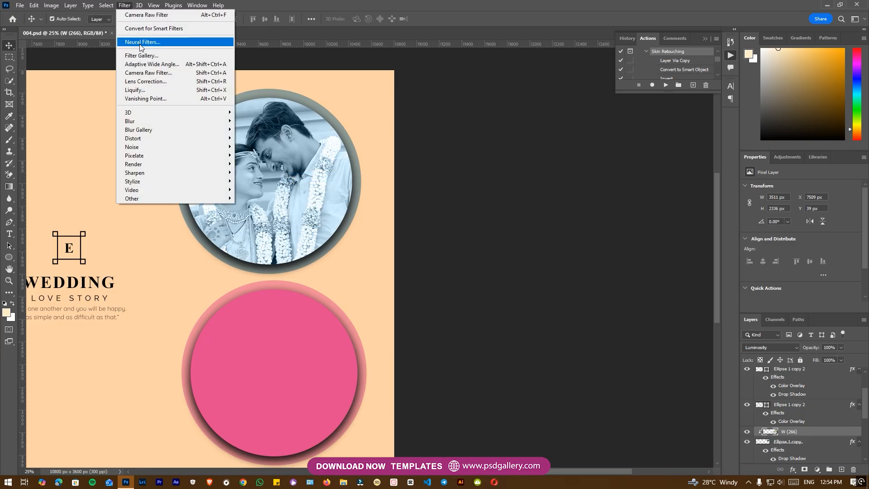
click(143, 74)
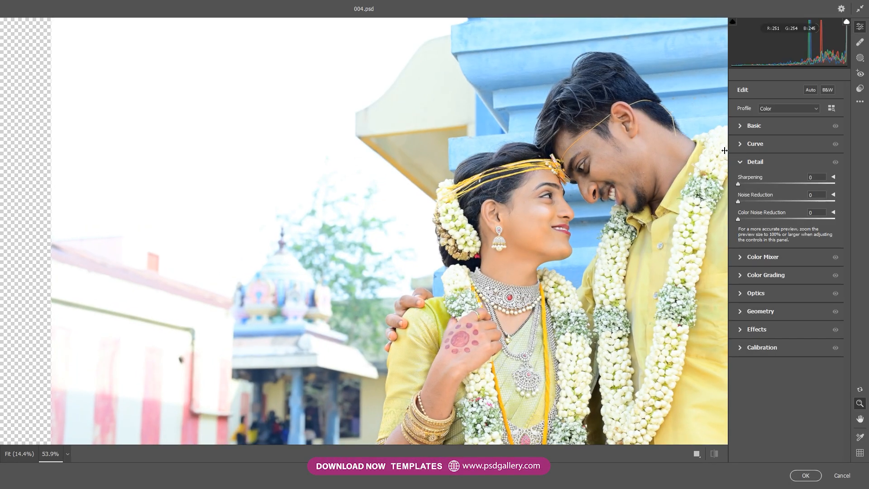
click(789, 183)
click(811, 201)
click(793, 476)
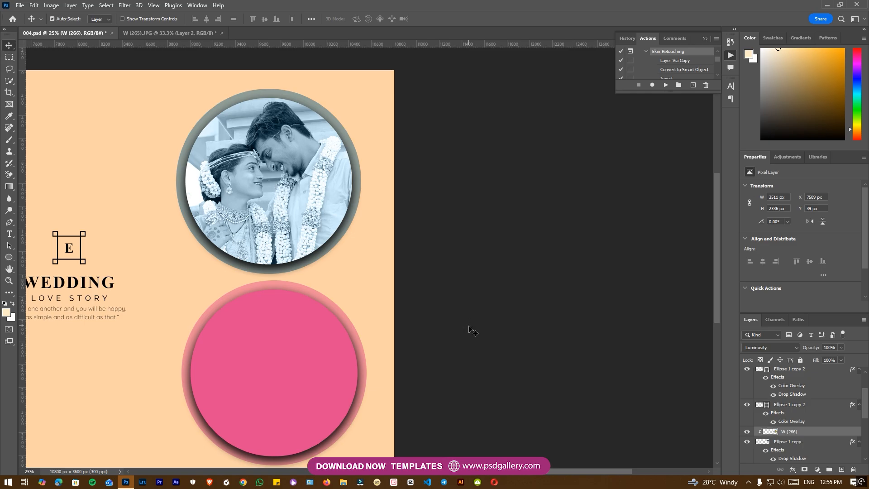
Step: Reopen the W (266) photo in the Camera Raw filter and add a radial gradient mask around the couple's faces
right_click(286, 174)
click(300, 177)
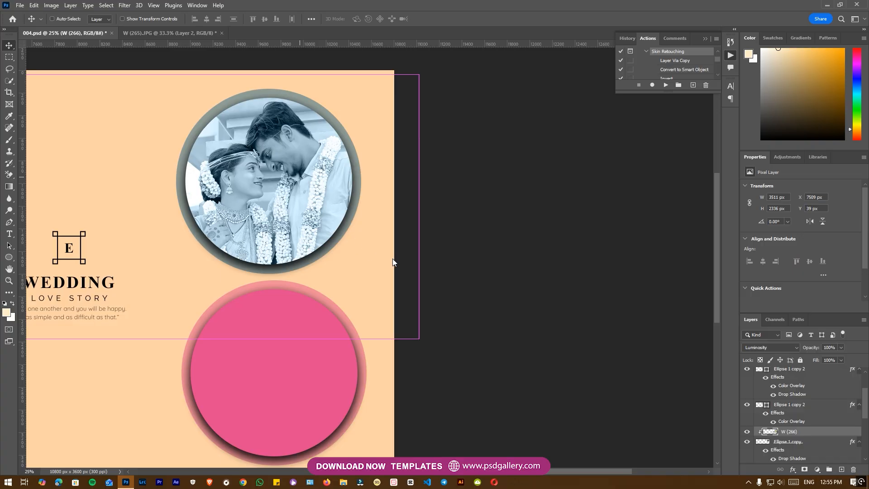
key(ctrl+shift+a)
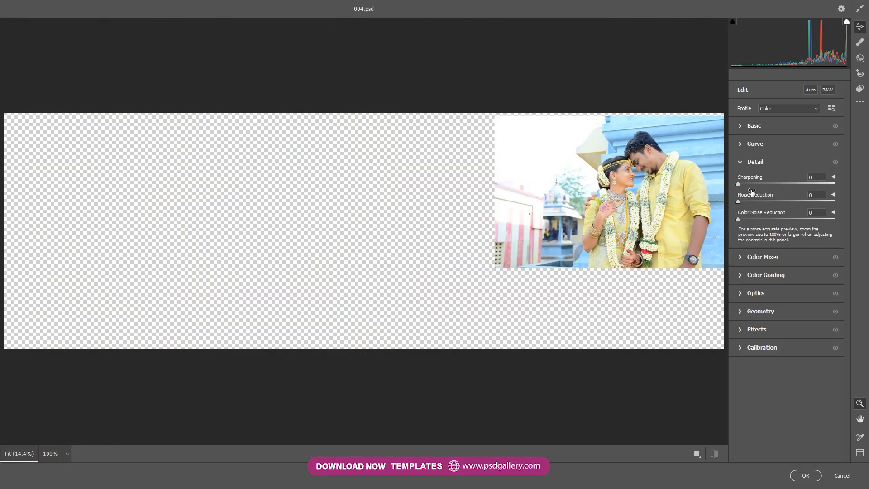
drag(714, 161, 765, 156)
click(860, 58)
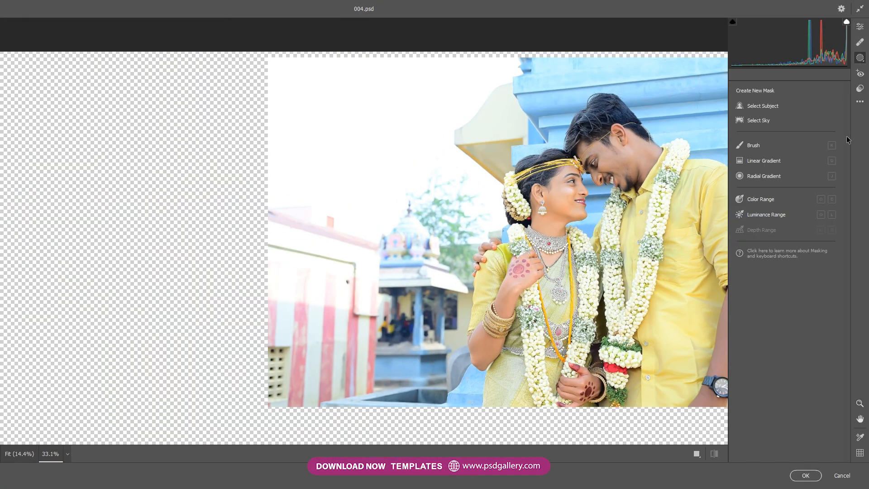
click(764, 176)
drag(594, 221, 676, 272)
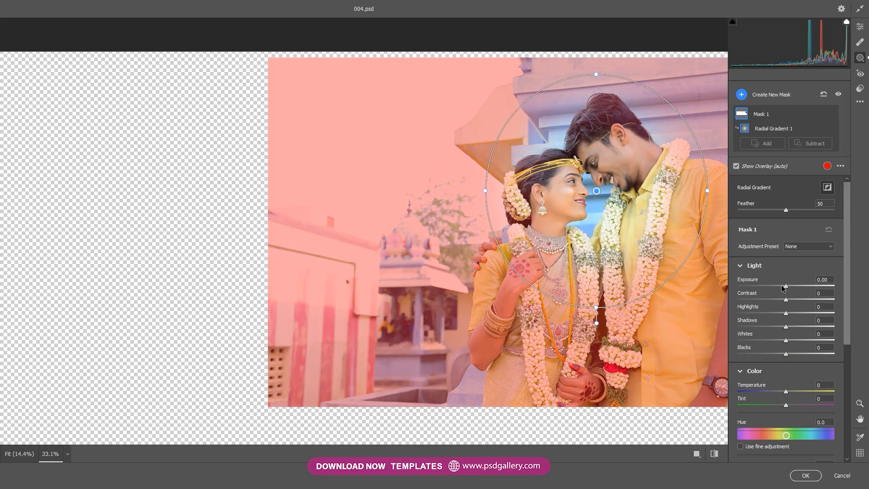
Step: Lower the exposure of the area outside the radial mask and apply the Camera Raw filter
drag(785, 286, 756, 287)
click(804, 476)
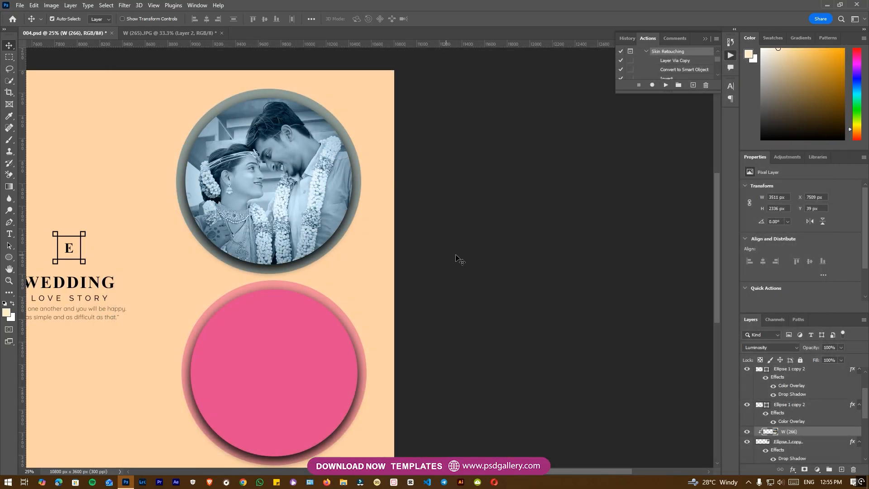
Step: Try to place the W (279) photo over the pink circle and clip it to the circle's layer
drag(385, 293, 428, 268)
right_click(310, 327)
click(321, 335)
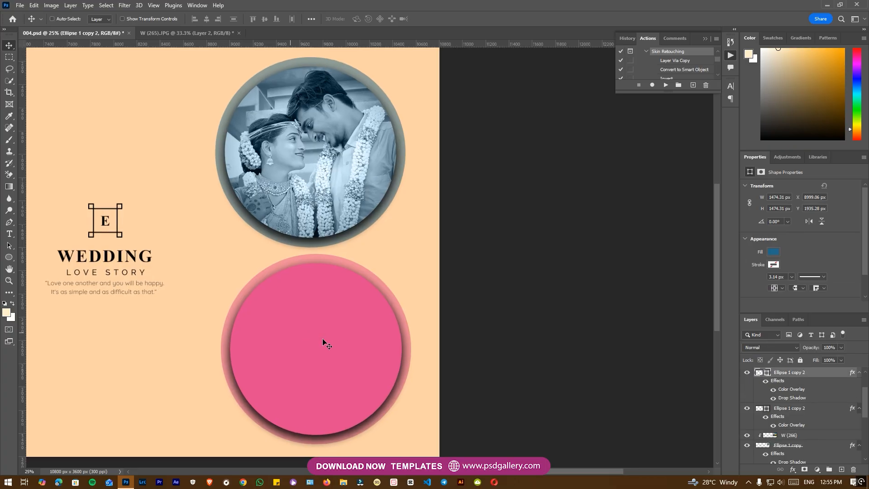
key(ctrl+plus)
right_click(323, 325)
click(325, 327)
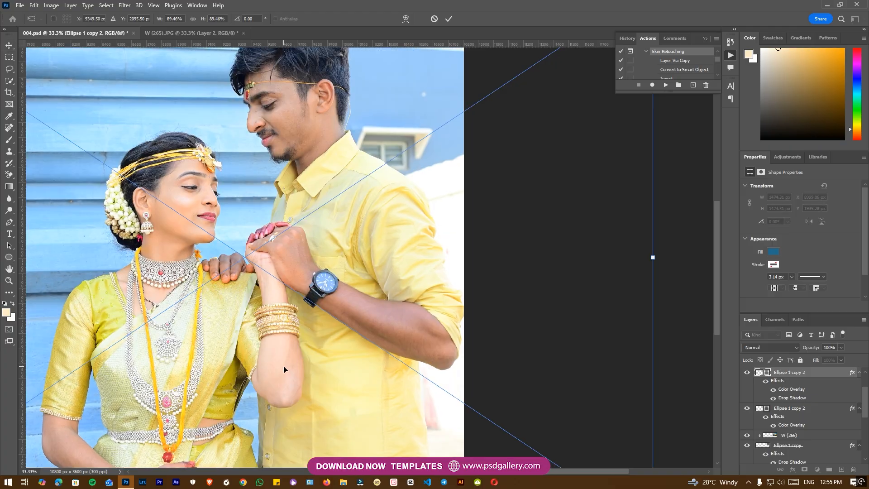
key(ctrl+minus)
drag(350, 277, 389, 361)
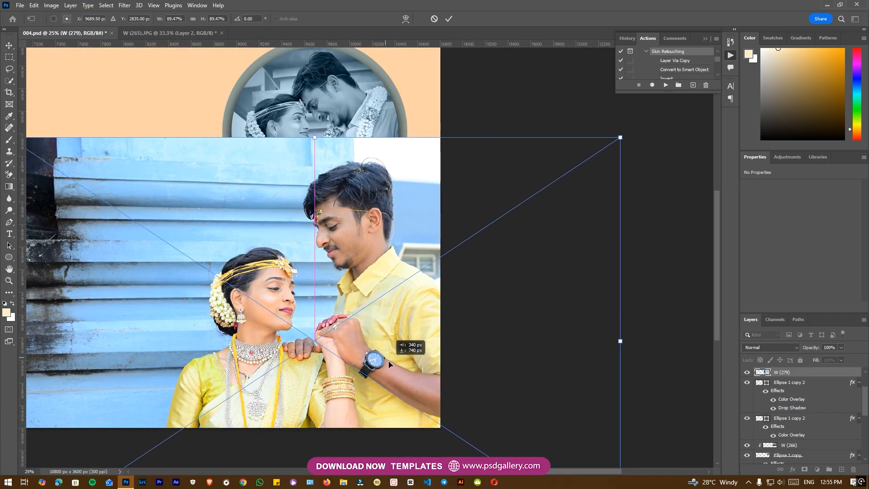
key(Return)
key(ctrl+alt+g)
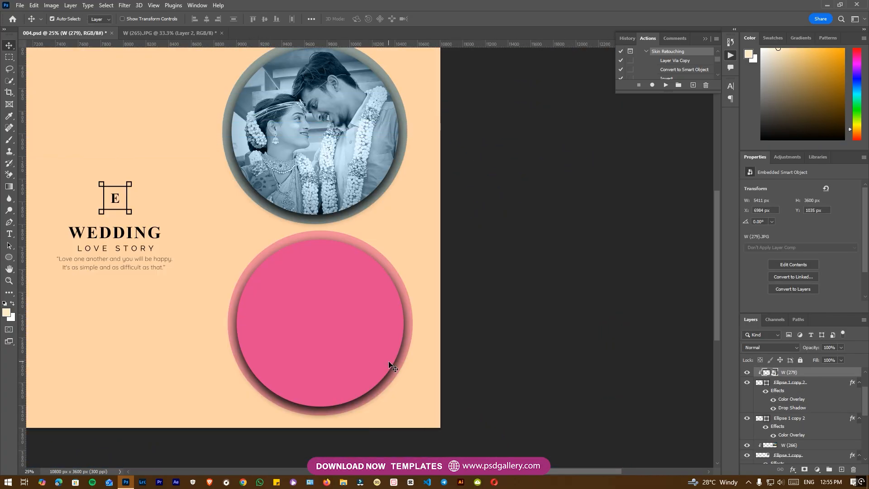
Step: Try fitting the clipped W (279) photo inside the circle with its Color Overlay hidden, and delete the photo
click(773, 400)
mouse_move(349, 316)
mouse_down()
mouse_move(346, 332)
mouse_move(353, 331)
mouse_up()
key(ctrl+t)
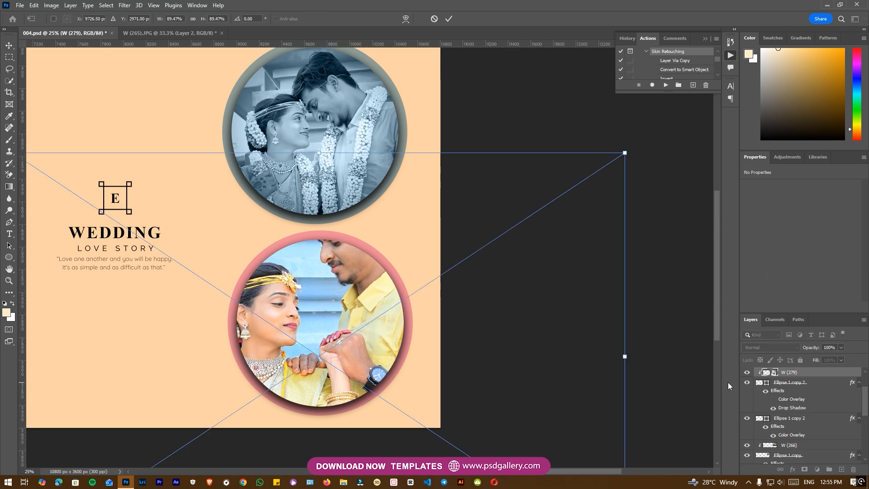
drag(622, 153, 423, 235)
mouse_move(357, 322)
mouse_down()
mouse_move(358, 340)
mouse_move(359, 321)
mouse_up()
key(Return)
key(Delete)
Step: Select the lower circle's layer, show its Color Overlay again and hide its Drop Shadow
right_click(346, 314)
click(369, 317)
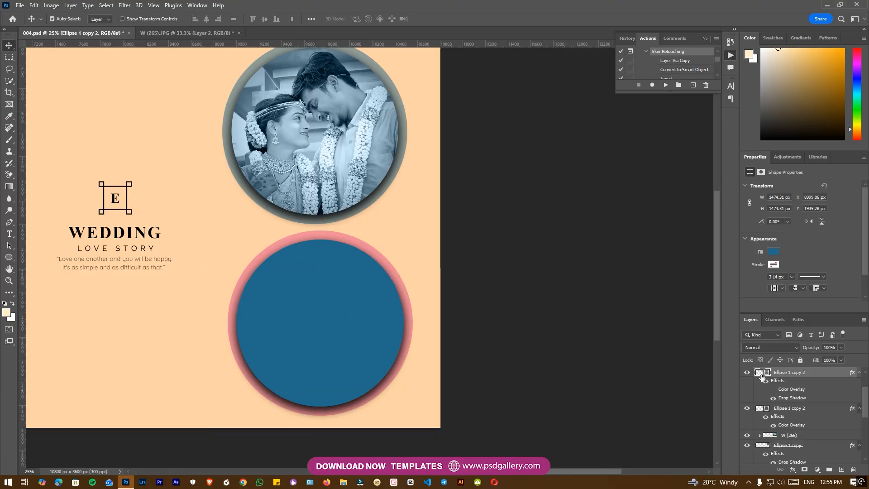
click(774, 389)
click(774, 398)
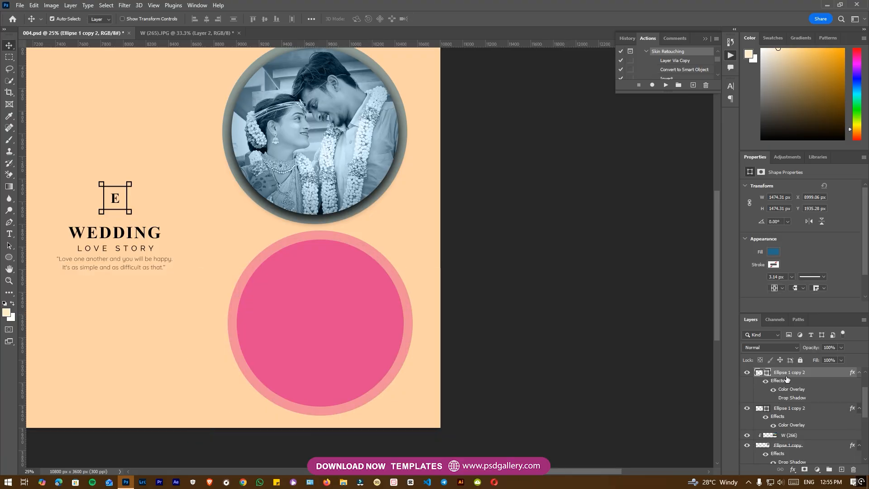
Step: Merge the pink circle's layer with a new blank layer to turn it into plain pixels
right_click(326, 313)
click(347, 321)
click(841, 470)
ctrl+click(789, 385)
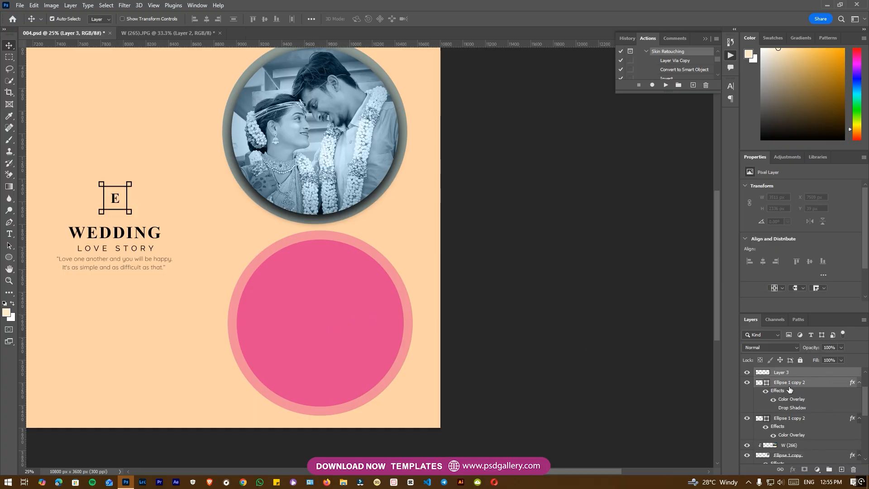
right_click(789, 385)
click(703, 361)
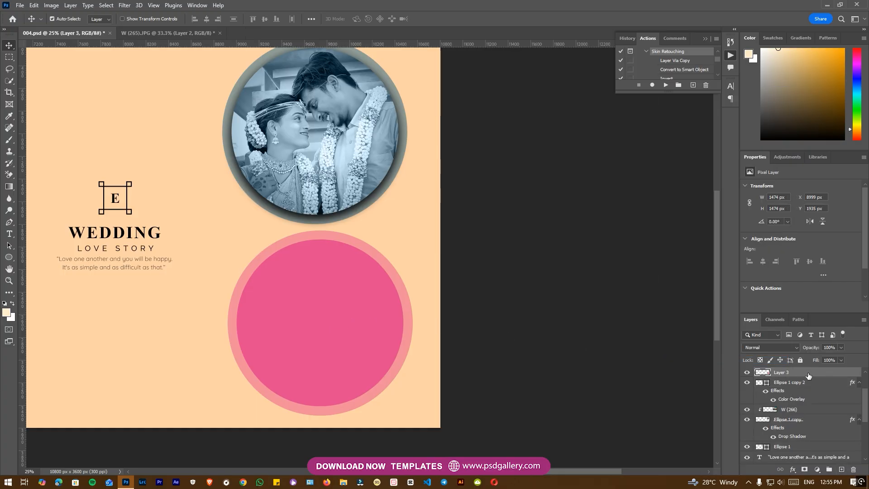
Step: Add a drop shadow to the merged pink circle with 86% opacity and a size of 57 px
right_click(808, 375)
key(Escape)
click(473, 425)
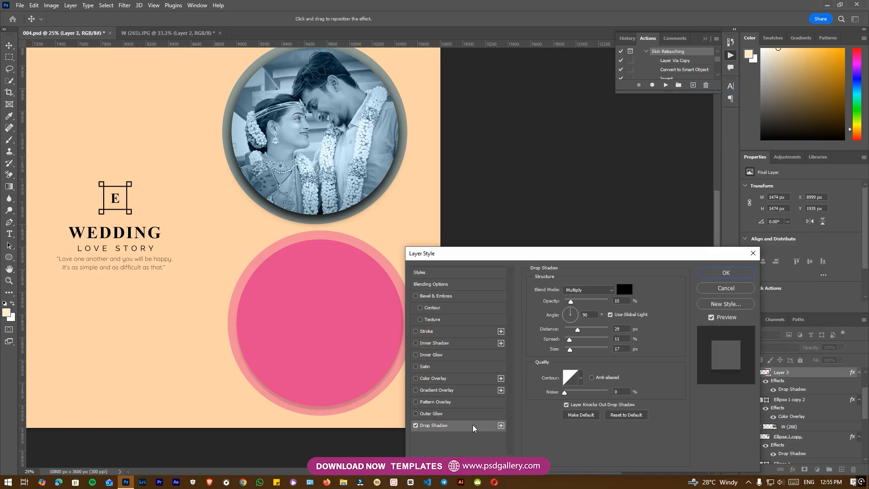
drag(582, 352, 577, 349)
drag(571, 302, 602, 303)
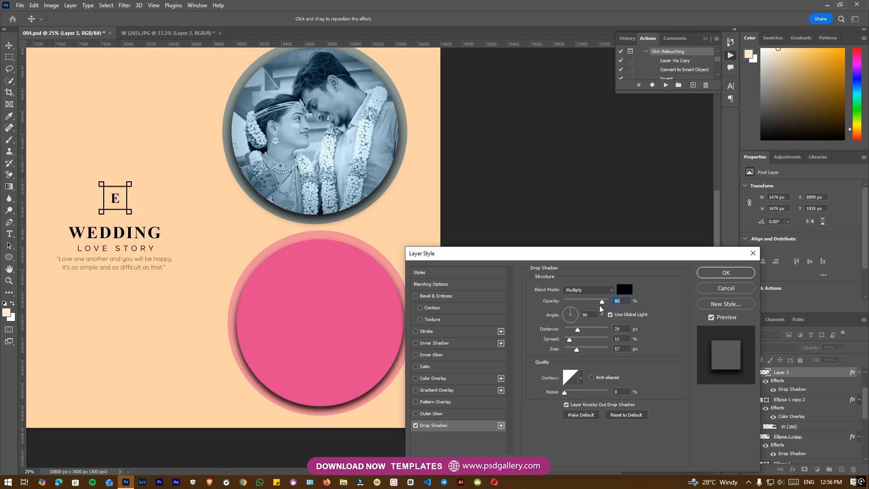
click(734, 275)
Step: Place the W (279) photo above the merged pink circle's layer and position it over the circle
right_click(339, 333)
click(353, 339)
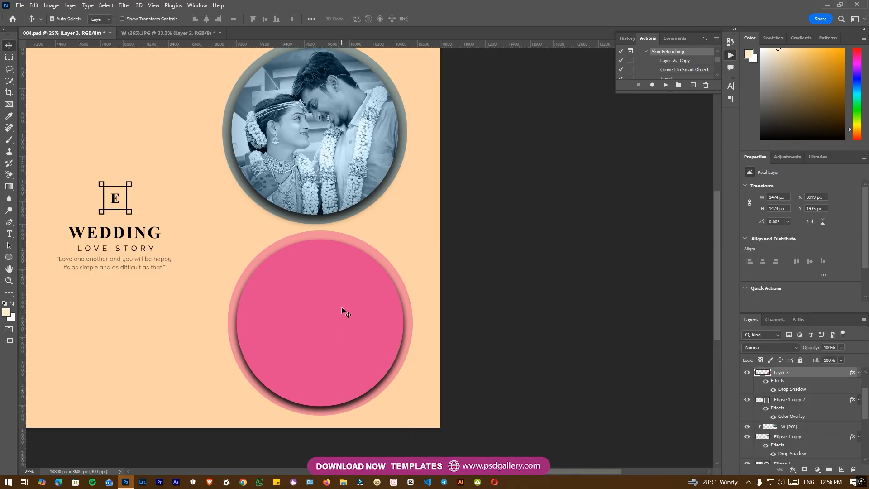
click(172, 34)
click(85, 34)
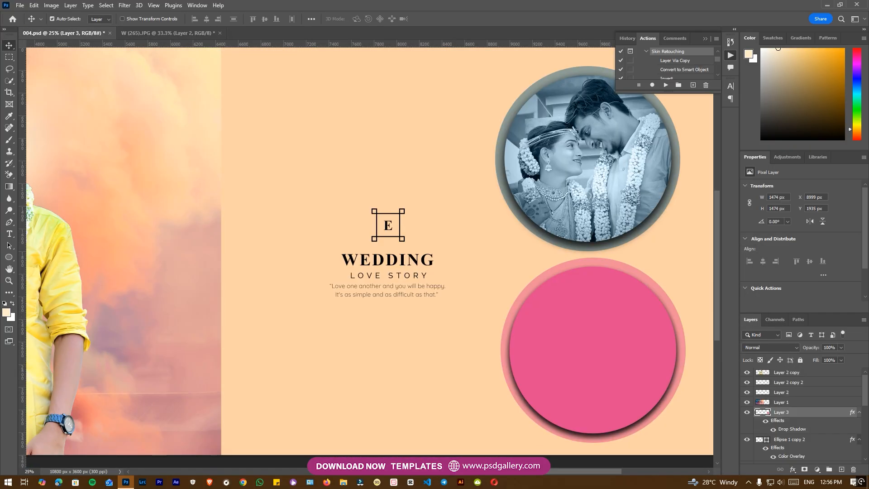
drag(409, 343, 428, 345)
drag(605, 361, 349, 323)
drag(260, 244, 470, 333)
key(Return)
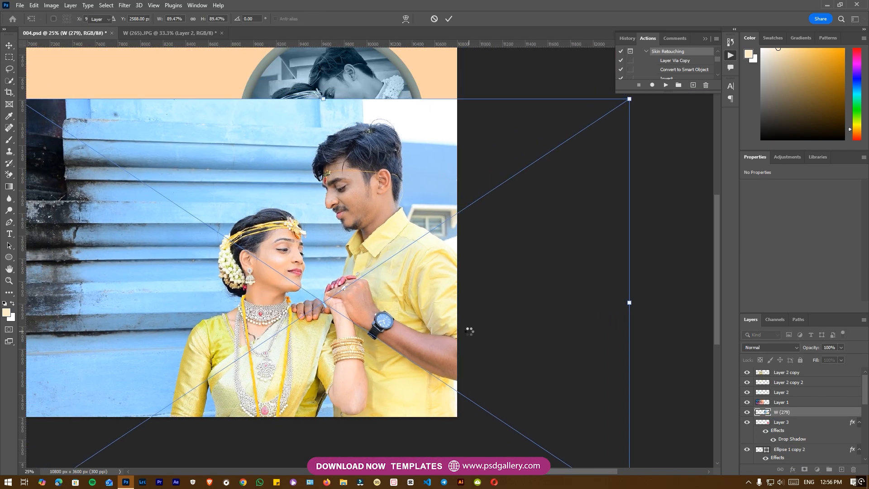
Step: Scale the W (279) photo to about 3506 × 2333 px and fit the couple inside the pink circle as a clipped layer
key(ctrl+t)
drag(628, 100, 500, 140)
drag(387, 308, 395, 350)
key(Return)
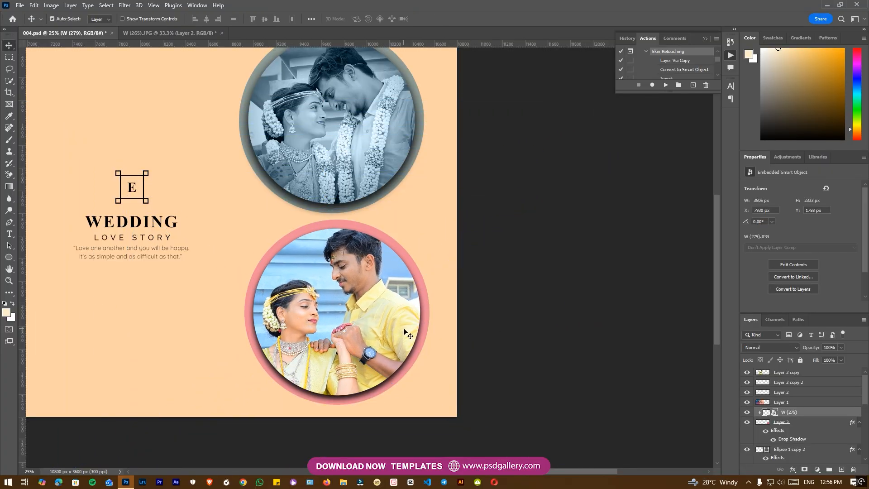
Step: Nudge the clipped W (279) photo upward and set its blend mode to Luminosity
key(ctrl+plus)
drag(339, 337, 339, 333)
right_click(339, 331)
click(349, 334)
click(779, 348)
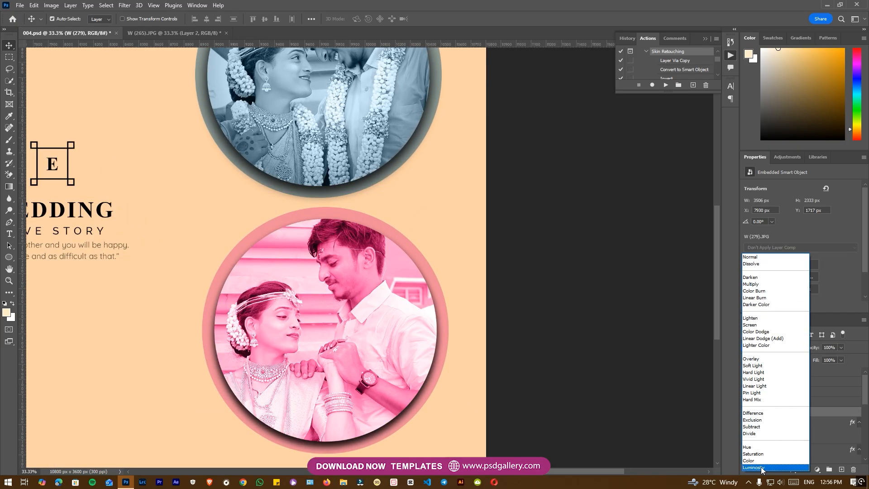
click(765, 467)
Step: Select the pink circle's layer beneath the photo and set its Hue/Saturation saturation to -72
right_click(788, 424)
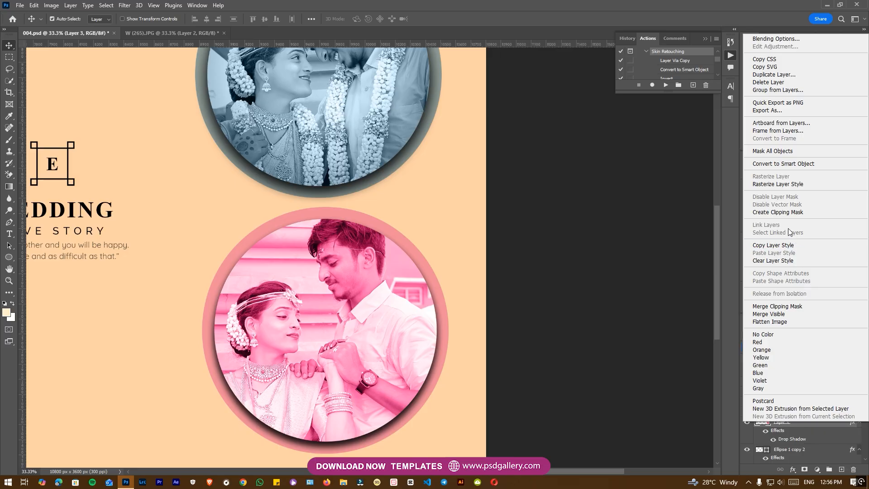
click(778, 184)
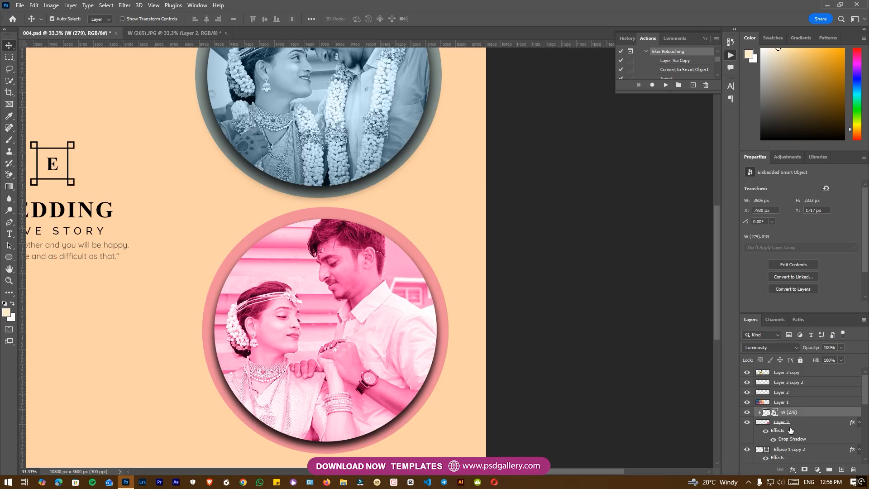
click(791, 428)
key(ctrl+u)
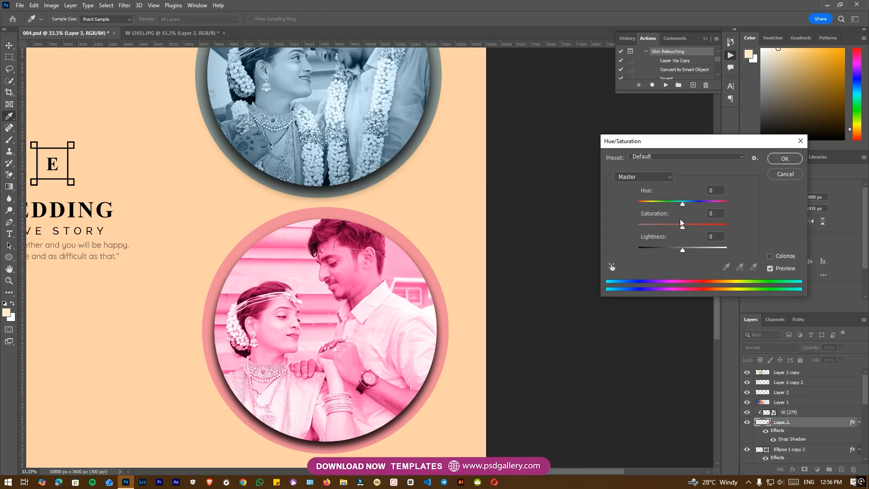
drag(661, 230, 654, 230)
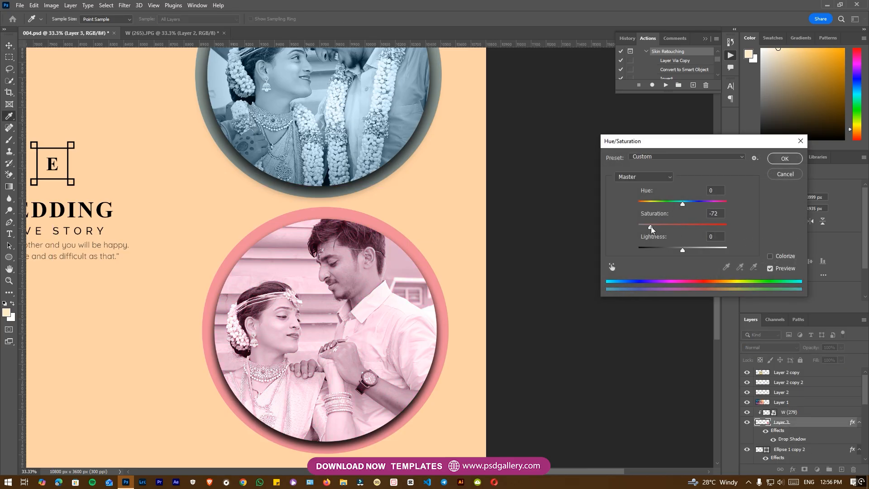
click(786, 158)
Step: Delete the W (279) photo from the lower circle
right_click(373, 345)
click(385, 349)
key(ctrl+minus)
drag(370, 321, 363, 326)
key(Delete)
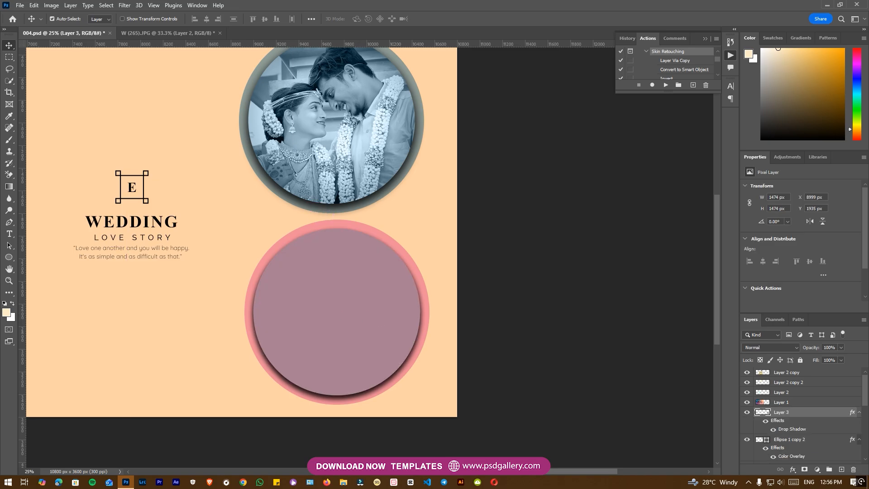
Step: Place the W (270) photo over the lower circle and clip it to the circle's layer
drag(296, 279, 425, 360)
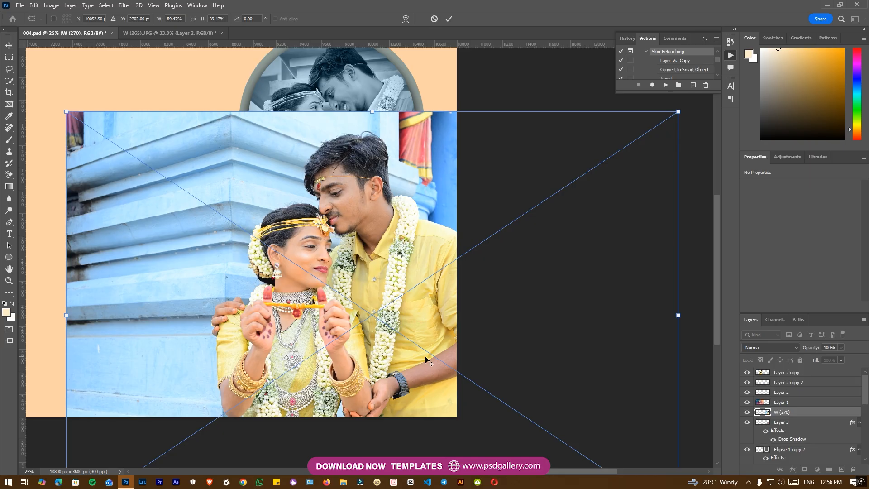
key(Return)
key(ctrl+alt+g)
drag(343, 286, 346, 345)
drag(367, 307, 317, 315)
Step: Scale the W (270) photo to about 3548 × 2361 px and position the couple within the lower circle
key(ctrl+t)
drag(630, 178, 524, 246)
drag(353, 311, 349, 290)
key(Return)
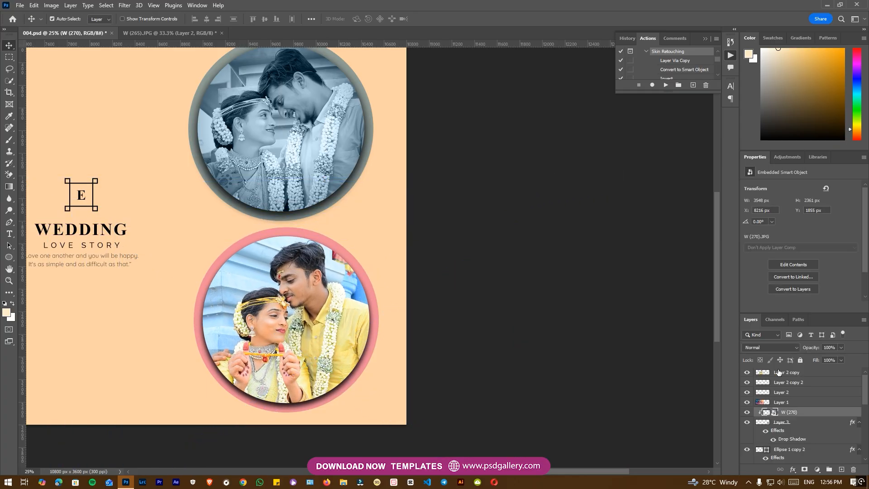
Step: Set the W (270) photo's blend mode to Luminosity and rasterize the layer
click(761, 348)
click(762, 468)
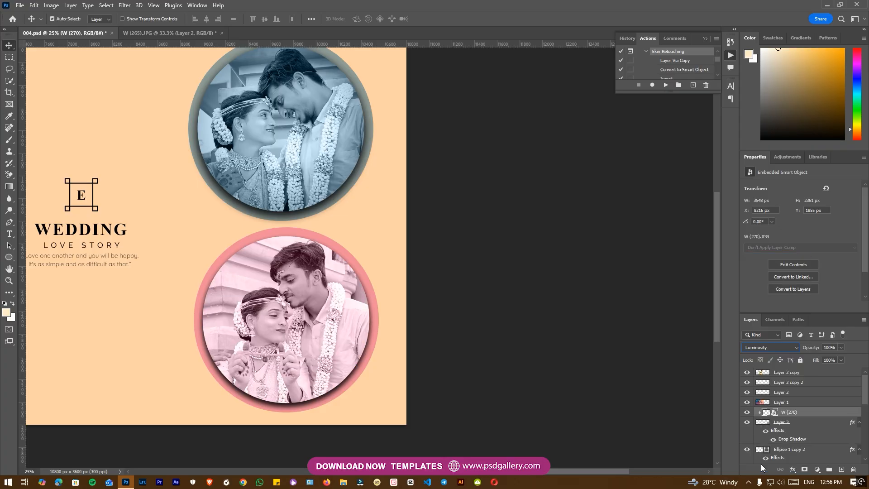
right_click(322, 334)
key(Escape)
right_click(799, 412)
click(766, 185)
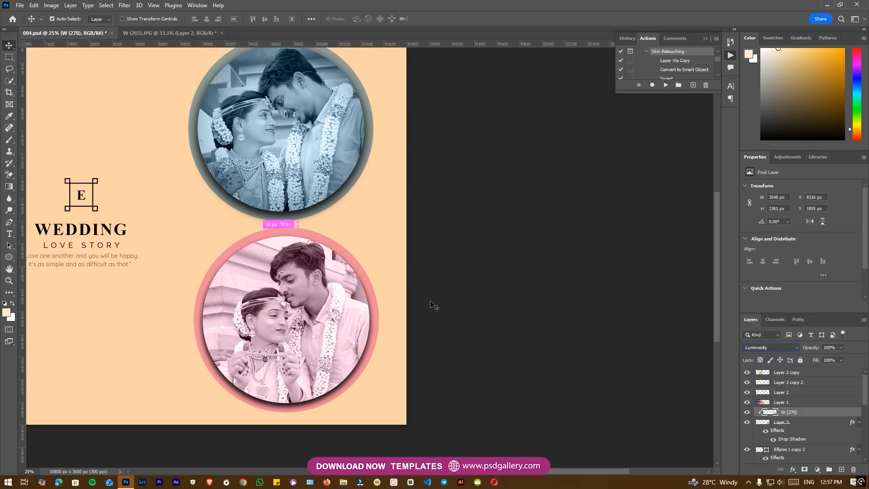
scroll(288, 281, up, 5)
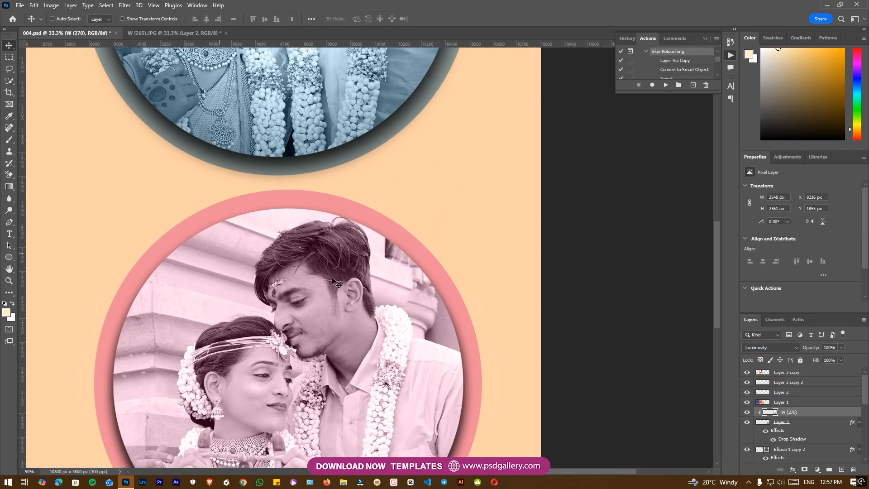
right_click(284, 261)
click(297, 266)
key(j)
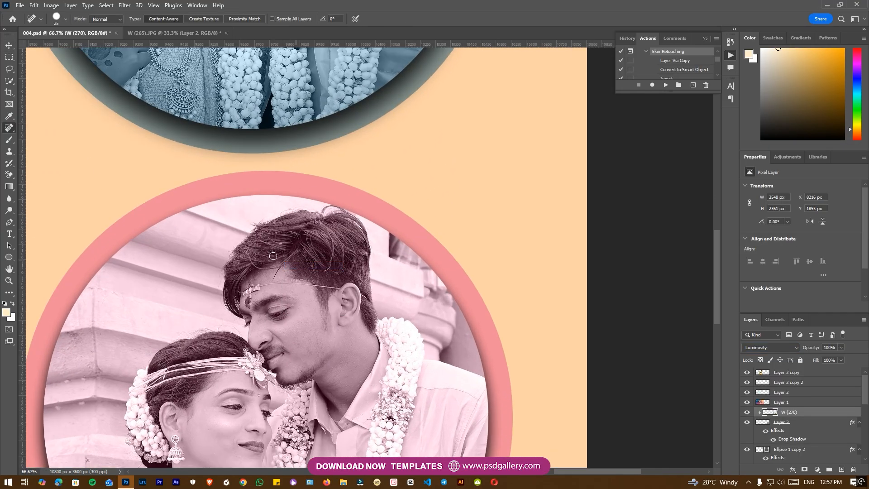
scroll(266, 272, down, 2)
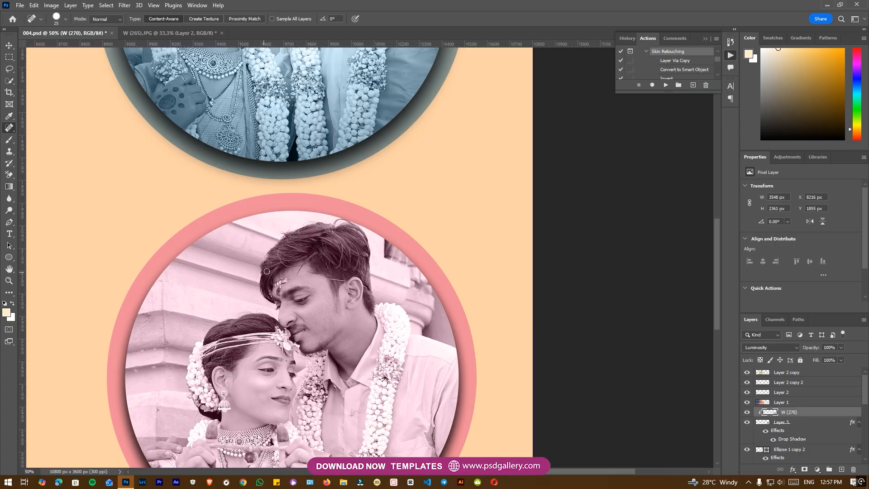
scroll(271, 262, down, 1)
key(v)
Step: Open the W (270) photo in the Camera Raw filter and set sharpening to 93 and noise reduction to 48
right_click(330, 300)
click(337, 308)
key(ctrl)
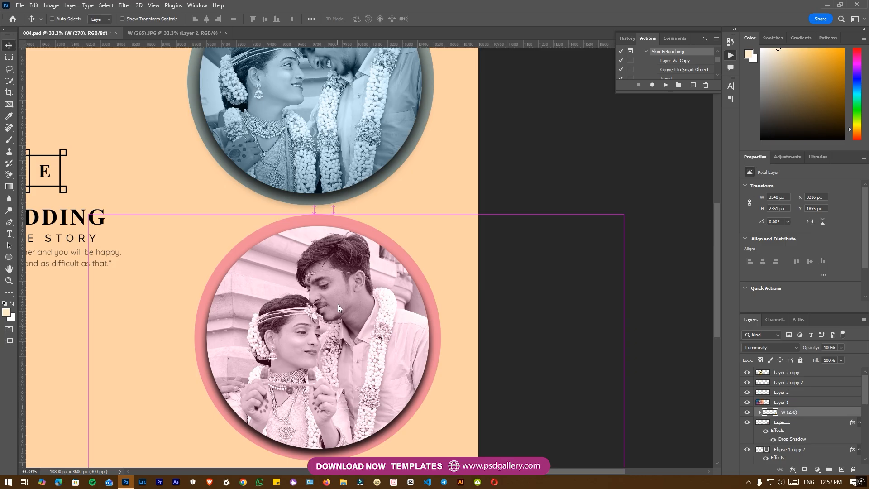
key(ctrl+shift+a)
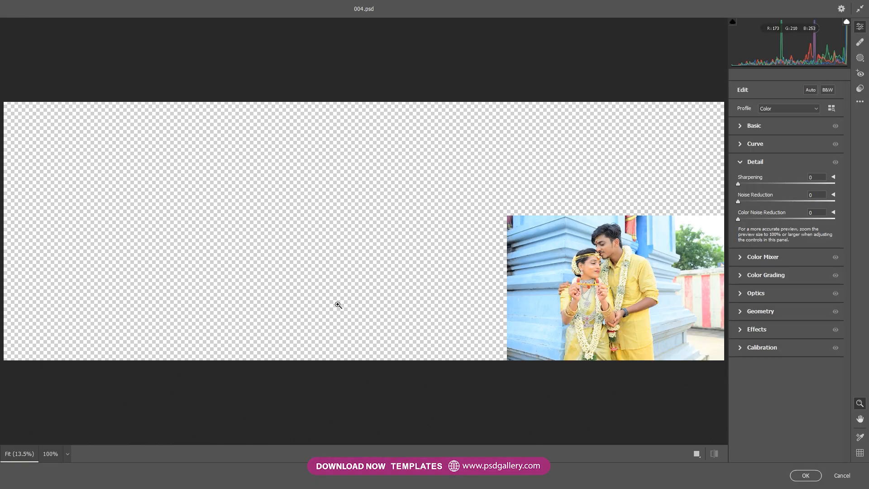
click(656, 264)
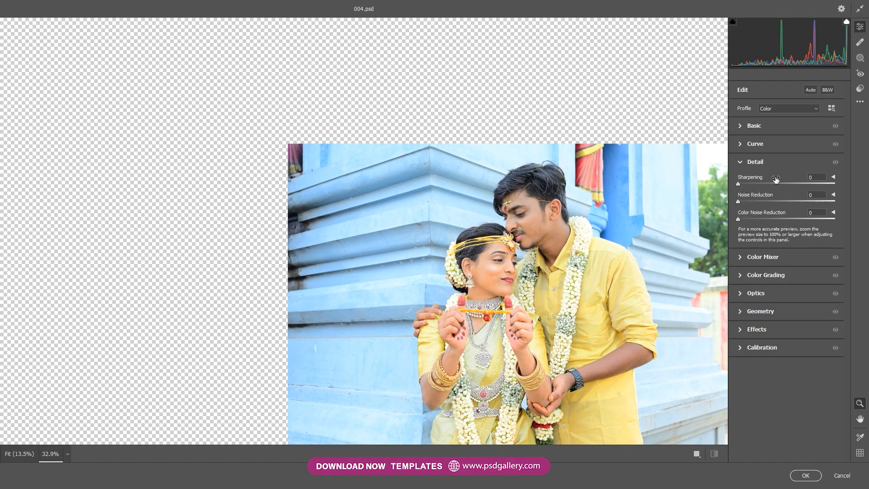
click(798, 183)
click(785, 202)
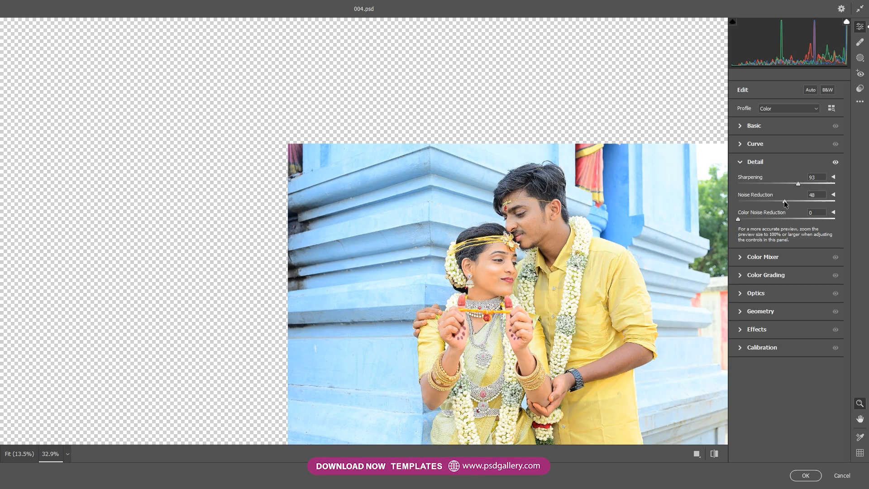
Step: Add a radial gradient mask as a tall ellipse around the couple's faces and upper bodies
click(861, 62)
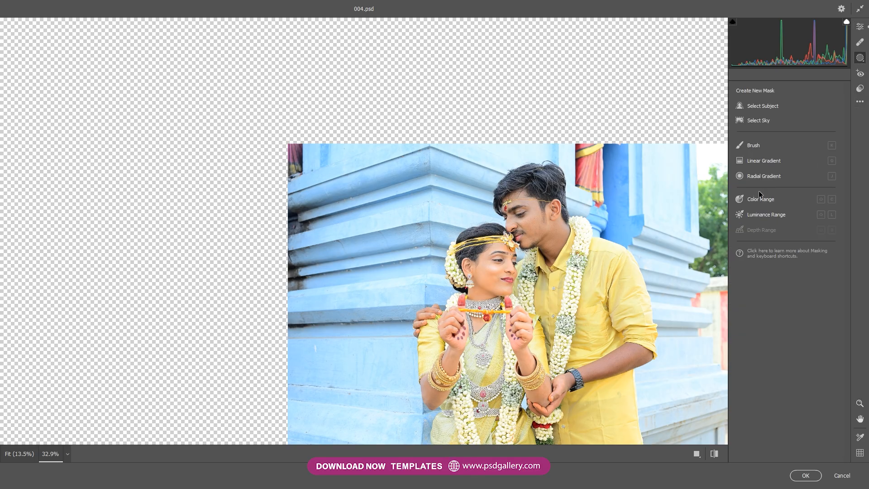
click(762, 178)
drag(528, 267, 624, 392)
drag(624, 266, 580, 262)
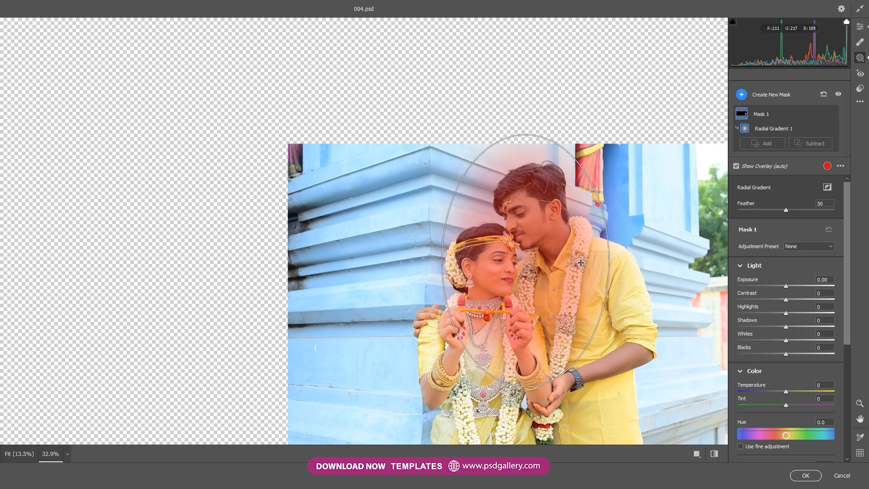
Step: Invert the radial mask around the couple, lower its exposure to -2.00, and apply the Camera Raw filter
click(828, 188)
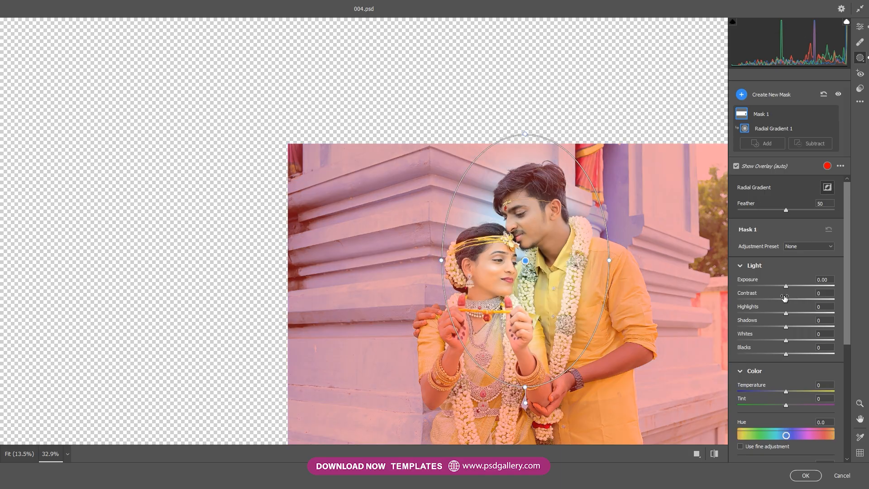
drag(785, 286, 762, 286)
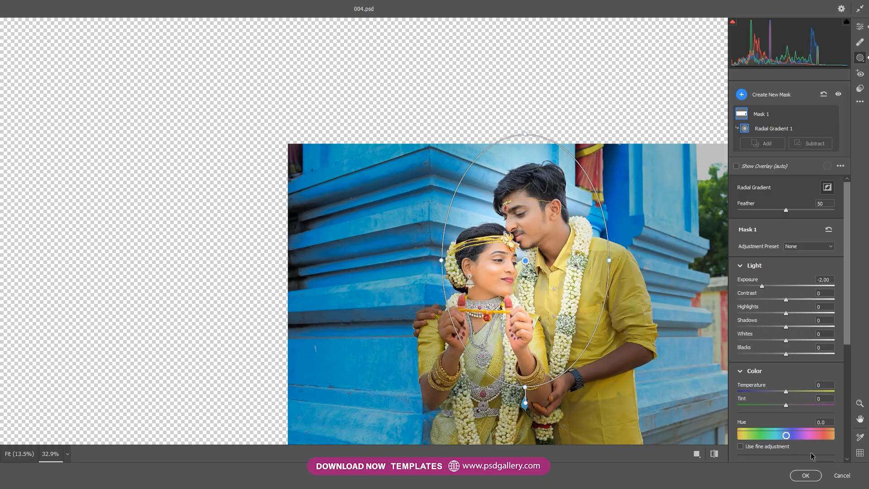
click(806, 476)
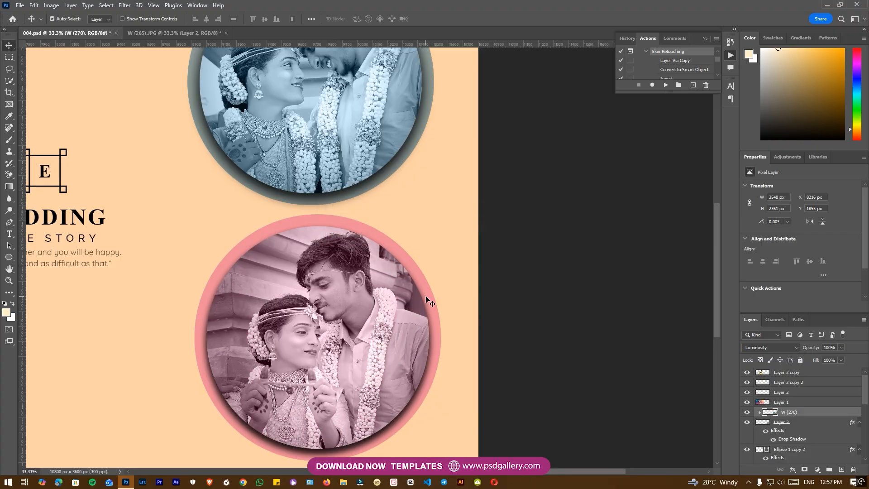
Step: Replace the letter inside the square monogram above the WEDDING title with a capital W
key(ctrl+minus)
drag(370, 307, 425, 314)
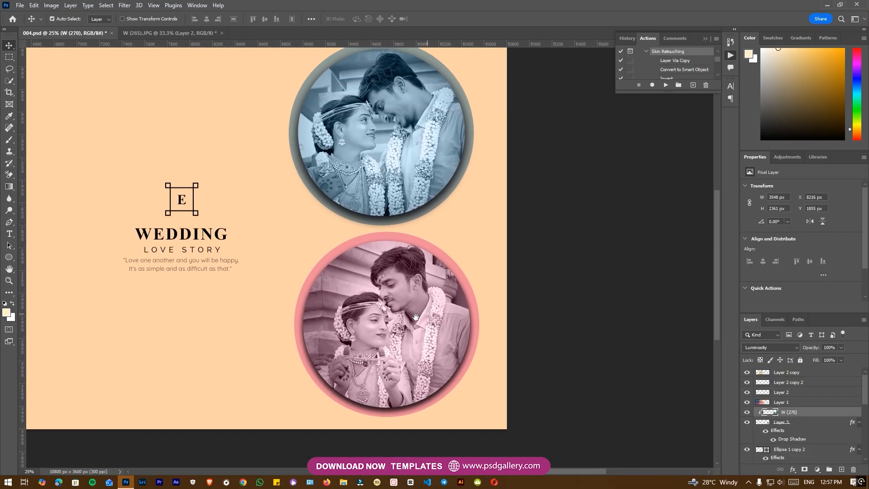
drag(334, 308, 393, 312)
drag(294, 304, 391, 316)
drag(347, 279, 340, 286)
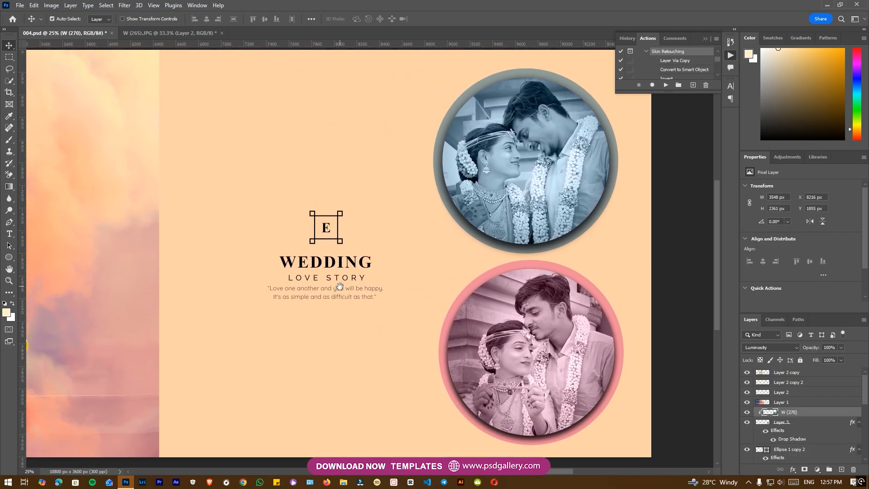
key(ctrl+plus)
key(t)
double_click(312, 216)
text(w)
key(shift+Left)
key(BackSpace)
text(W)
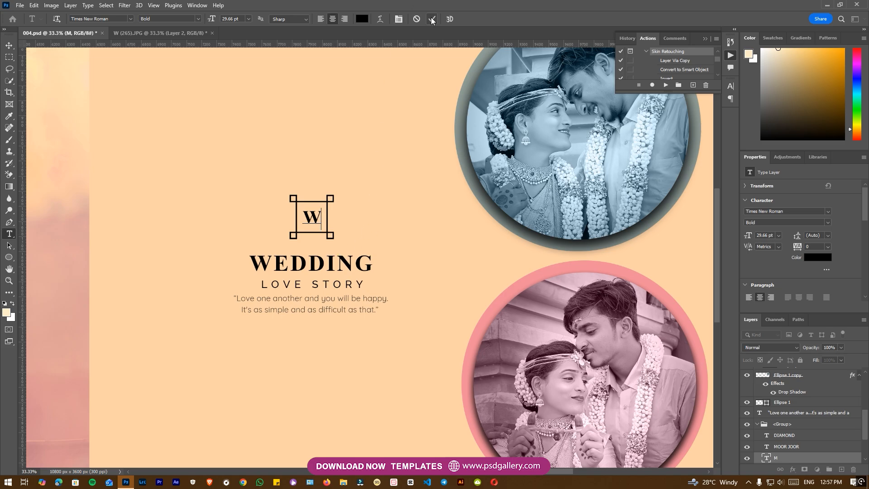
Step: Add a new empty layer directly above the W (270) photo and switch to the Brush tool
key(ctrl+minus)
key(ctrl+minus)
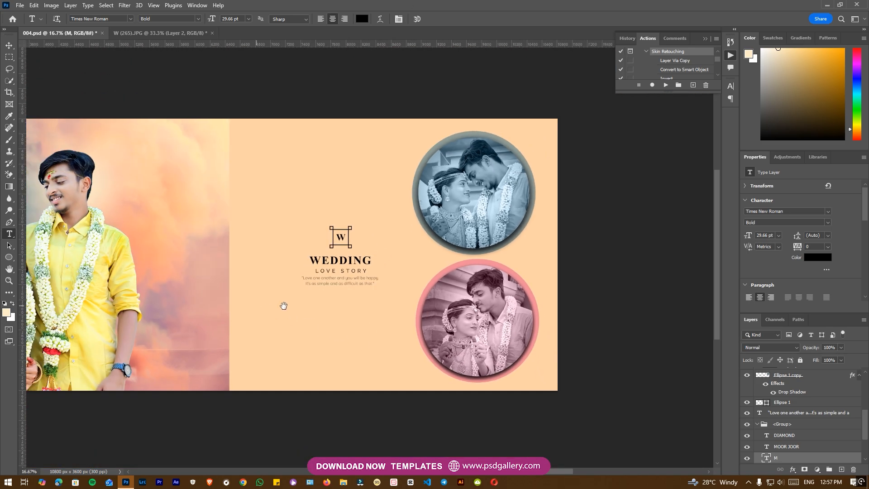
drag(254, 306, 381, 306)
drag(450, 299, 486, 305)
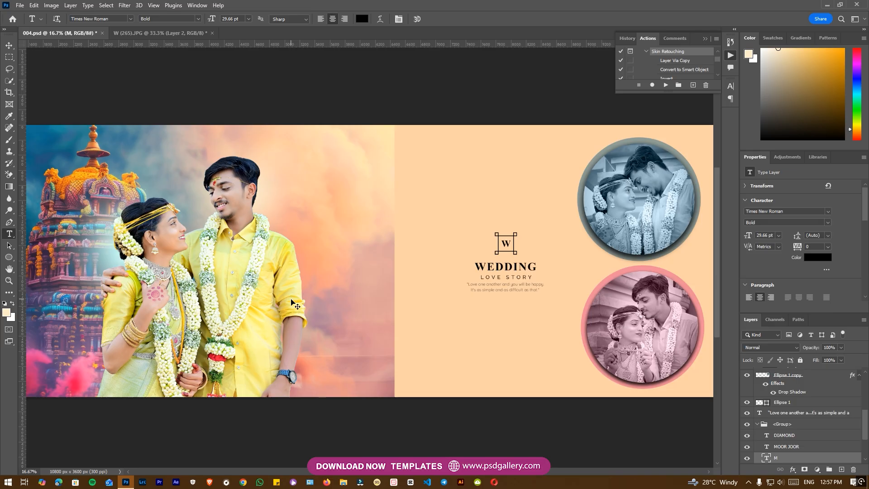
key(ctrl+minus)
drag(593, 320, 385, 328)
key(ctrl+plus)
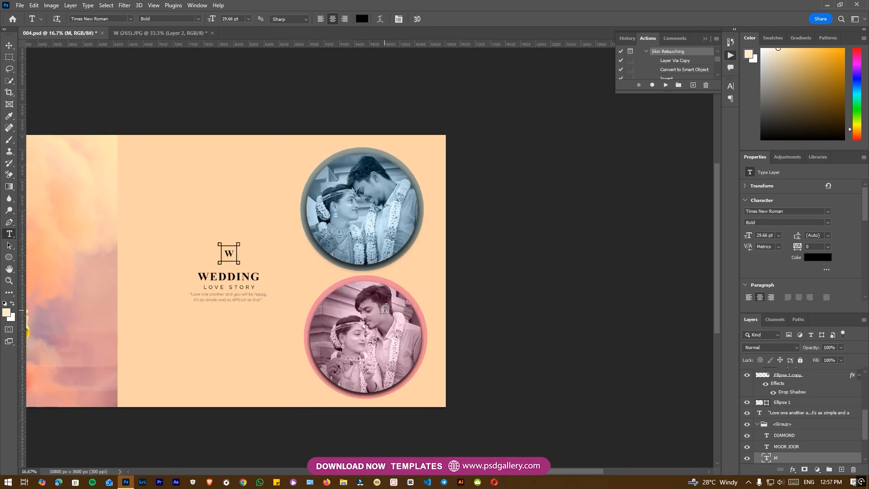
key(v)
click(385, 309)
key(ctrl+plus)
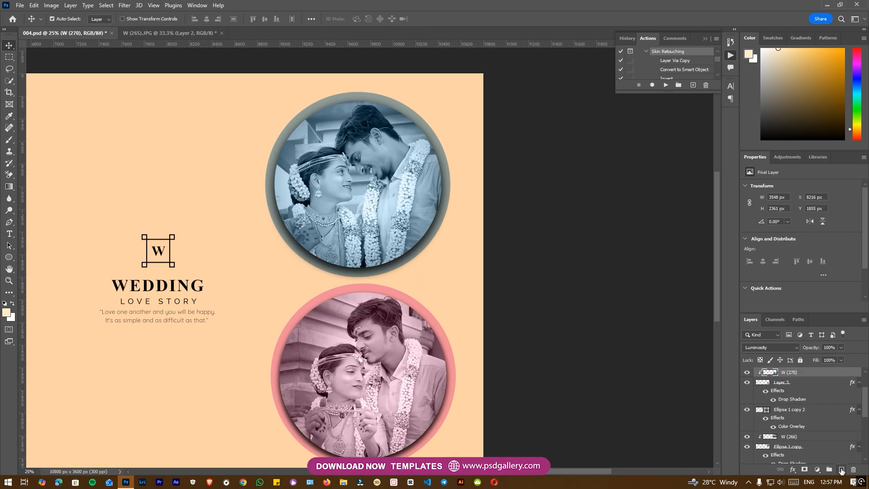
click(841, 470)
key(b)
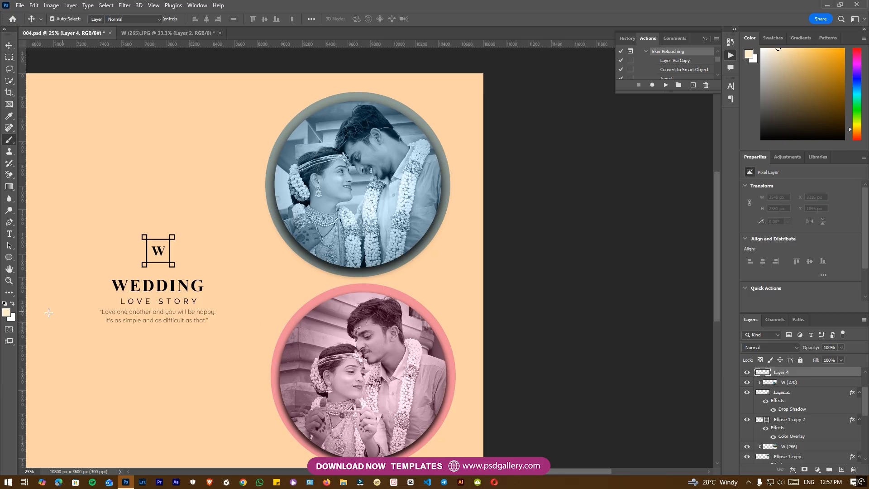
Step: Paint a soft golden-orange (#fdbc36) dab over the lower circle and scale it to about 2620 × 2604 px
click(7, 312)
click(668, 318)
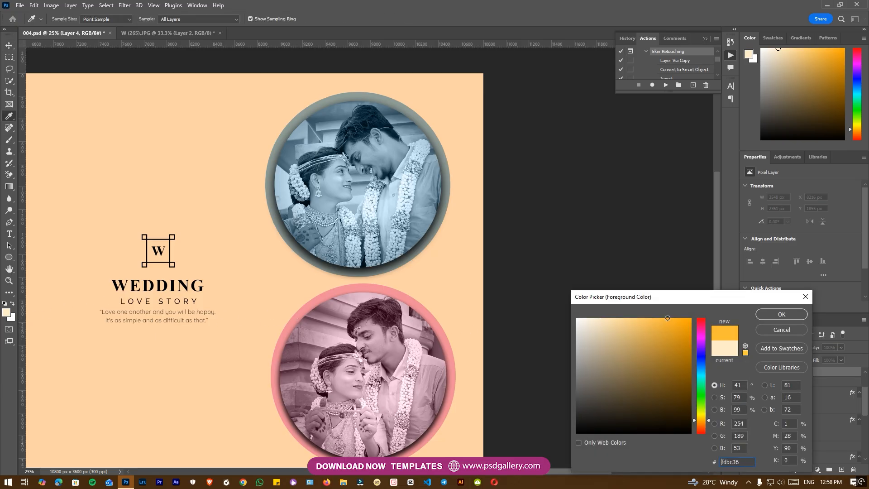
click(775, 315)
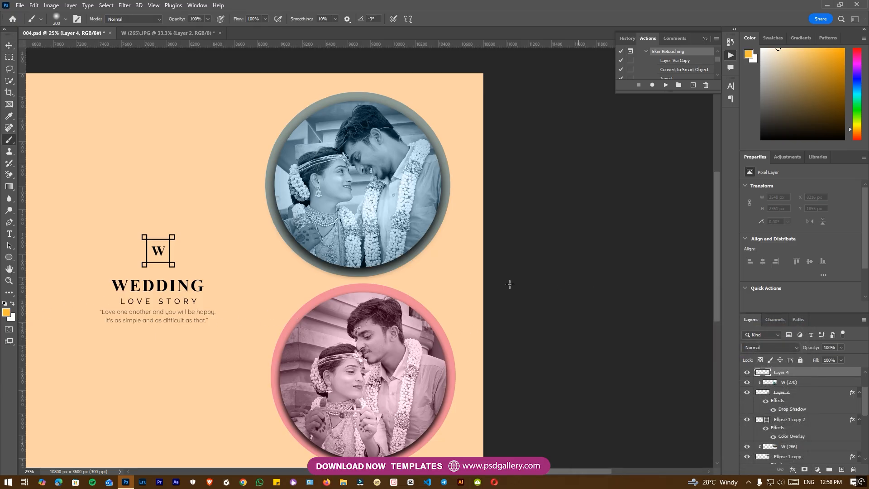
click(329, 314)
key(ctrl+t)
drag(348, 295, 532, 223)
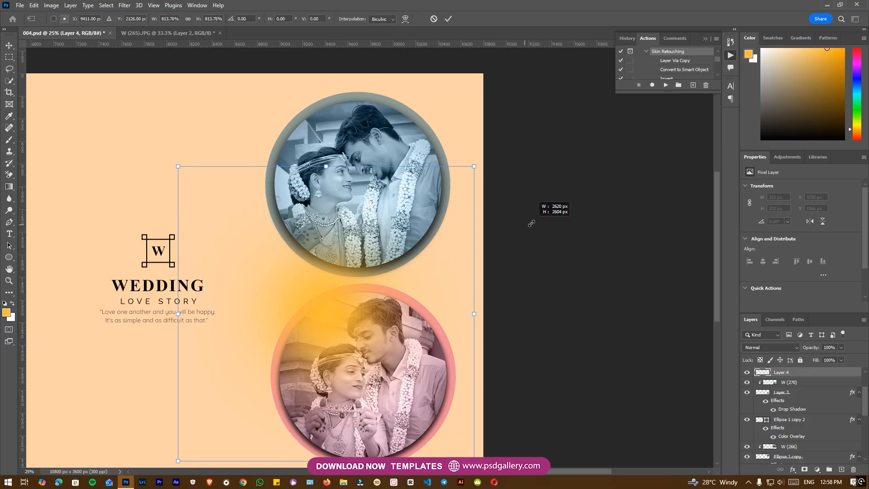
key(Return)
Step: Set the golden glow layer's blend mode to Screen and its opacity to 53%
click(769, 347)
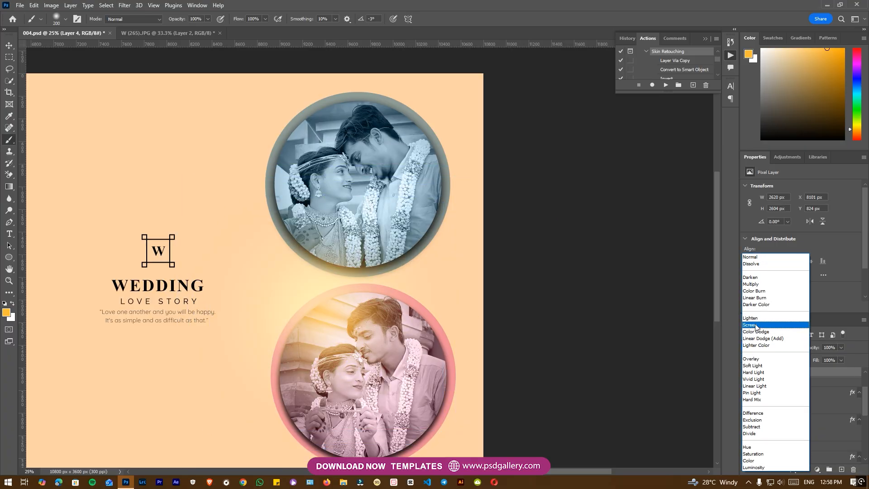
click(755, 326)
drag(817, 349, 787, 352)
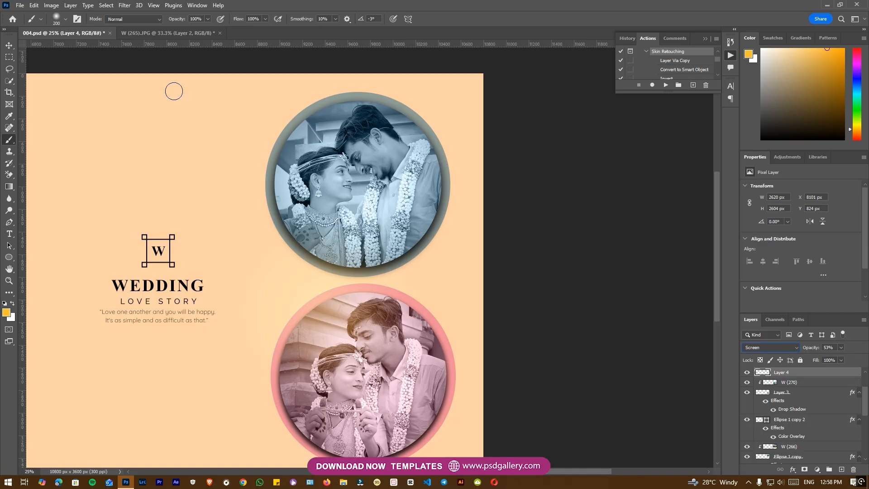
Step: Shift the glow to the lower circle's left edge at 69% opacity and place a copy at the upper circle's upper-left edge
click(8, 45)
drag(349, 328, 318, 338)
drag(812, 350, 819, 350)
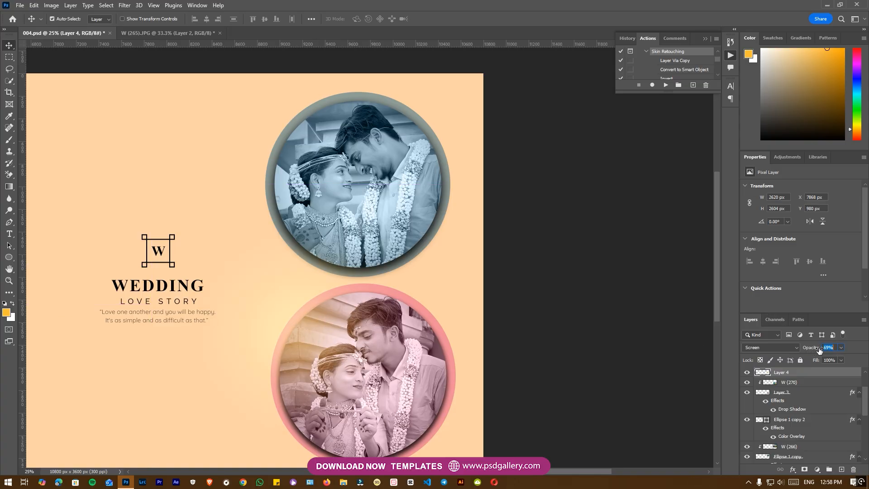
drag(323, 320, 302, 129)
Step: Examine the whole spread, from the main couple portrait to the glowing circular photos
drag(272, 288, 610, 311)
drag(473, 316, 538, 313)
key(ctrl+plus)
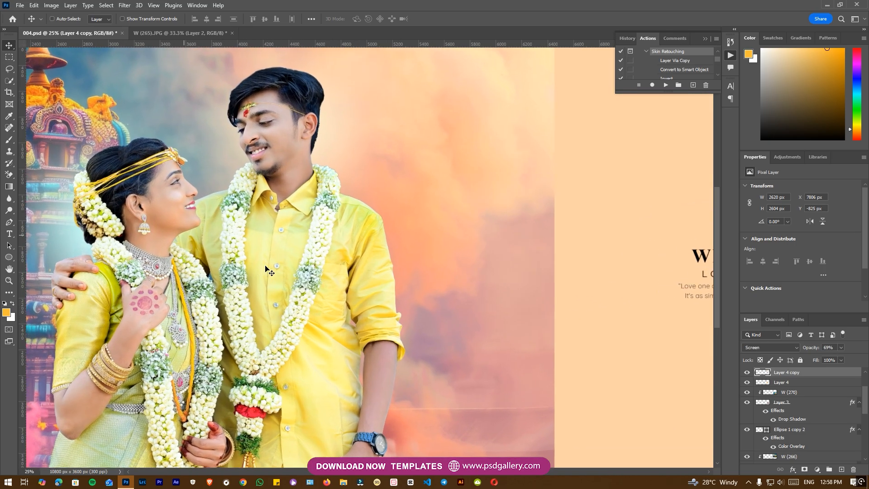
key(ctrl+minus)
drag(267, 236, 265, 260)
key(ctrl+minus)
key(ctrl+minus)
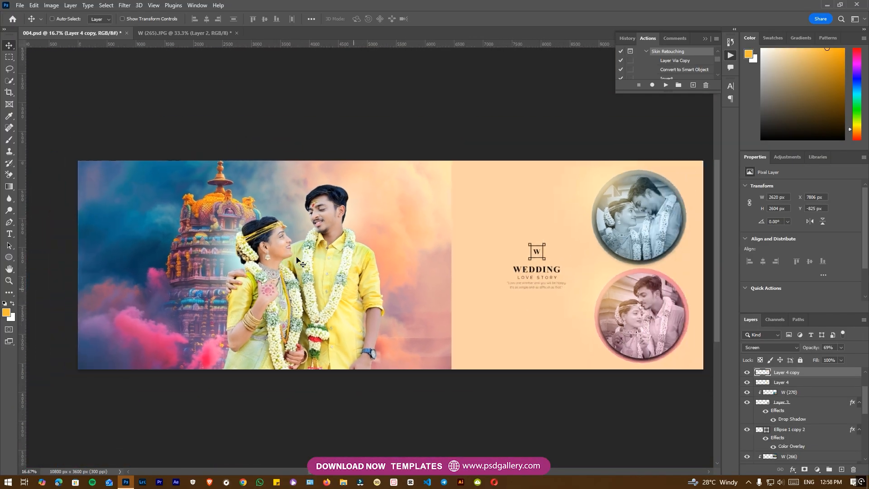
drag(432, 274, 417, 278)
key(ctrl+plus)
drag(313, 244, 335, 243)
key(ctrl+plus)
Step: Select the main couple cutout (Layer 2 copy) and slightly adjust its saturation with Hue/Saturation
click(331, 183)
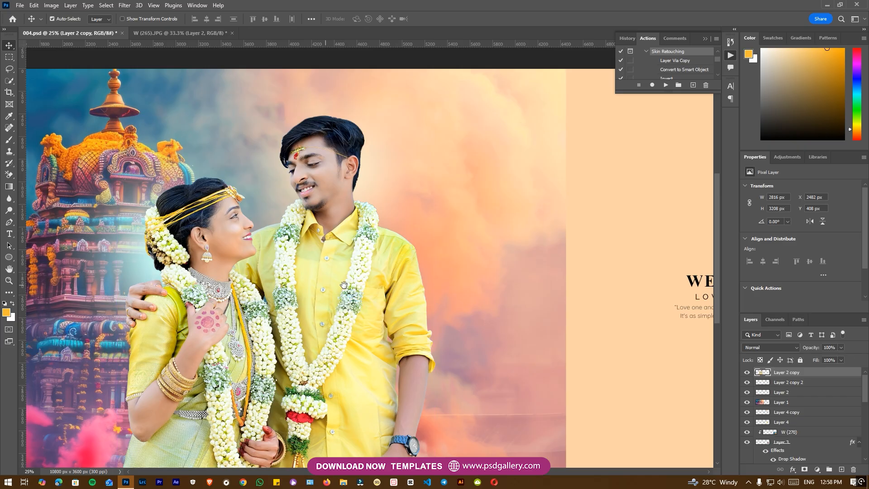
scroll(349, 291, left, 2)
key(ctrl+u)
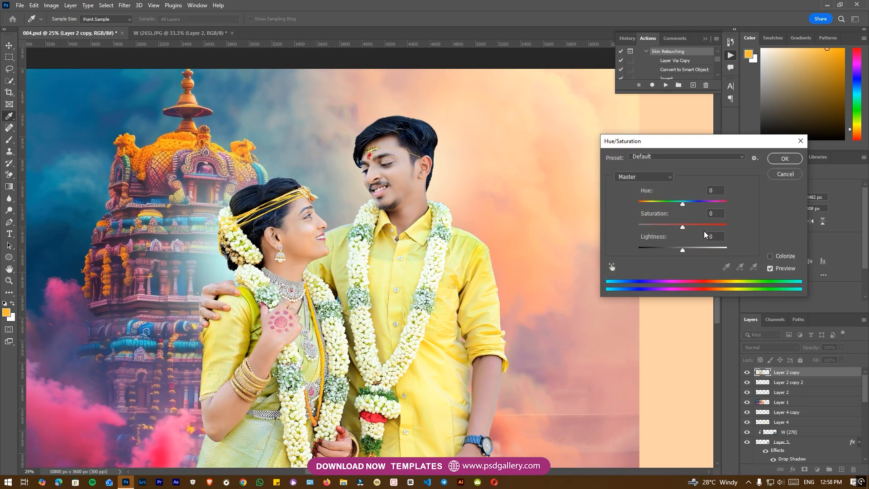
drag(686, 225, 683, 227)
click(797, 160)
Step: Darken the main couple cutout with Levels by setting the midtone input to 0.93
scroll(447, 247, down, 2)
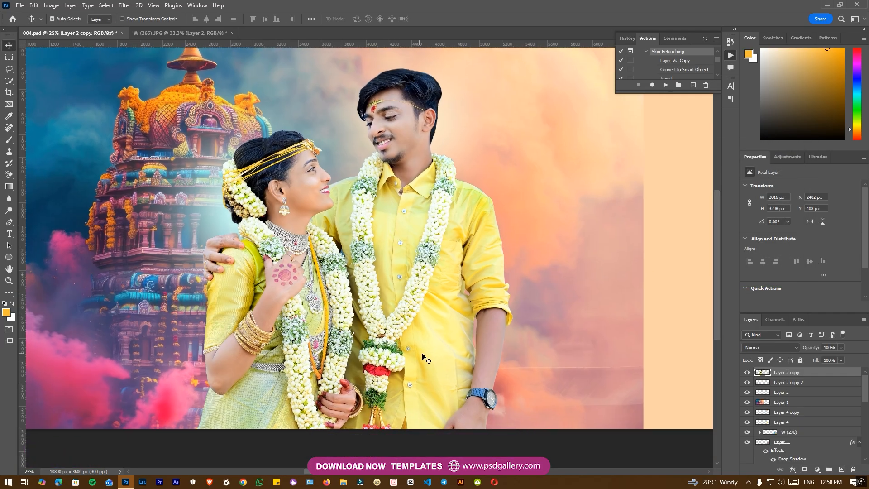
key(o)
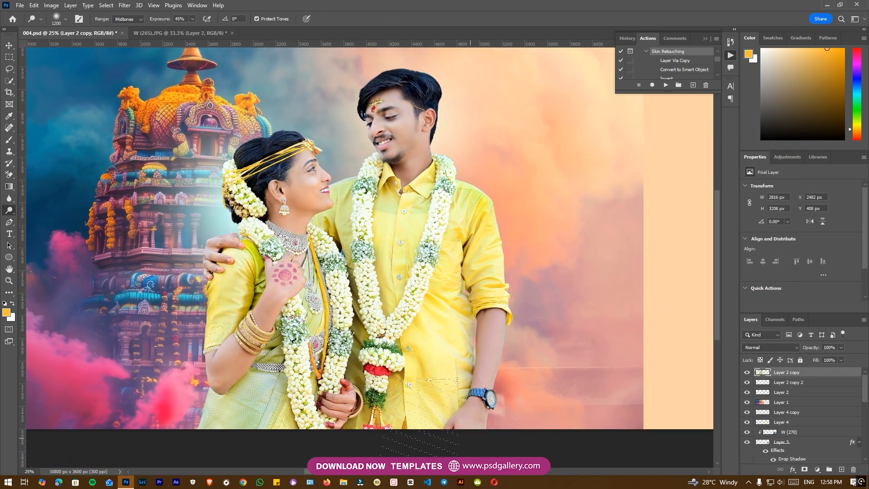
key(ctrl+l)
drag(696, 261, 699, 263)
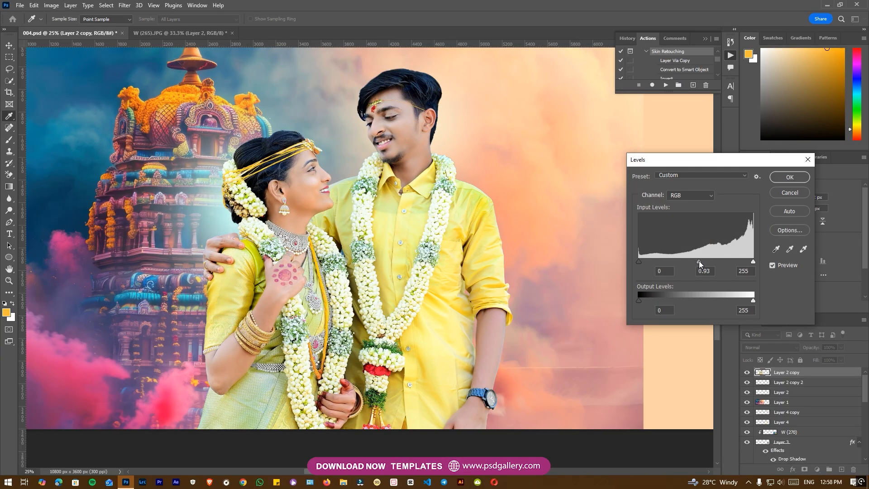
click(789, 177)
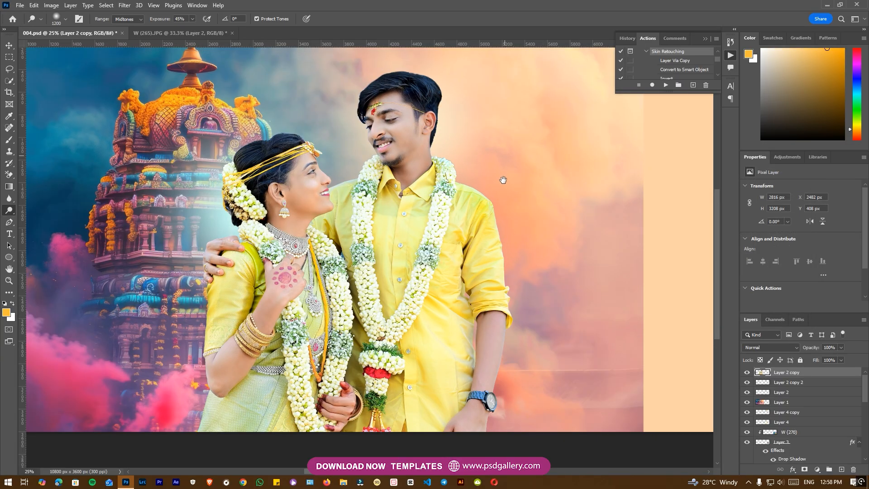
scroll(357, 150, up, 2)
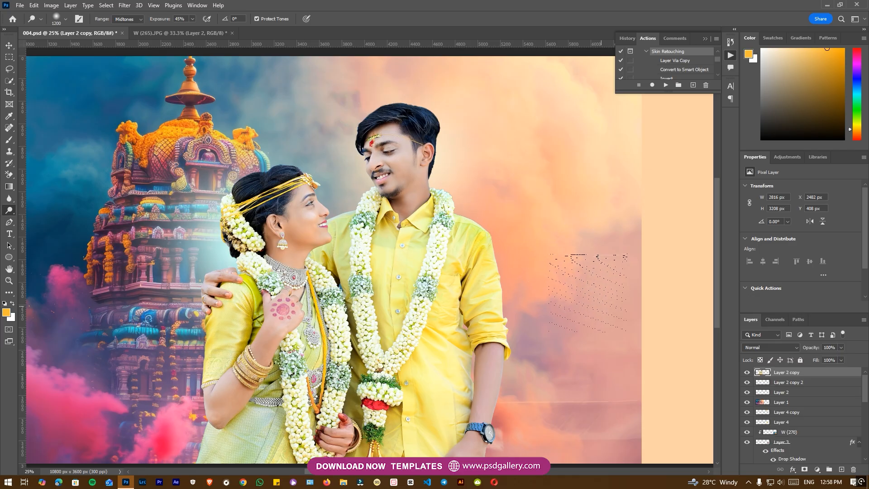